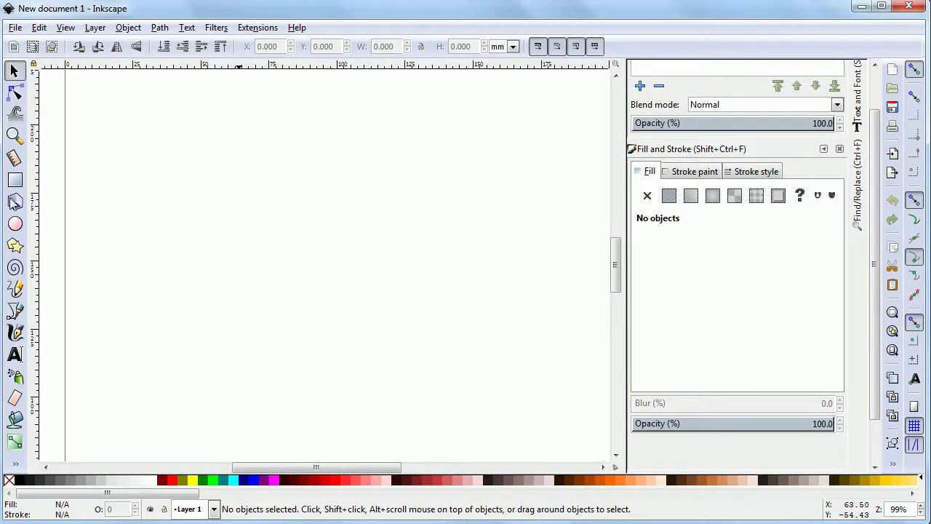
- Draw a square on the page and give it an opaque magenta (ff00c4ff) fill
left_click(15, 181)
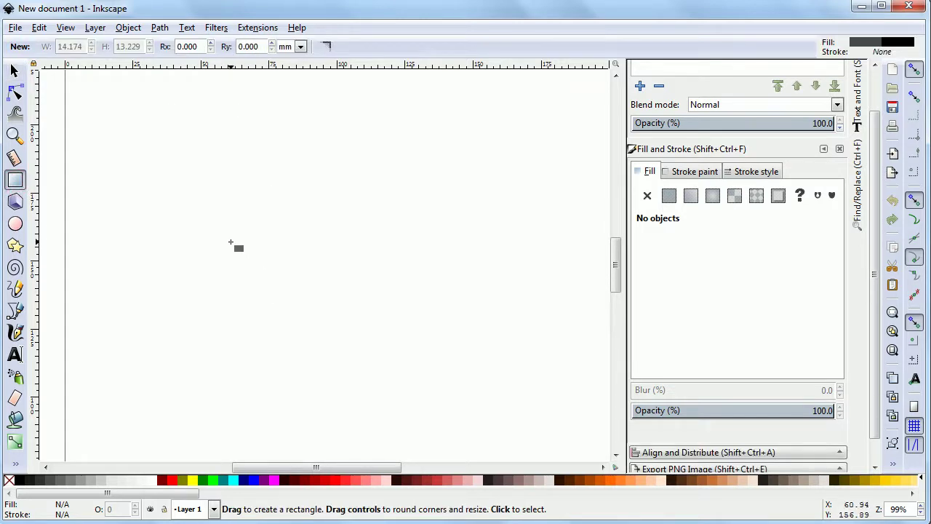
left_click_drag(191, 193, 357, 330)
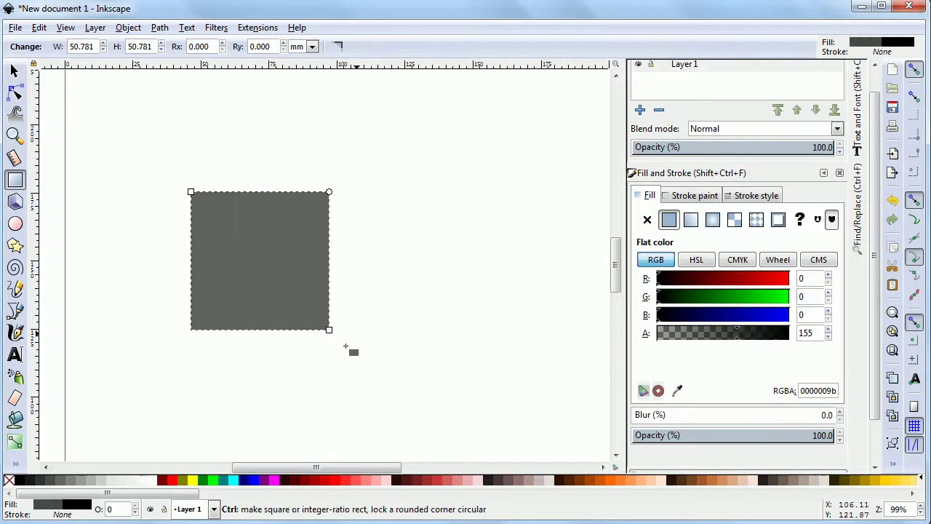
left_click(276, 480)
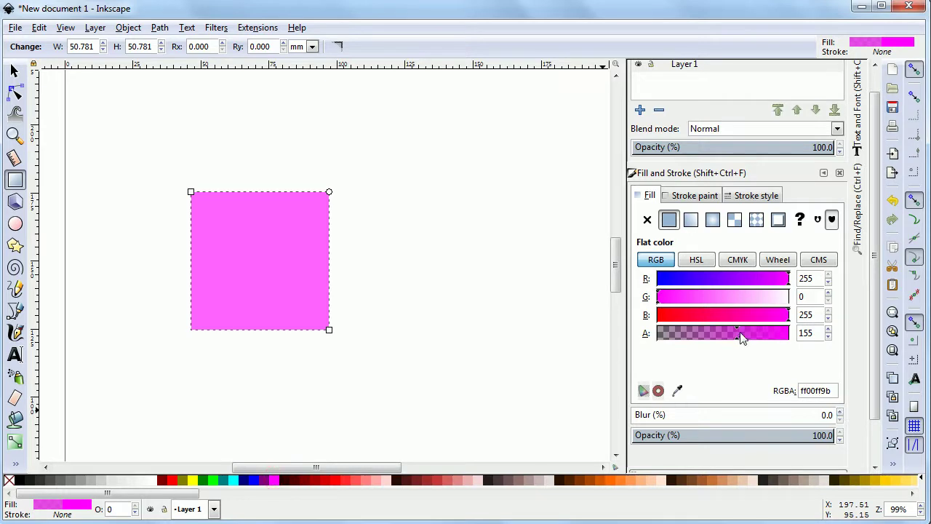
left_click_drag(775, 336, 837, 350)
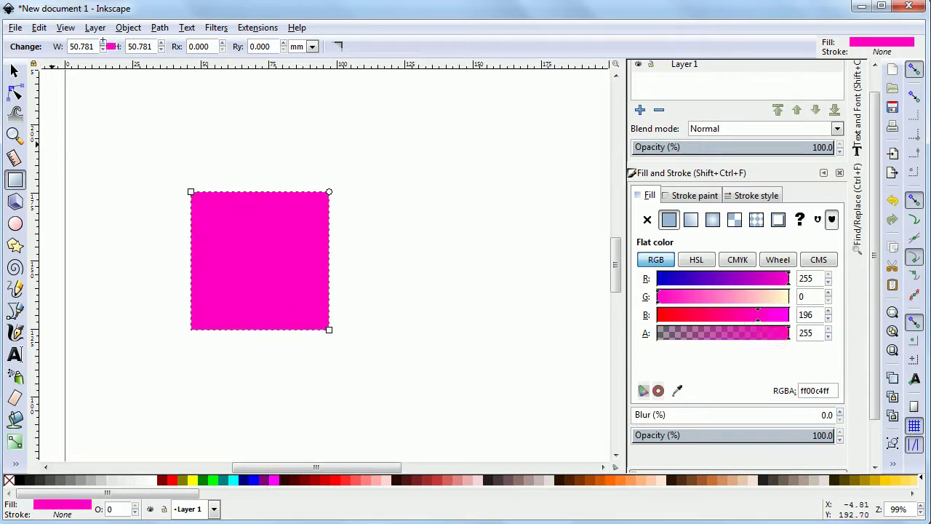
left_click(14, 71)
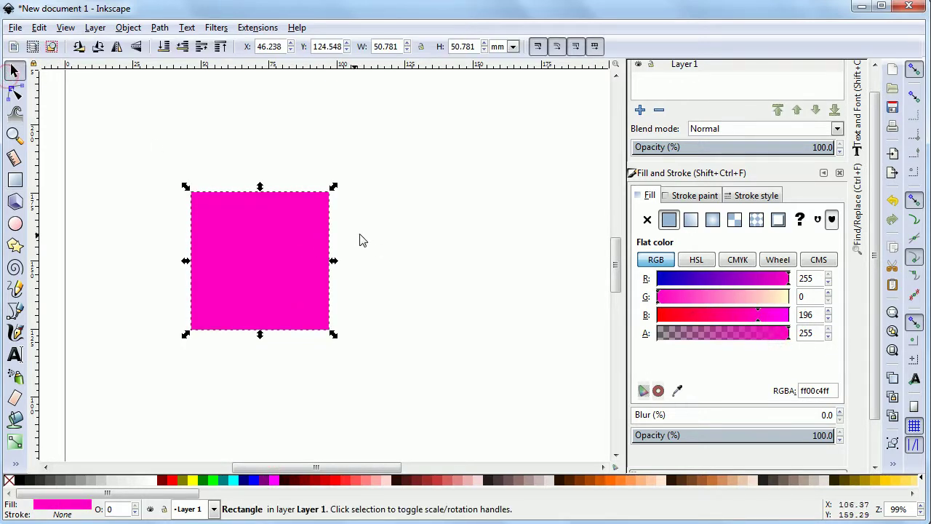
left_click_drag(615, 266, 617, 248)
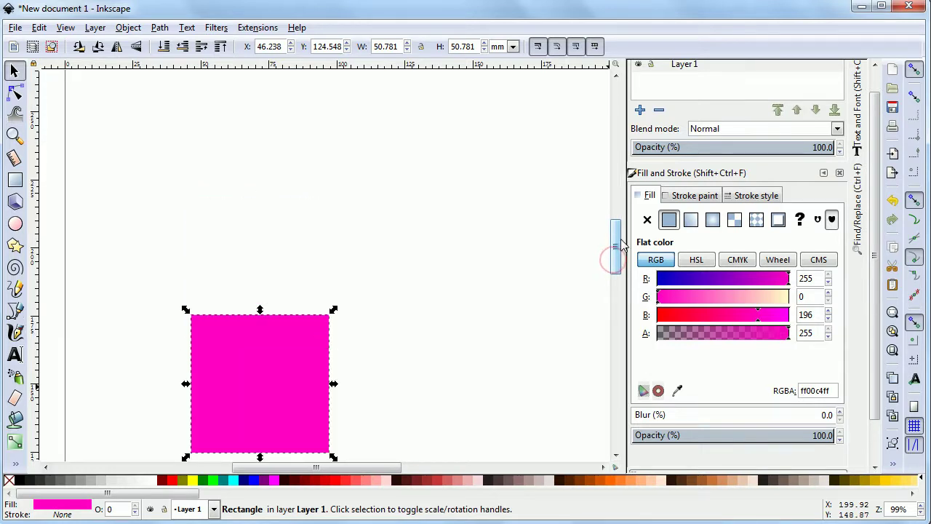
key("plus")
key("plus")
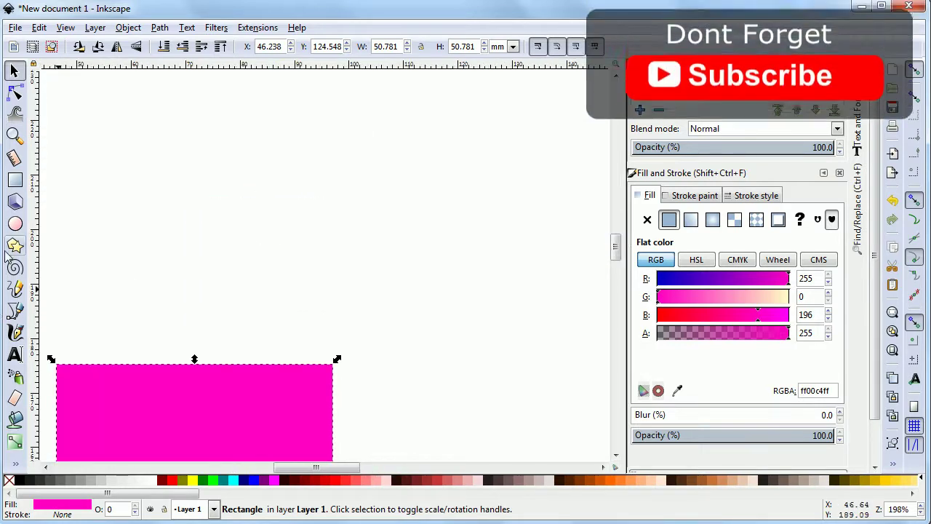
- Draw a circle just above the square and enlarge it to about 14.6 mm wide
left_click(15, 223)
mouse_move(162, 284)
left_mouse_down()
mouse_move(200, 311)
mouse_move(225, 351)
left_mouse_up()
key("Escape")
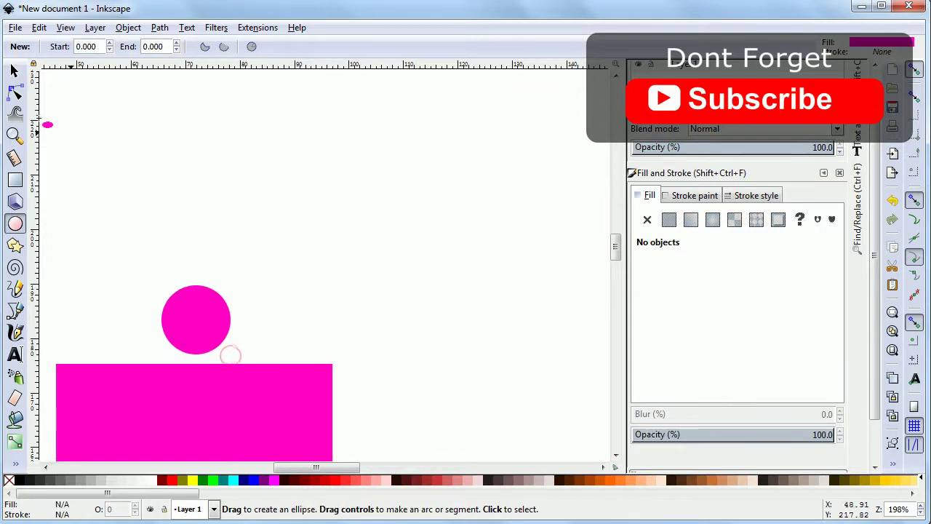
left_click(15, 71)
left_click(160, 297)
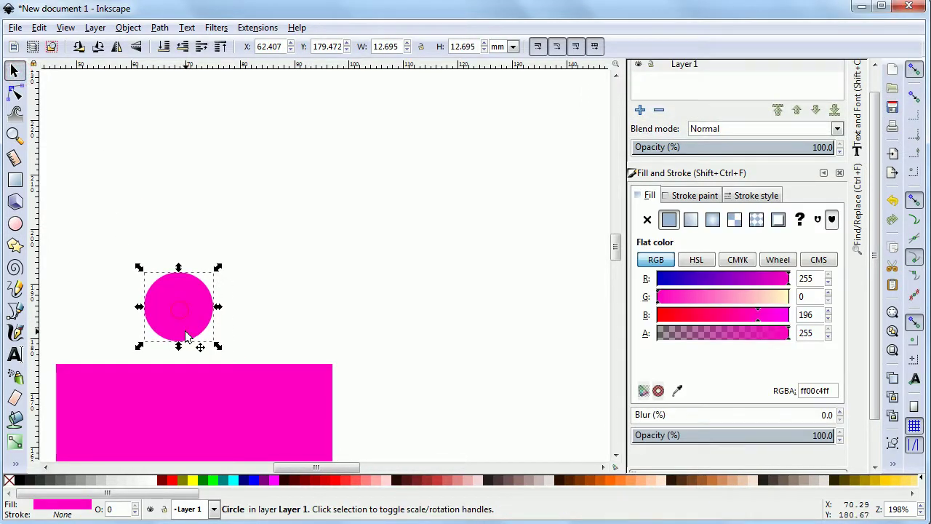
left_click_drag(217, 352, 227, 362)
left_click_drag(182, 324, 189, 328)
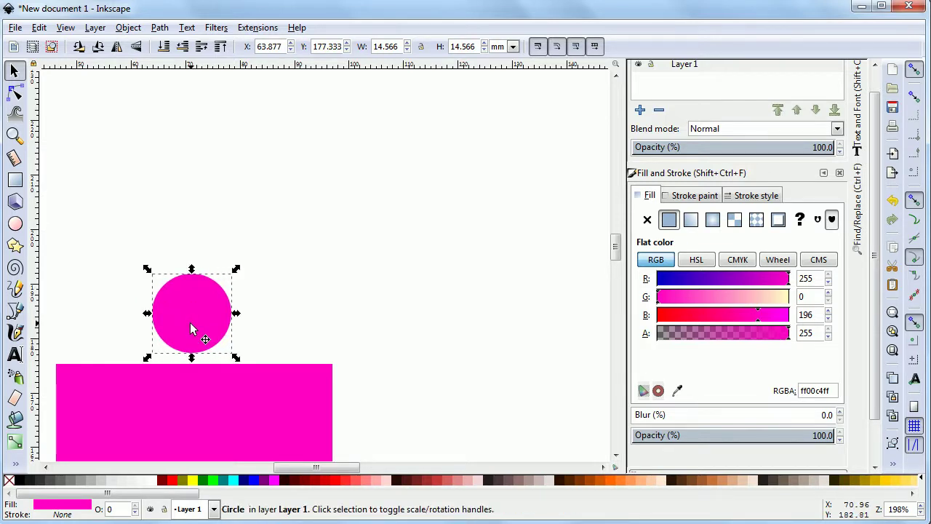
key("plus")
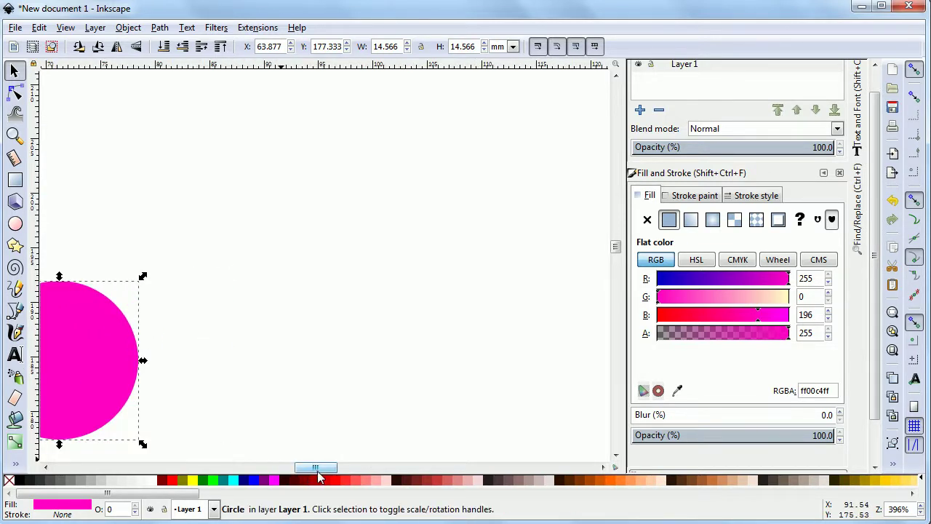
left_click_drag(315, 467, 290, 467)
scroll(347, 305, "down", 5)
- Draw a narrow rectangle between circle and square, convert it to a path, and curve one side
key("Escape")
key("r")
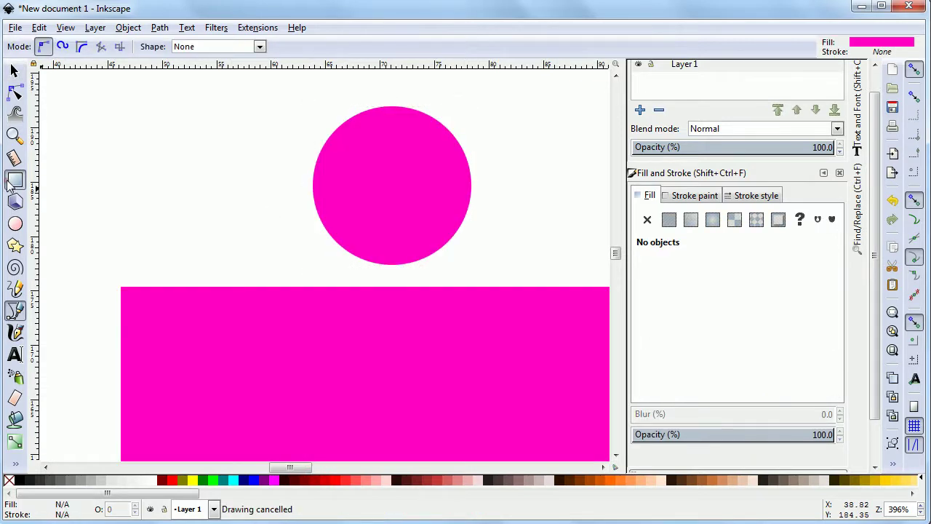
left_click_drag(347, 226, 380, 278)
left_click_drag(397, 312, 397, 312)
scroll(271, 238, "down", 1)
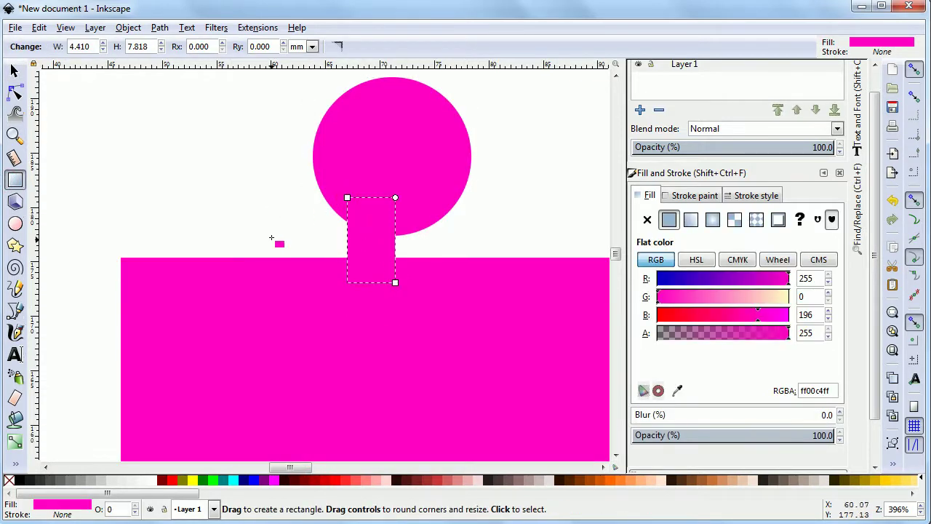
left_click(15, 90)
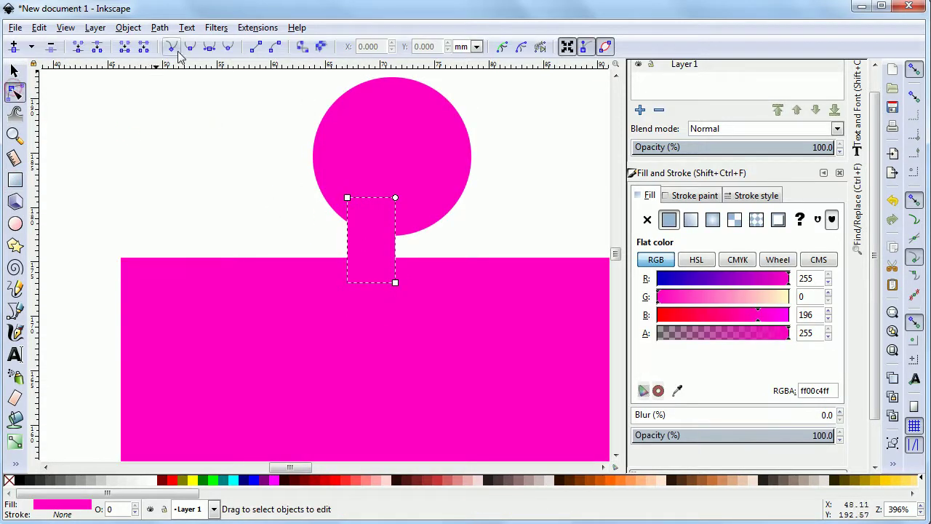
key("ctrl+shift+c")
left_click_drag(347, 197, 366, 203)
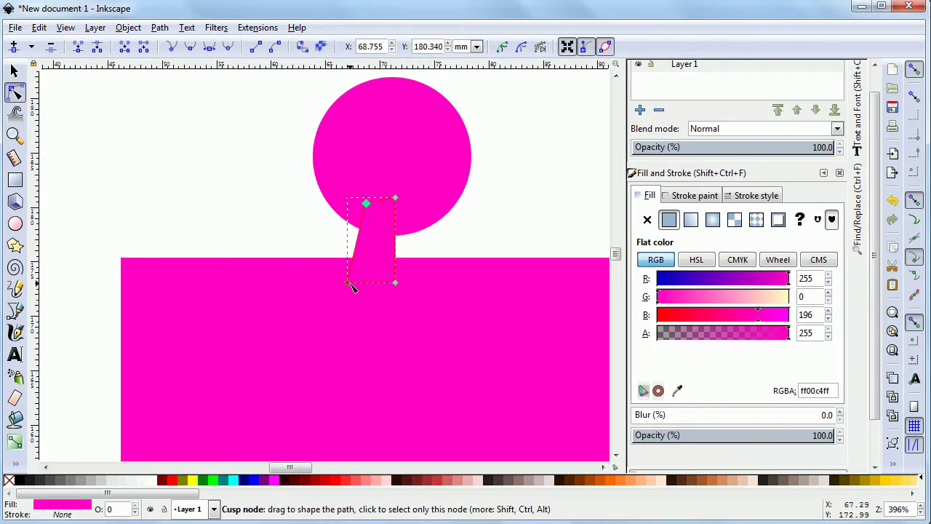
mouse_move(329, 299)
left_mouse_down()
mouse_move(395, 285)
mouse_move(385, 254)
left_mouse_up()
- Mirror-copy the curved half, union it into a neck, union that with the circle, and place it on the square
key("ctrl+d")
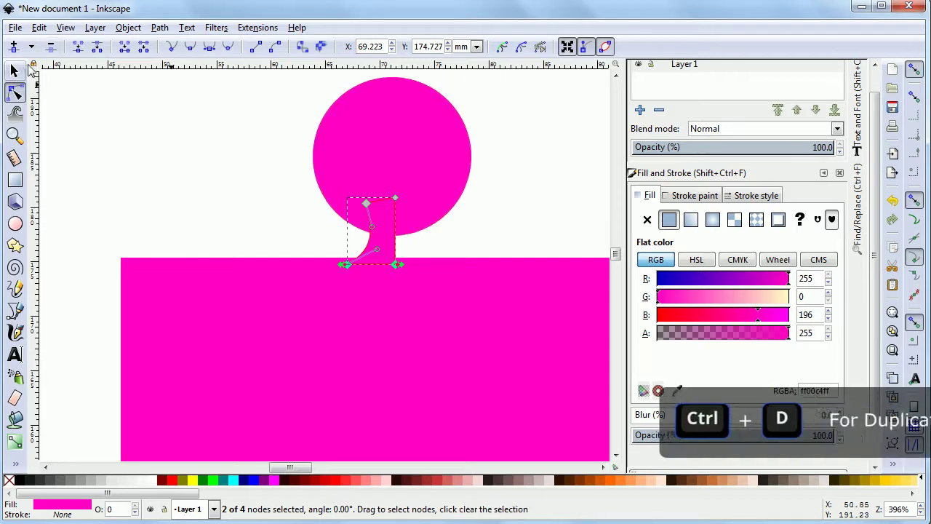
key("s")
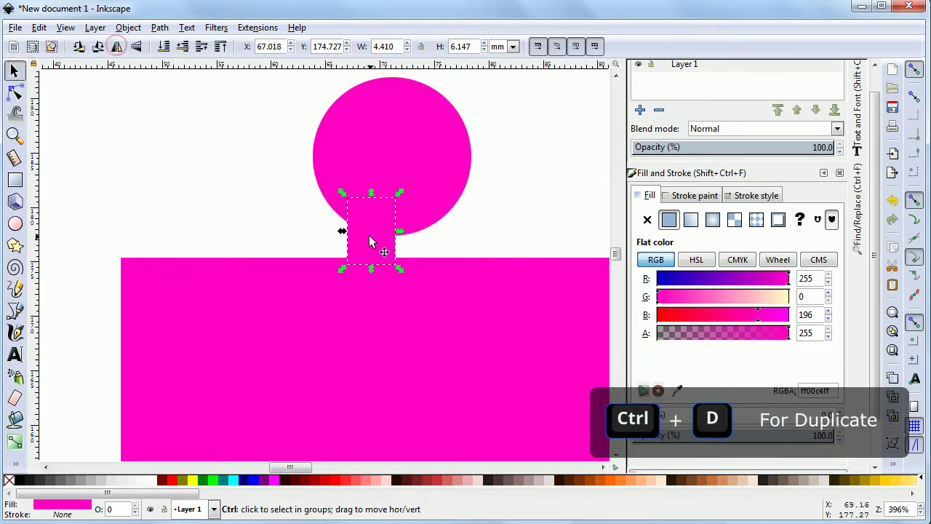
left_click_drag(376, 245, 413, 244)
left_click(361, 255, "shift")
key("ctrl+plus")
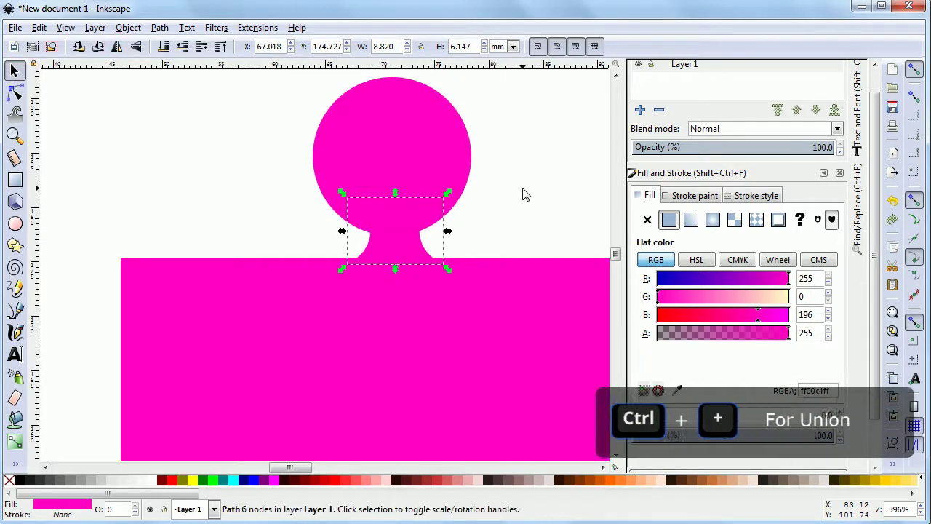
left_click(443, 158, "shift")
key("ctrl+shift+a")
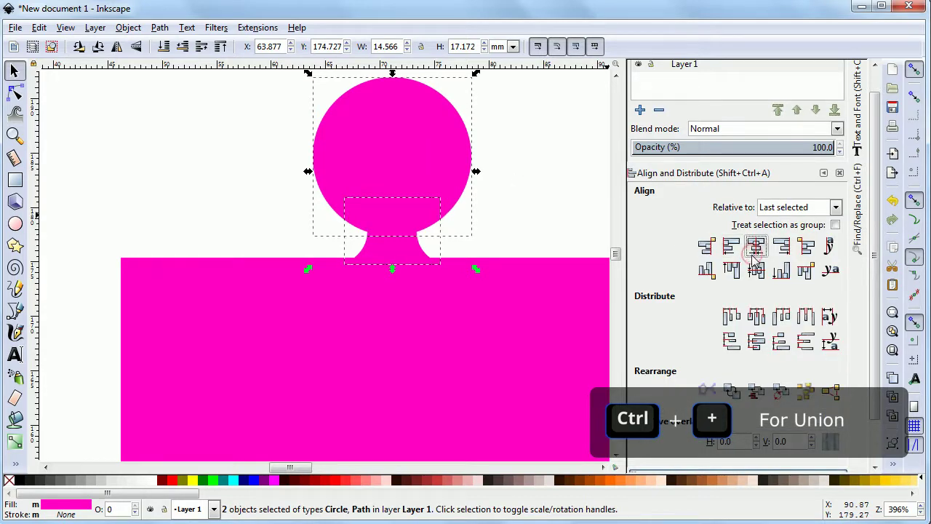
key("ctrl+plus")
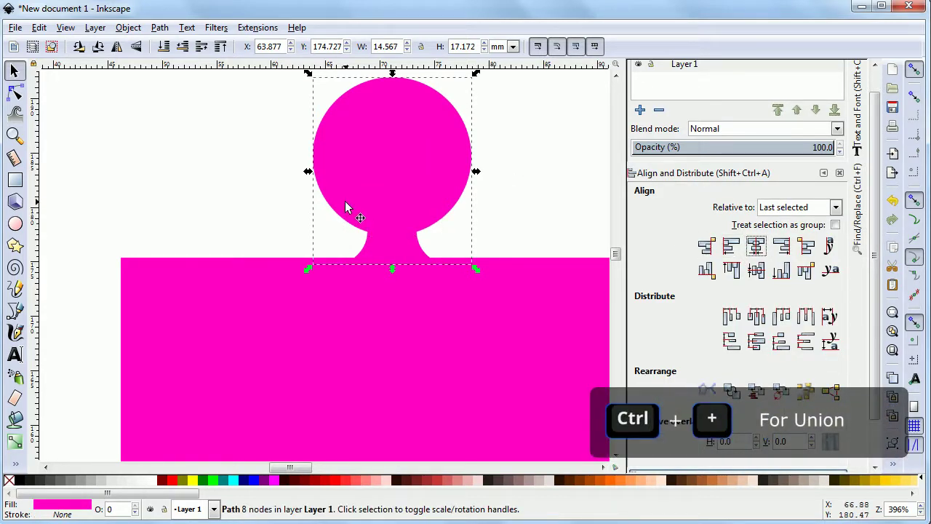
left_click_drag(346, 208, 170, 181)
key("minus")
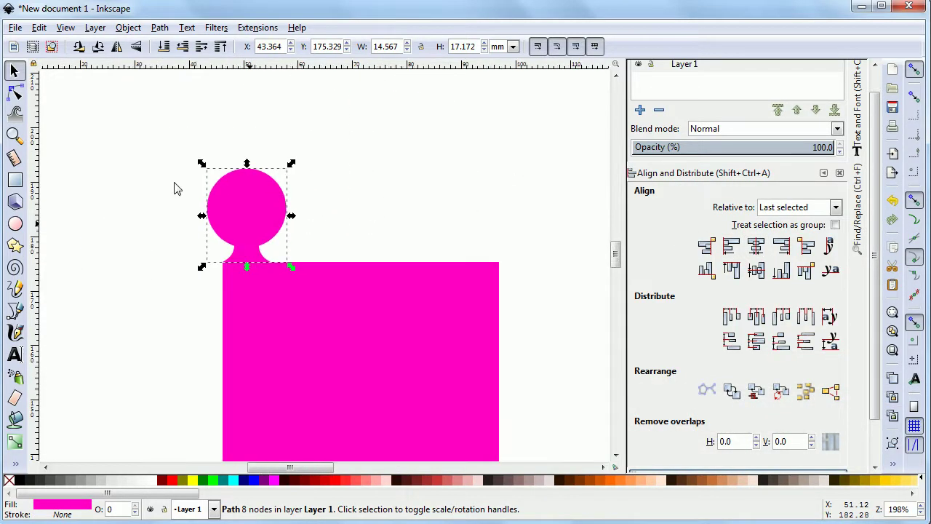
- Colour the knob navy blue and centre it horizontally on the square's top edge
scroll(239, 467, "right", 3)
left_click(243, 480)
left_click(291, 277, "shift")
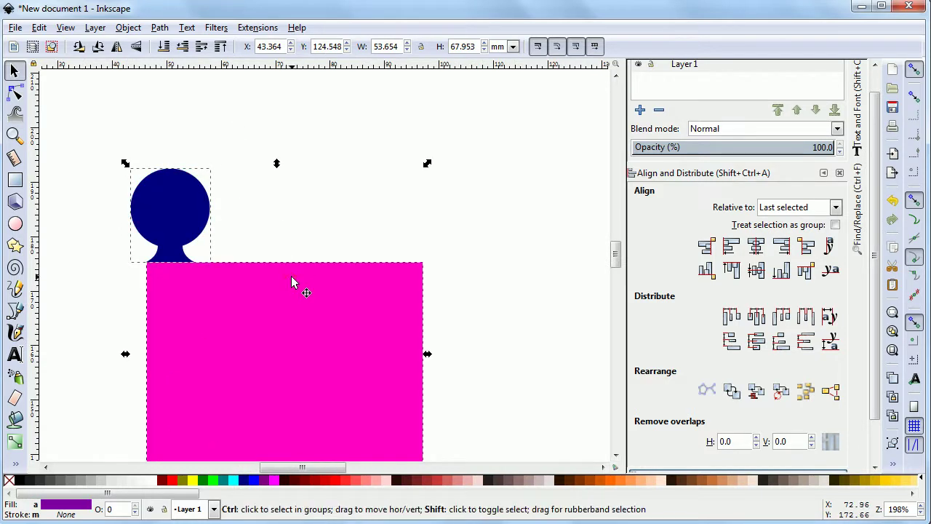
left_click(756, 246)
left_click(501, 253)
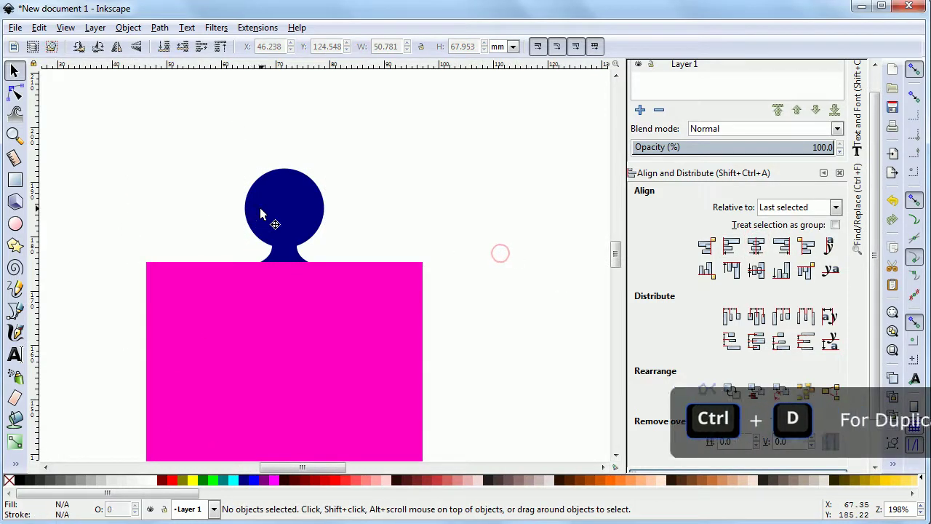
- Copy the knob to the square's right edge, centred vertically
left_click(264, 207)
key("ctrl+d")
left_click_drag(267, 199, 451, 278)
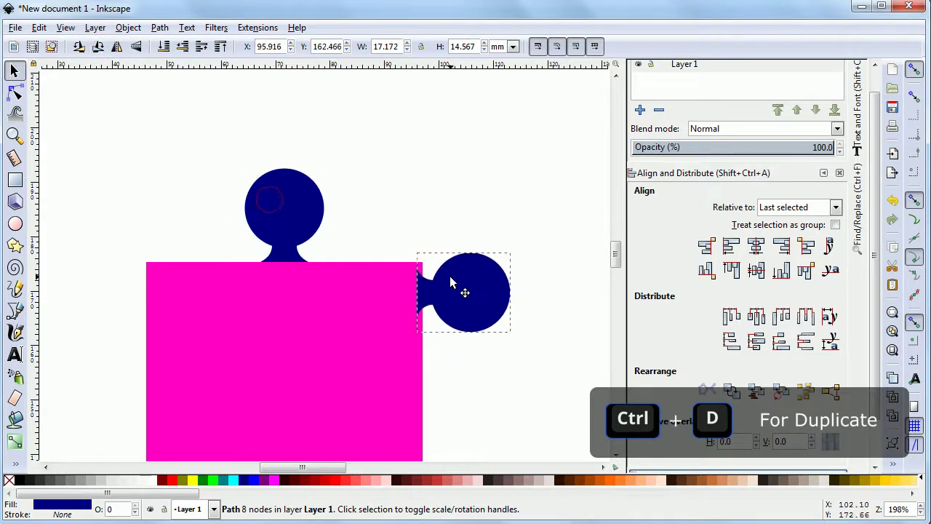
left_click(450, 280)
left_click(396, 291, "shift")
left_click(757, 271)
left_click_drag(615, 256, 617, 276)
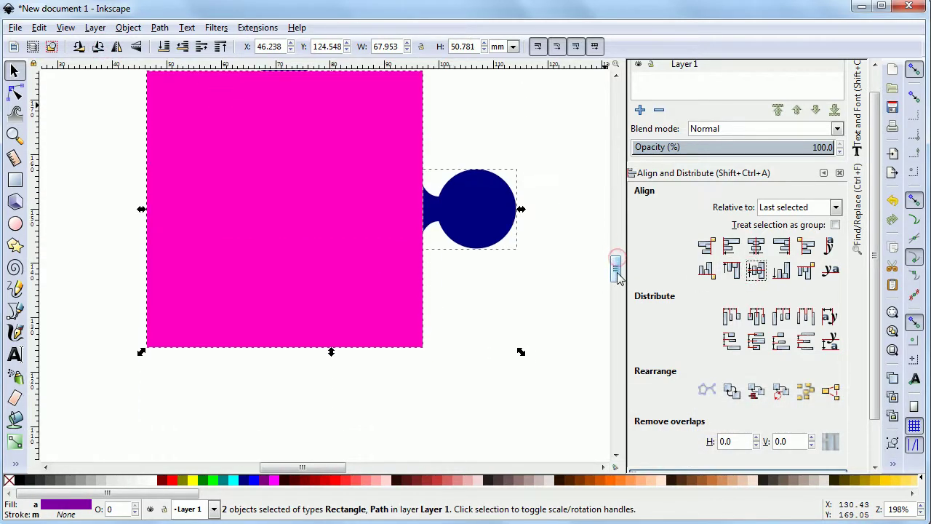
- Copy the right knob to the square's left edge, centred vertically
left_click(540, 286)
left_click(495, 233)
key("ctrl+d")
mouse_move(502, 222)
left_mouse_down()
mouse_move(363, 249)
mouse_move(215, 326)
left_mouse_up()
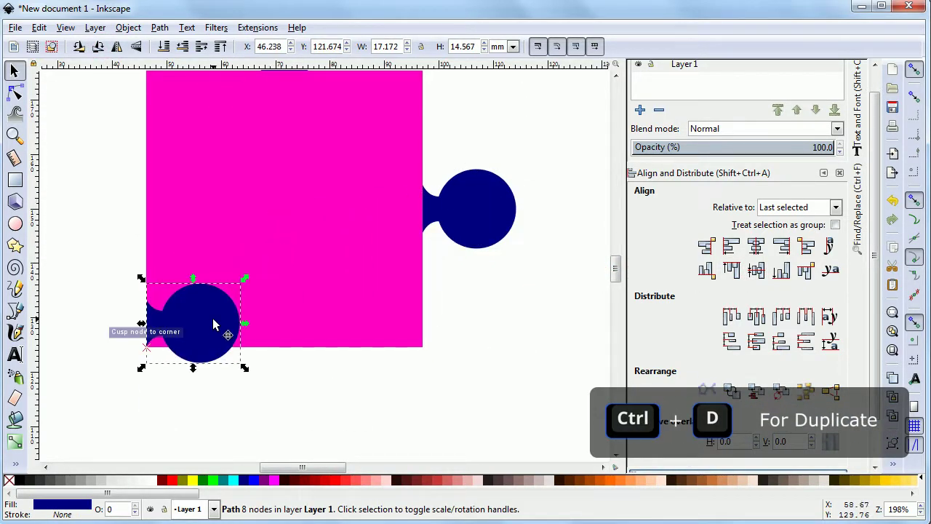
left_click(276, 306, "shift")
left_click(756, 271)
left_click(551, 339)
left_click_drag(615, 271, 615, 262)
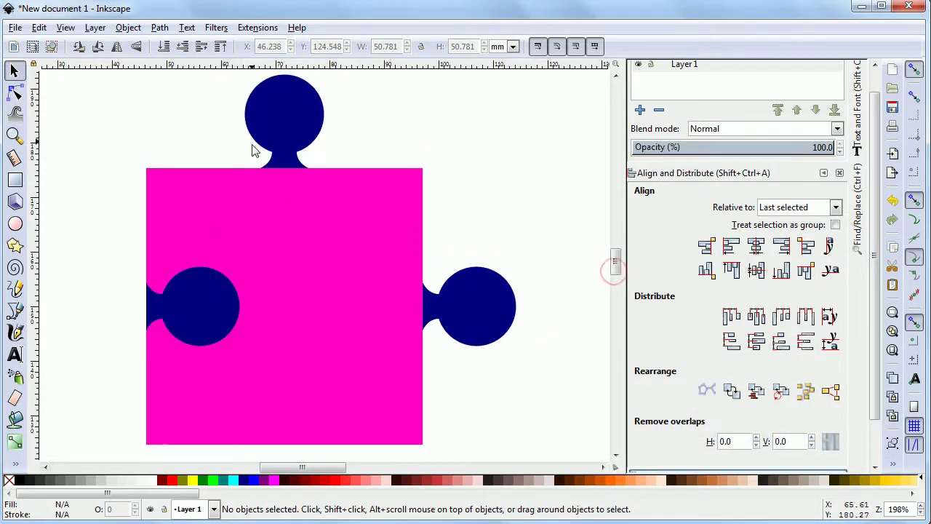
- Copy the top knob to the square's bottom edge, centred horizontally
left_click(268, 111)
key("ctrl+d")
mouse_move(268, 111)
left_mouse_down()
mouse_move(329, 152)
mouse_move(390, 381)
mouse_move(399, 379)
left_mouse_up()
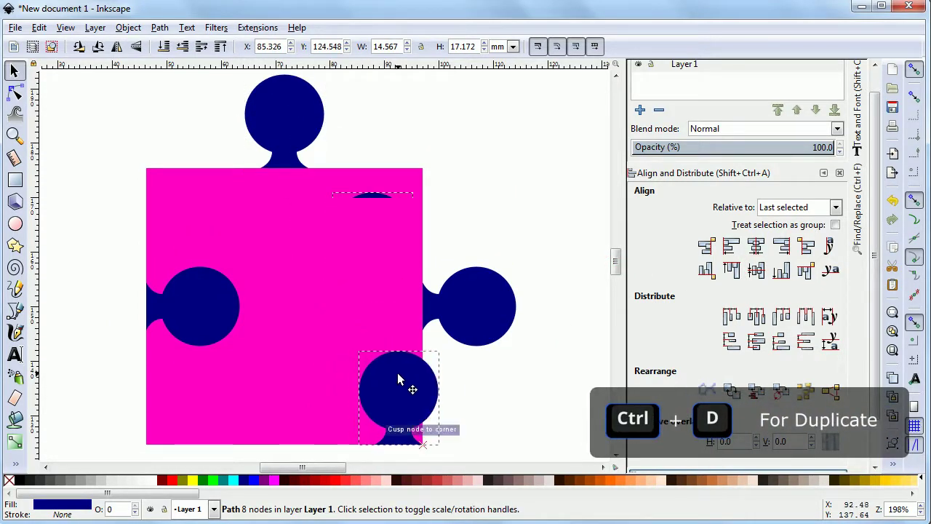
left_click(388, 311, "shift")
left_click(757, 246)
left_click(519, 255)
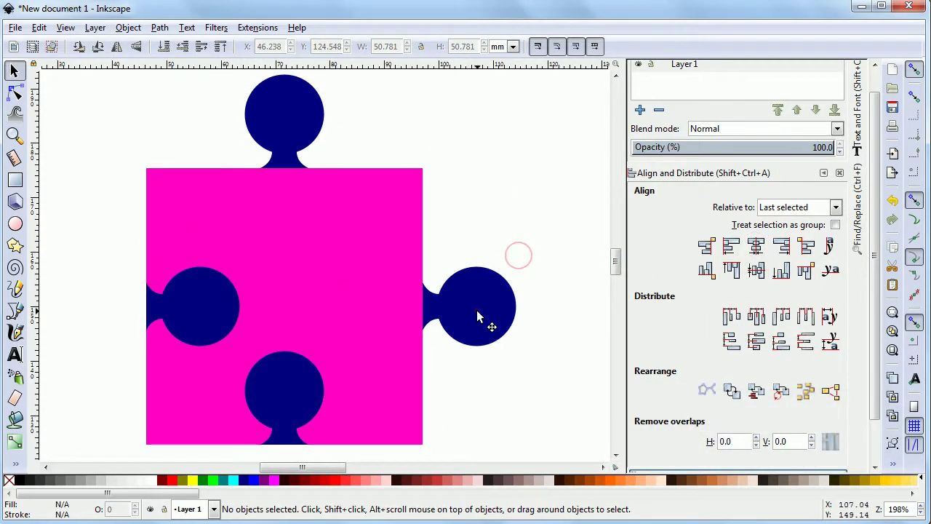
- Union the square with its top and right knobs into one pink shape
left_click(478, 317)
left_click(364, 218, "shift")
left_click(284, 109, "shift")
key("ctrl+plus")
key("shift+Tab")
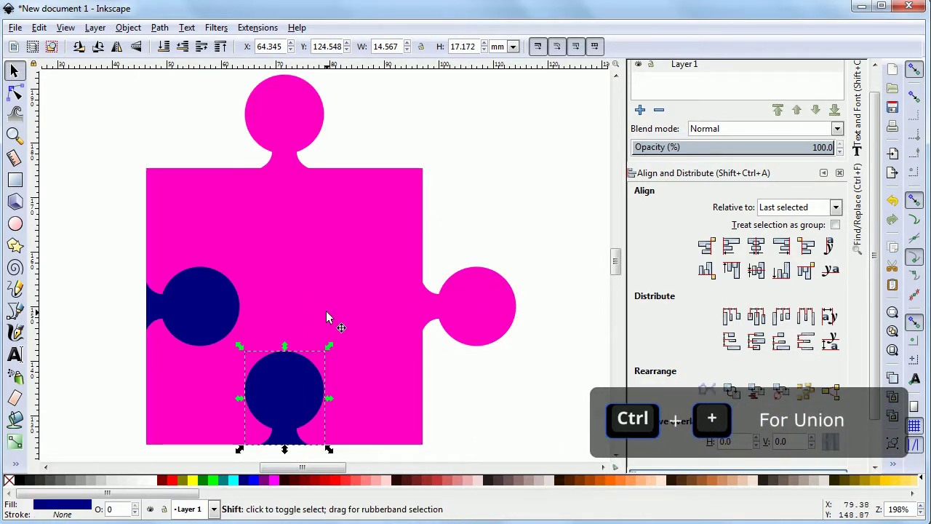
- Cut the bottom and left circles out of the shape as sockets with Difference
left_click(327, 302, "shift")
key("ctrl+minus")
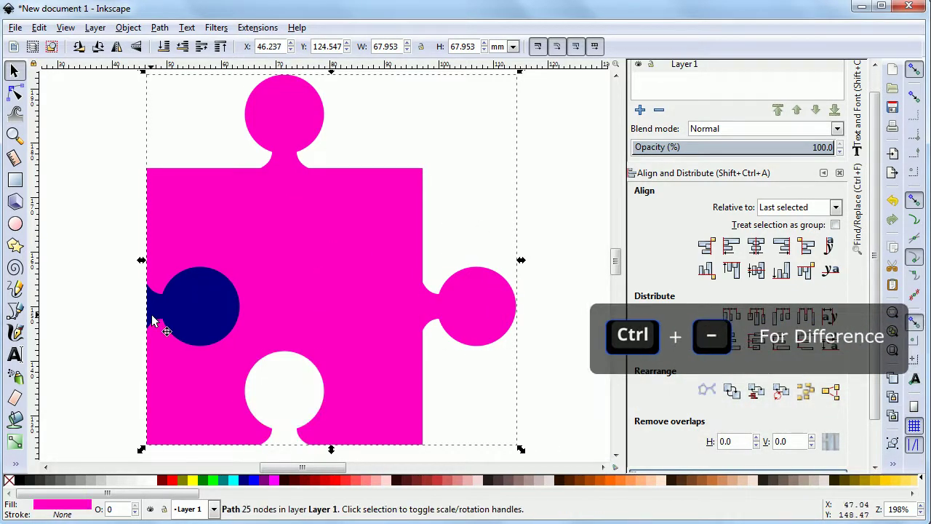
left_click(153, 312, "shift")
key("ctrl+minus")
left_click(463, 193)
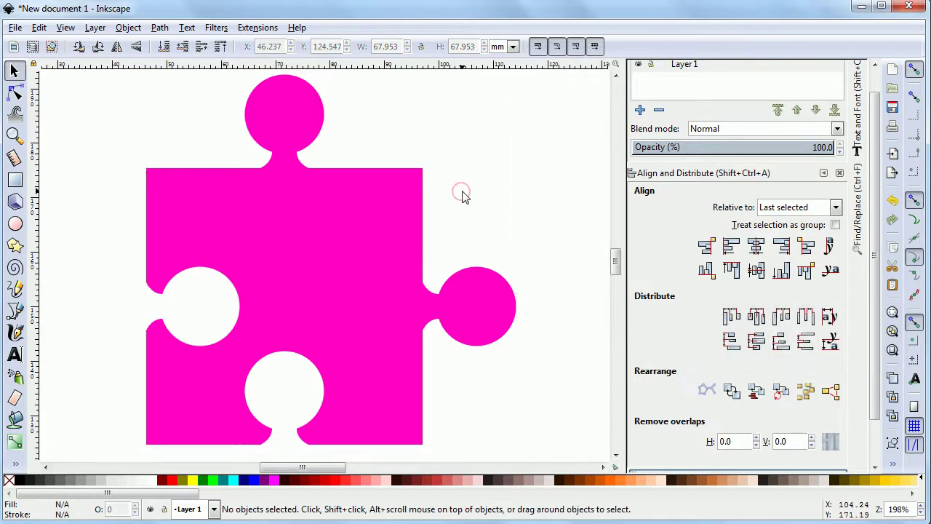
key("minus")
key("minus")
key("minus")
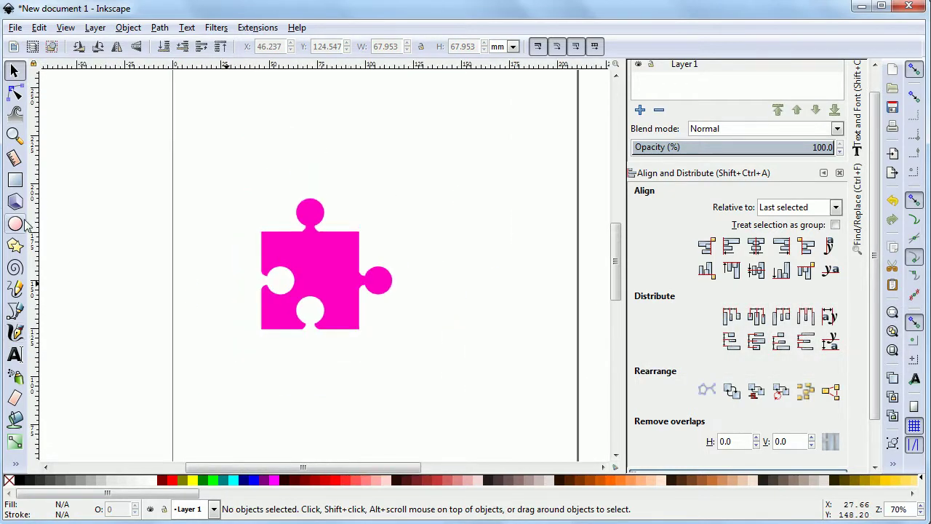
- Duplicate the puzzle piece twice to make a row of three pieces
left_click(342, 259)
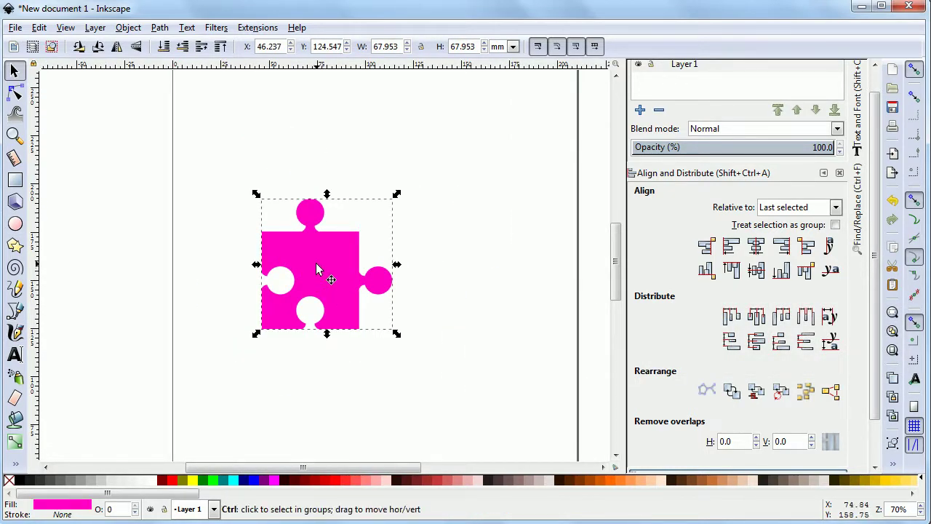
key("ctrl+d")
left_click_drag(306, 266, 444, 267)
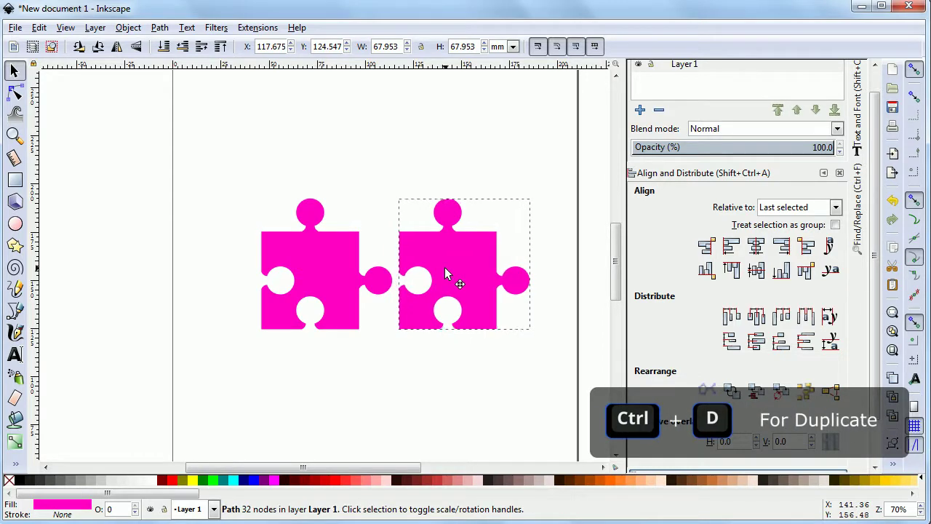
scroll(407, 291, "right", 3)
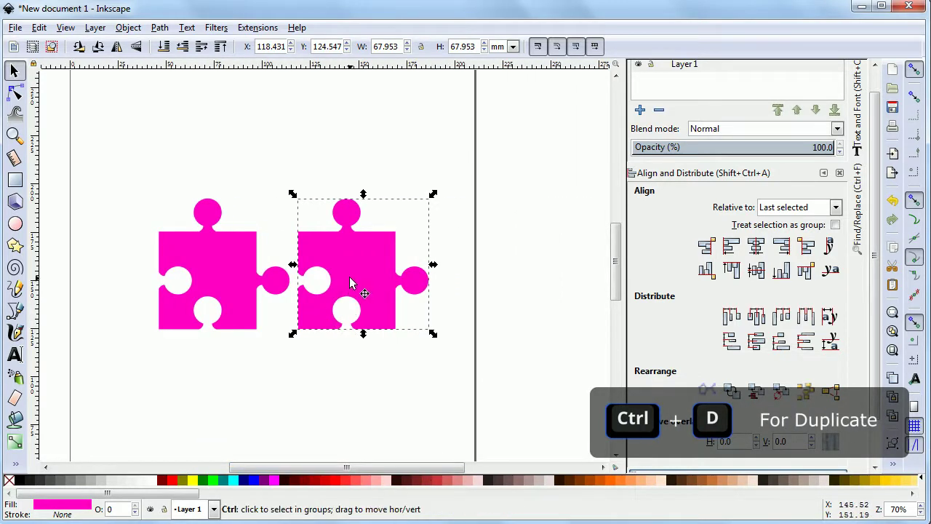
key("ctrl+d")
mouse_move(353, 284)
left_mouse_down()
mouse_move(446, 276)
mouse_move(491, 285)
left_mouse_up()
- Duplicate the row twice downward to form a three-by-three grid
mouse_move(124, 392)
left_mouse_down()
mouse_move(465, 249)
mouse_move(573, 166)
left_mouse_up()
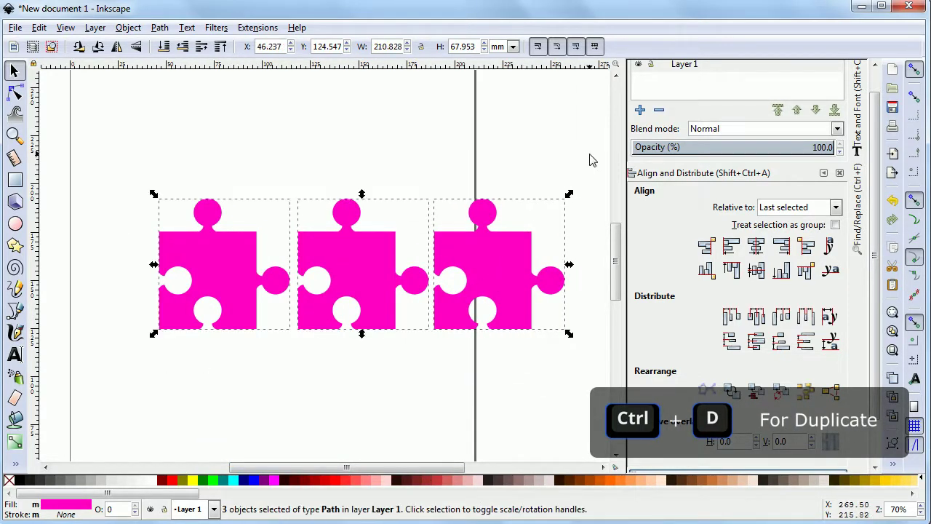
key("ctrl+d")
left_click_drag(483, 262, 483, 399)
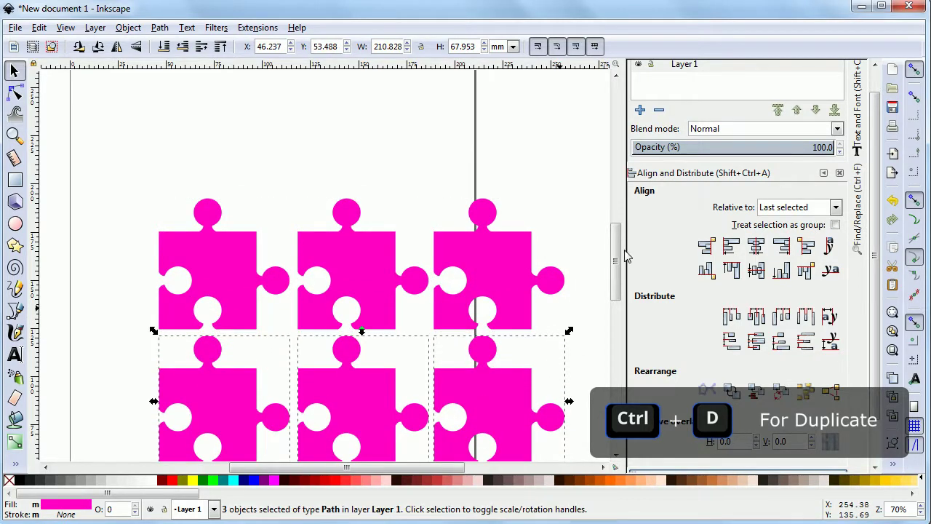
scroll(615, 256, "down", 5)
key("ctrl+d")
left_click_drag(495, 266, 506, 393)
left_click(131, 264)
- Delete the top row's knobs and straighten their top edges into lines
left_click_drag(616, 271, 622, 246)
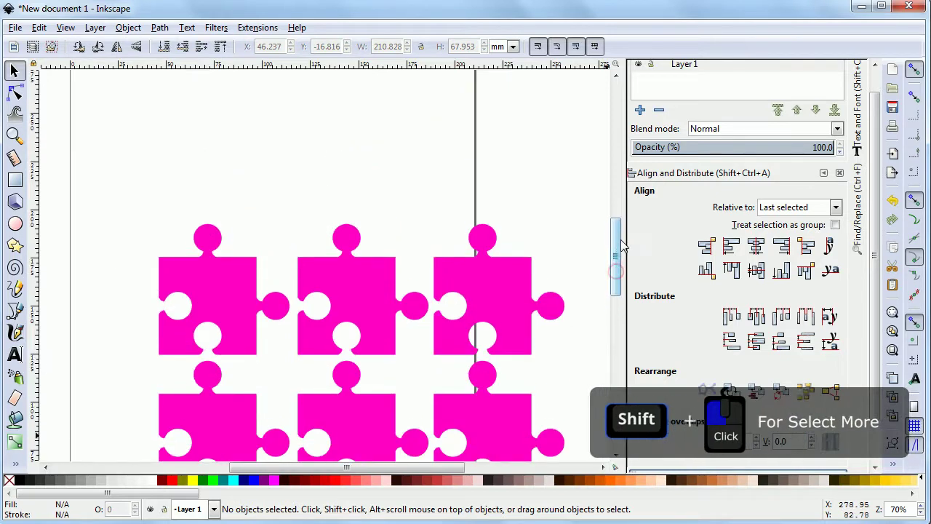
key("n")
left_click(153, 247)
left_click(291, 248, "shift")
left_click(429, 240, "shift")
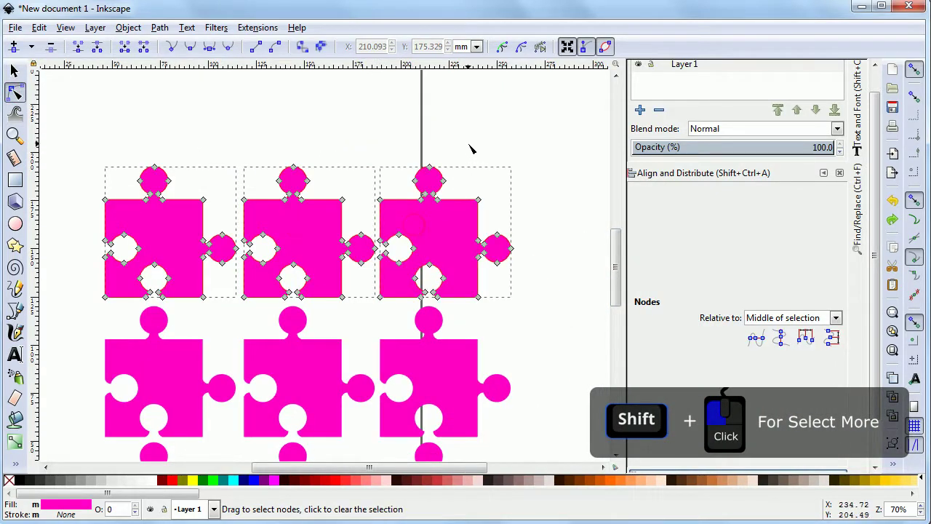
left_click_drag(458, 132, 405, 218)
left_click_drag(276, 215, 276, 216)
left_click_drag(171, 141, 136, 211)
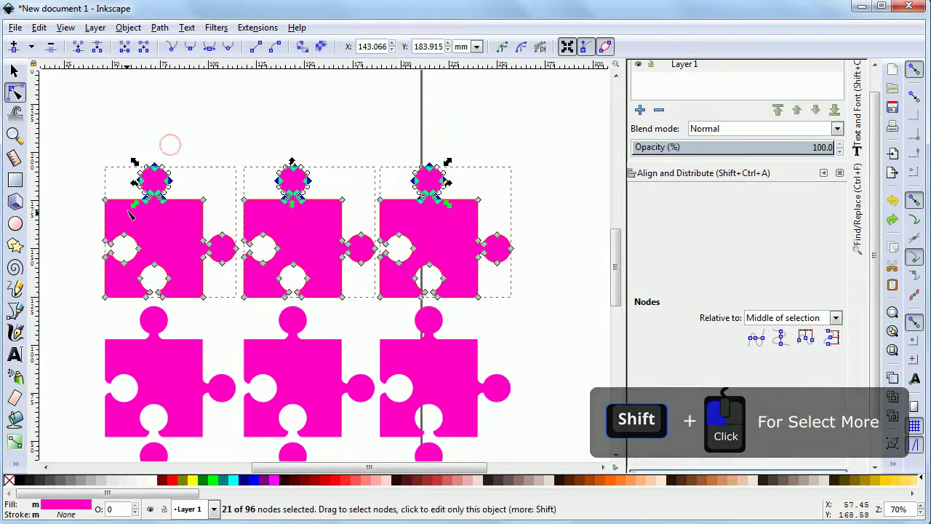
left_click(51, 46)
left_click_drag(83, 131, 565, 216)
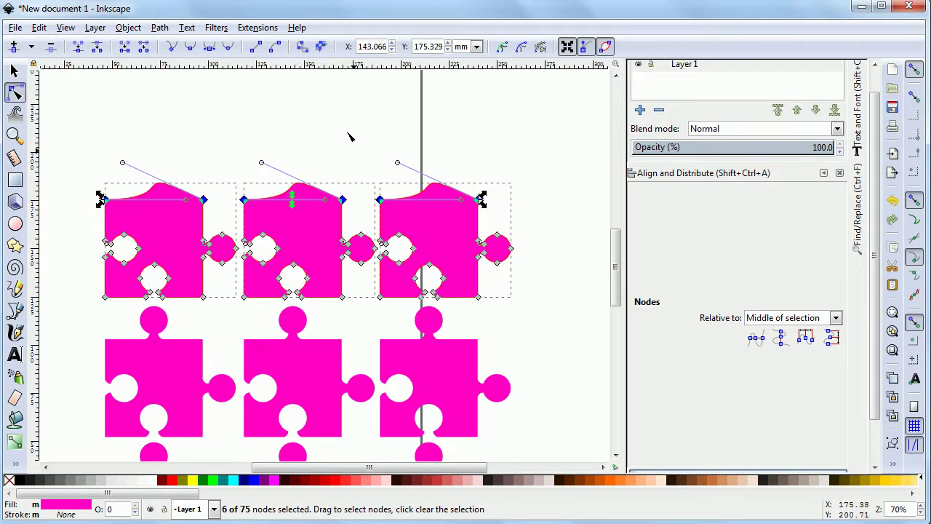
key("shift+l")
left_click(515, 155)
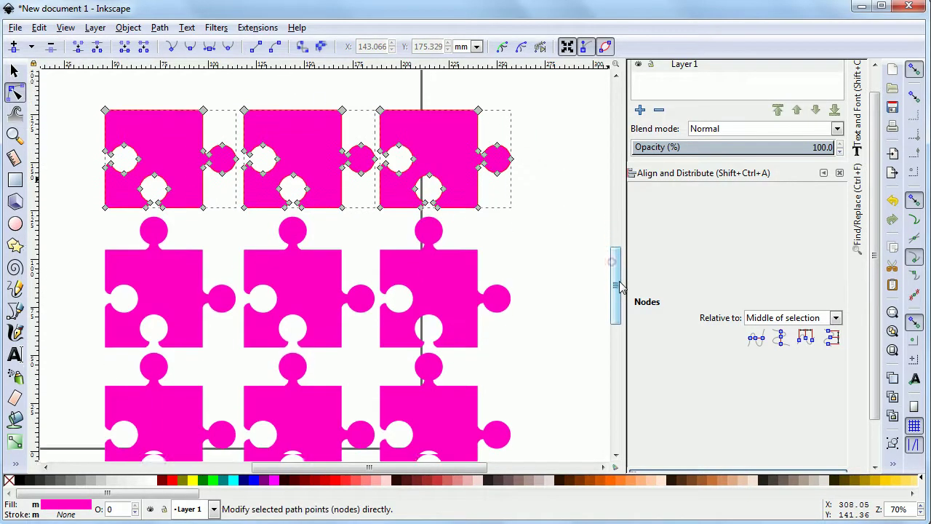
- Delete the right column's knobs and straighten their right edges into lines
left_click_drag(615, 256, 615, 276)
left_click(453, 408)
left_click(464, 259, "shift")
left_click(435, 141, "shift")
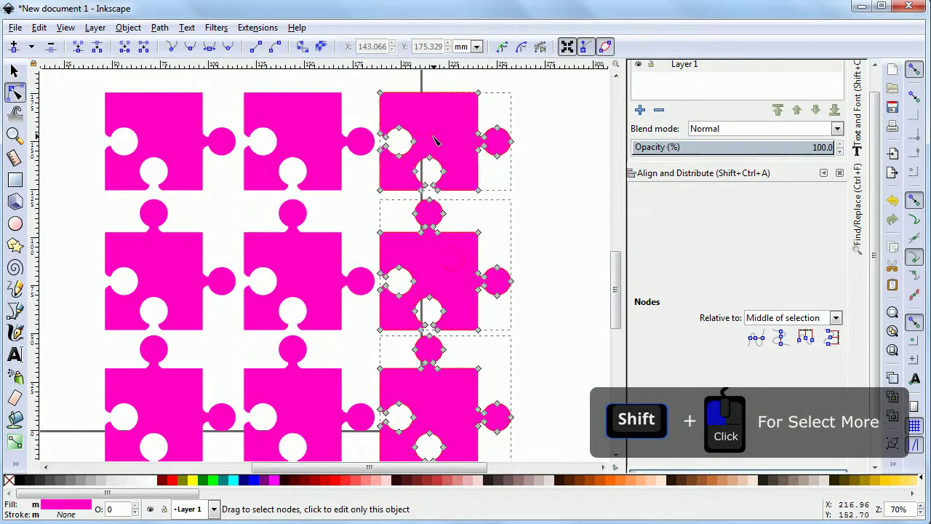
left_click_drag(490, 156, 489, 156)
left_click_drag(533, 257, 474, 301)
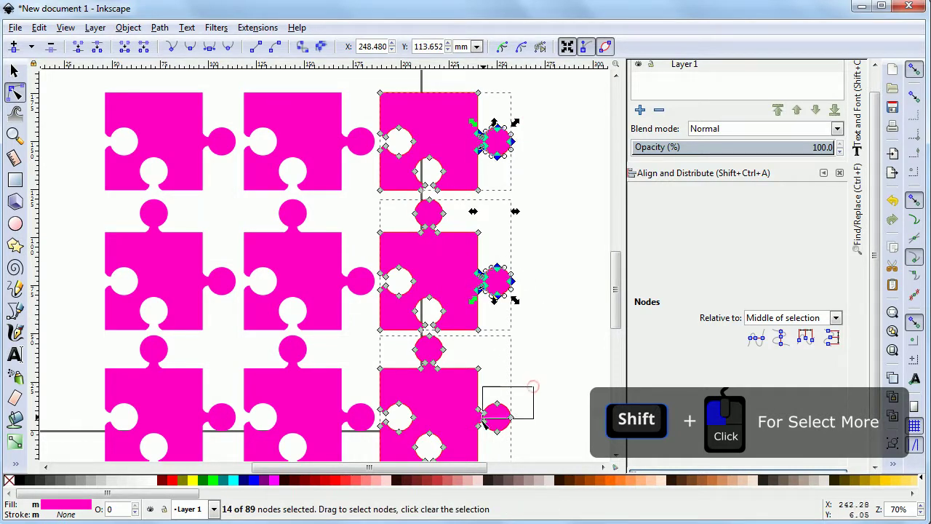
left_click_drag(533, 386, 484, 424)
left_click_drag(615, 299, 626, 306)
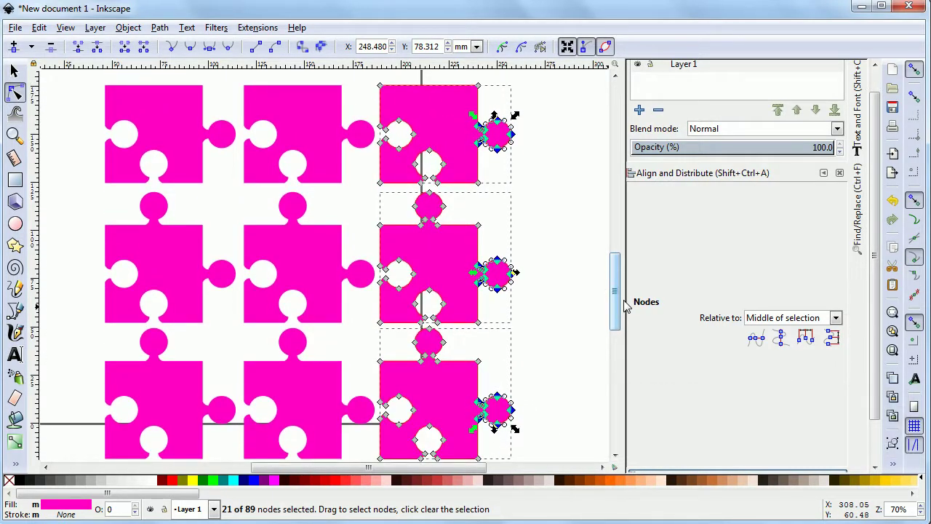
left_click(51, 46)
left_click_drag(529, 79, 466, 460)
left_click(232, 46)
- Delete the left column's sockets and straighten their left edges into lines
left_click(145, 131)
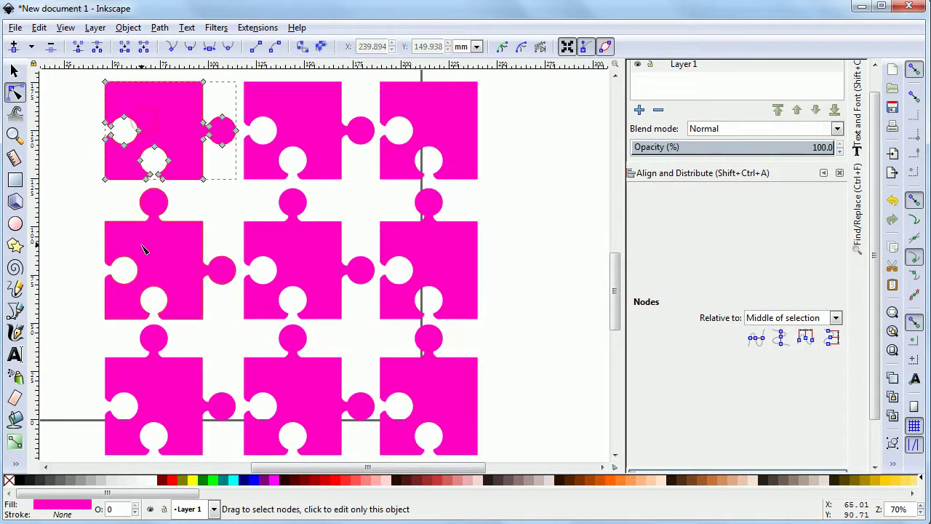
left_click(141, 245, "shift")
left_click(146, 386, "shift")
left_click_drag(73, 374, 138, 422)
left_click_drag(78, 239, 146, 291)
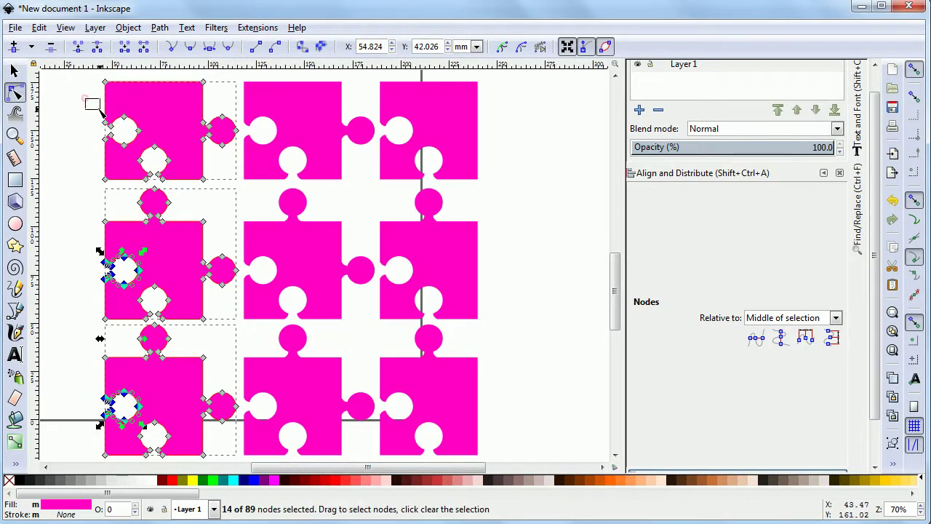
left_click_drag(85, 96, 156, 163)
left_click(51, 46)
left_click_drag(93, 91, 122, 461)
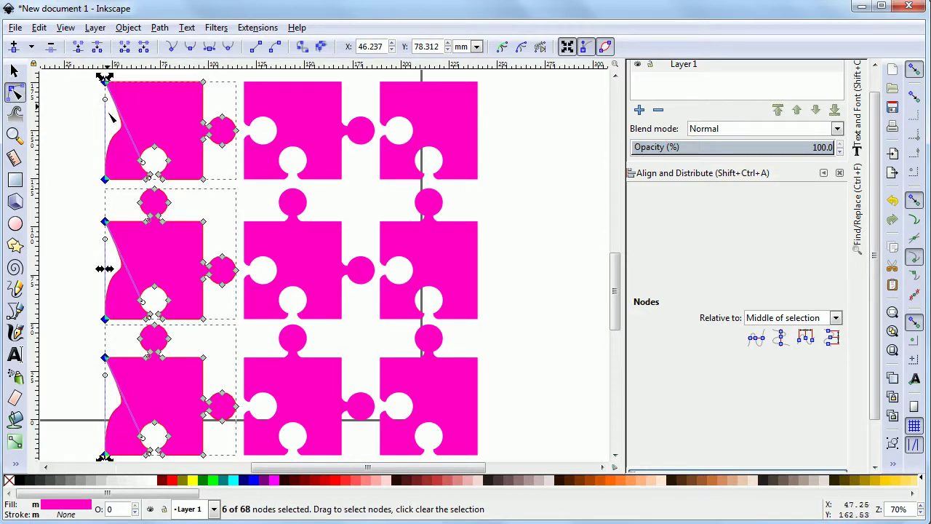
left_click(256, 46)
- Delete the bottom row's sockets and straighten their bottom edges into lines
scroll(105, 358, "down", 3)
left_click(166, 349)
left_click(305, 327, "shift")
left_click(451, 334, "shift")
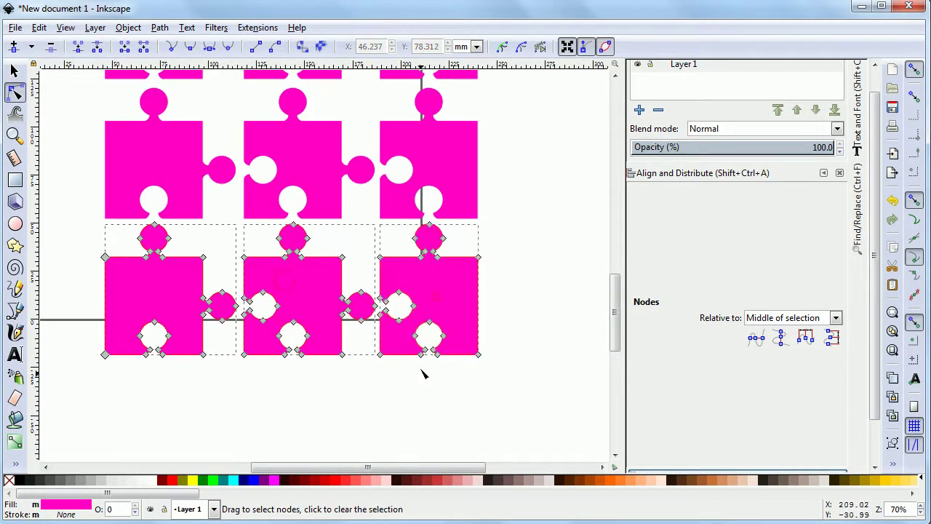
left_click_drag(455, 325, 453, 322)
left_click_drag(275, 380, 314, 315)
left_click_drag(131, 374, 177, 312)
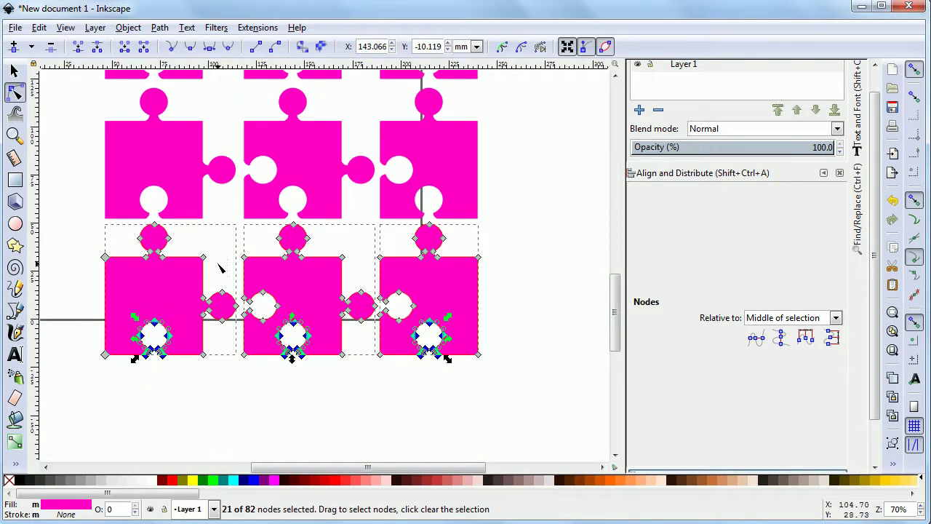
left_click(55, 48)
left_click_drag(77, 406, 505, 318)
left_click(256, 46)
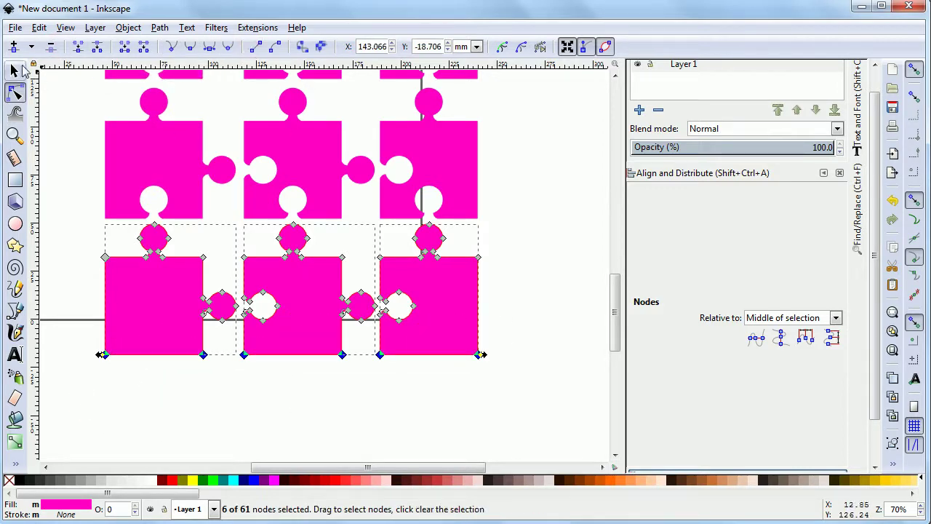
key("s")
left_click(527, 336)
- Zoom out and shift the right column of pieces further right
left_click_drag(615, 307, 616, 286)
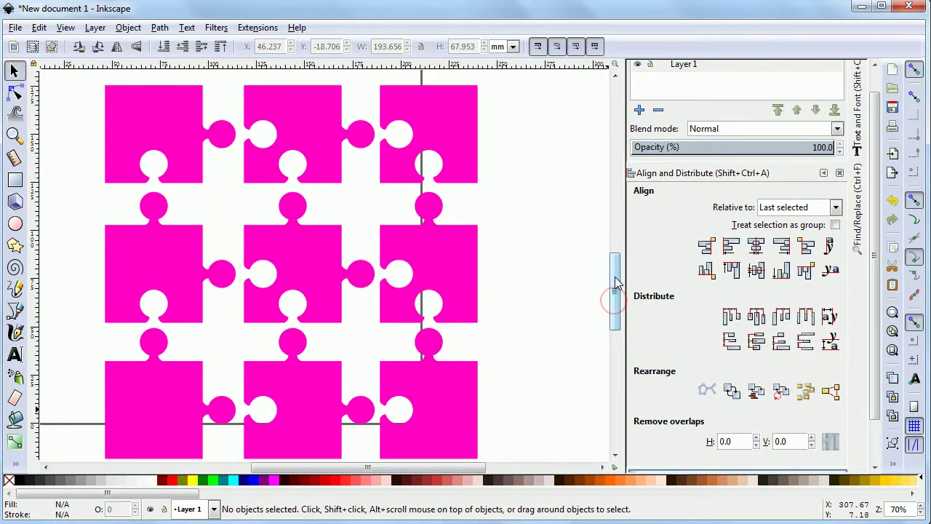
key("minus")
key("minus")
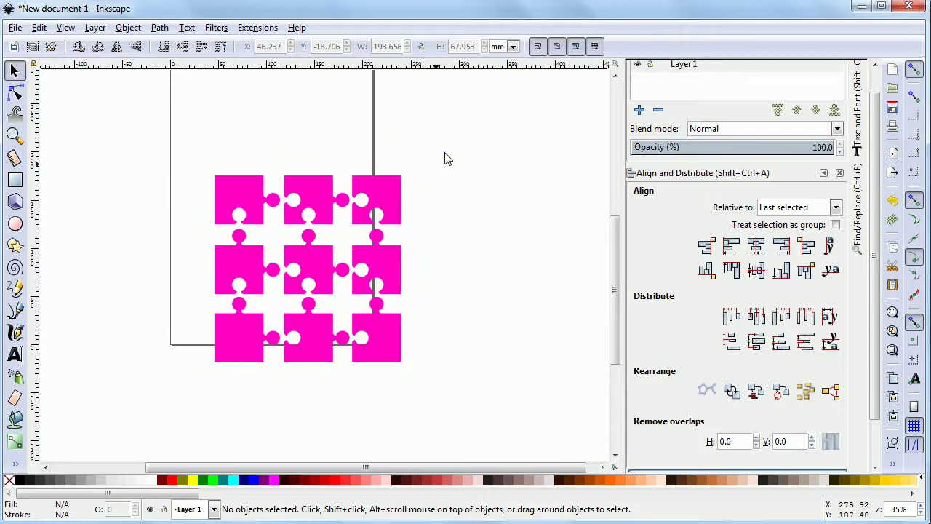
left_click_drag(451, 144, 393, 293)
left_click_drag(362, 377, 336, 369)
left_click_drag(395, 342, 445, 342)
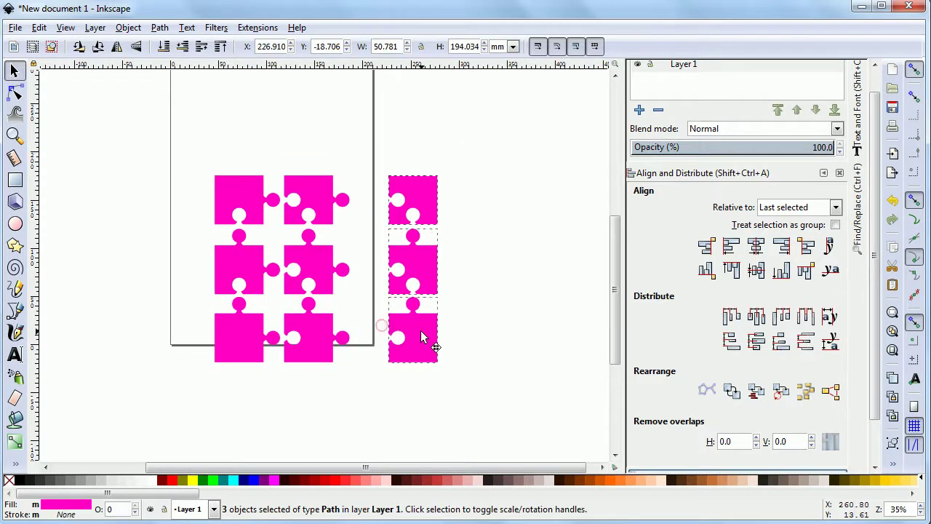
- Duplicate the middle column as a new column, pushing the outer column further right
left_click_drag(364, 145, 371, 144)
left_click_drag(284, 398, 285, 393)
key("ctrl+d")
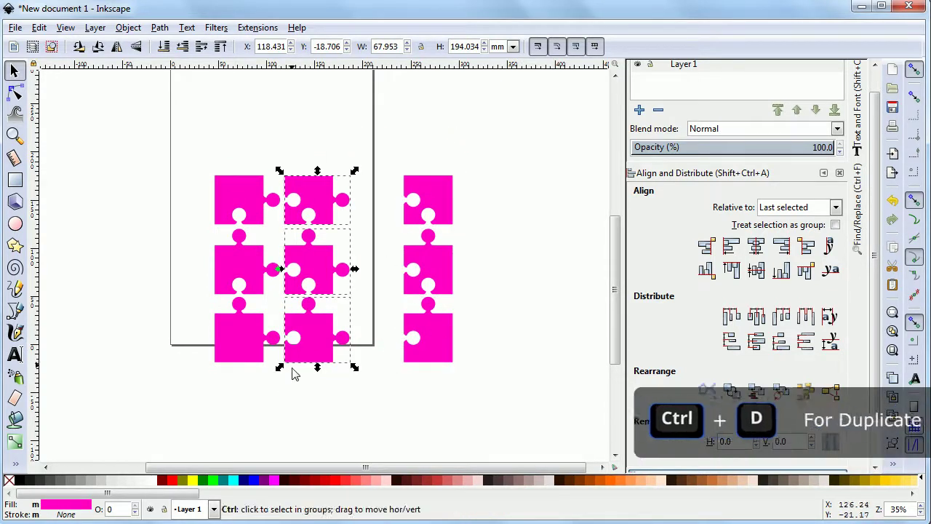
left_click_drag(313, 335, 449, 268)
left_click(457, 218)
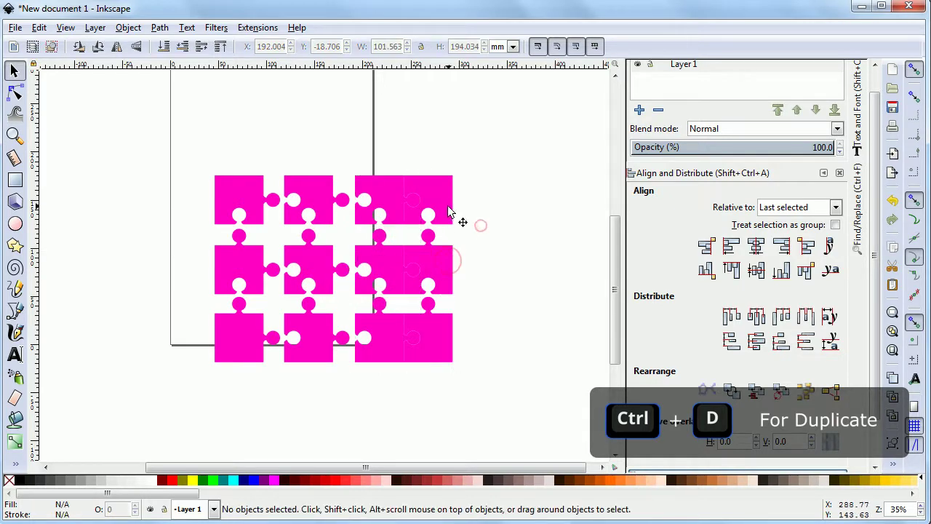
mouse_move(466, 219)
left_mouse_down()
mouse_move(454, 364)
mouse_move(466, 347)
left_mouse_up()
left_click(309, 406)
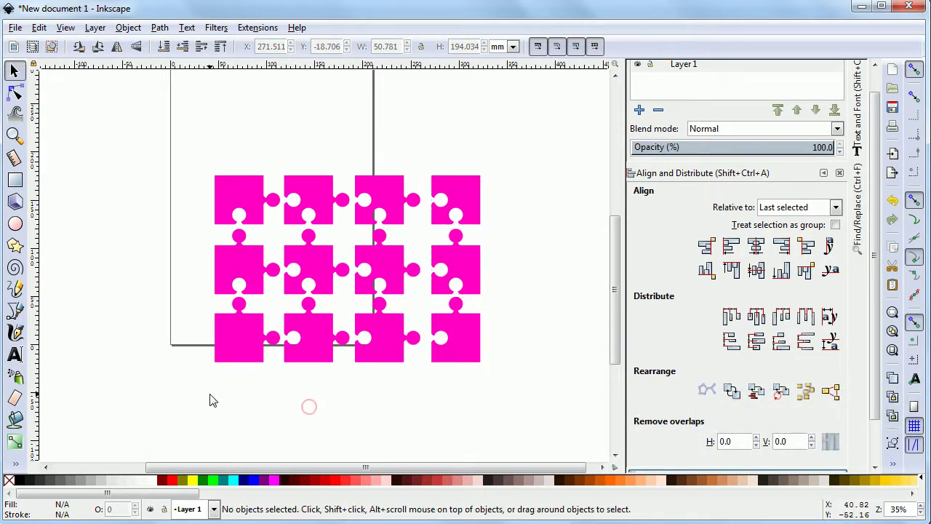
- Move the bottom row down and duplicate the middle row into the gap as a fourth row
left_click_drag(186, 411, 509, 280)
left_click_drag(480, 320, 470, 372)
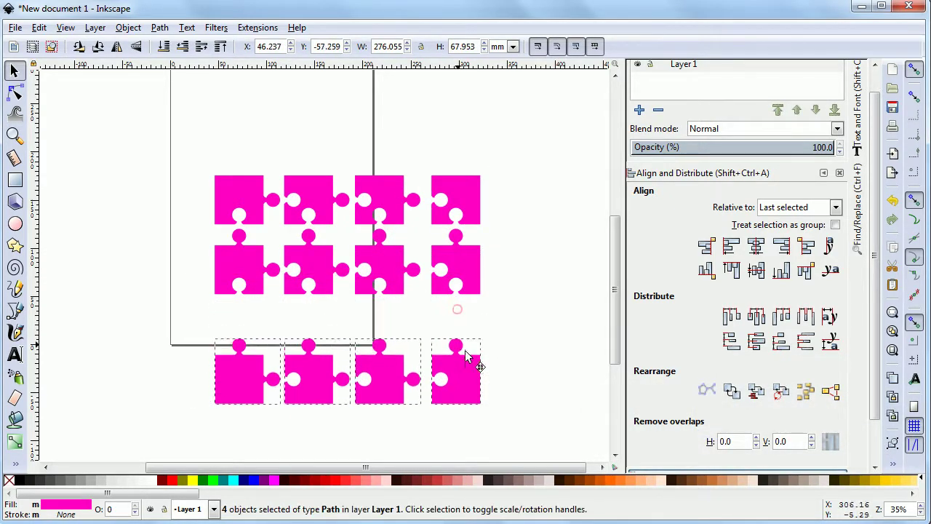
left_click(182, 318)
left_click_drag(183, 318, 516, 220)
key("ctrl+d")
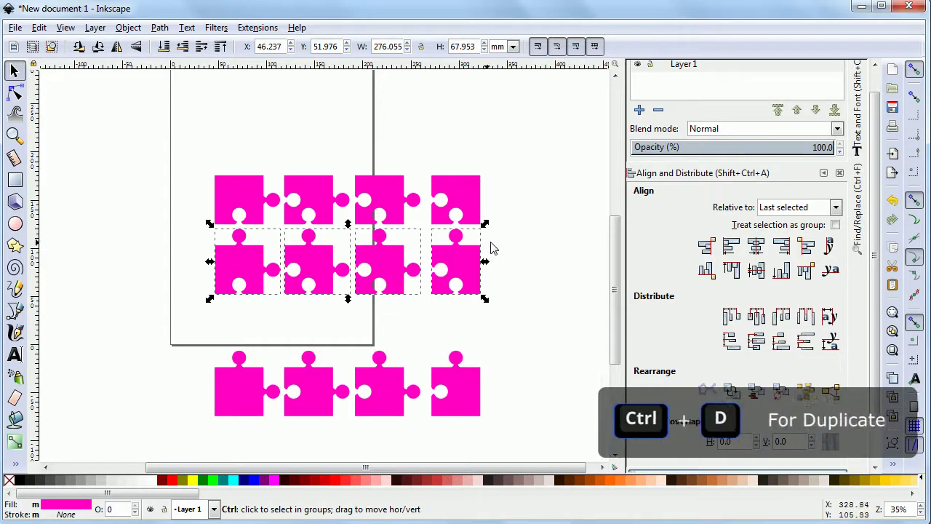
mouse_move(459, 269)
left_mouse_down()
mouse_move(458, 312)
mouse_move(472, 341)
left_mouse_up()
- Lower the bottom row slightly and select all sixteen pieces
left_click_drag(188, 455, 519, 354)
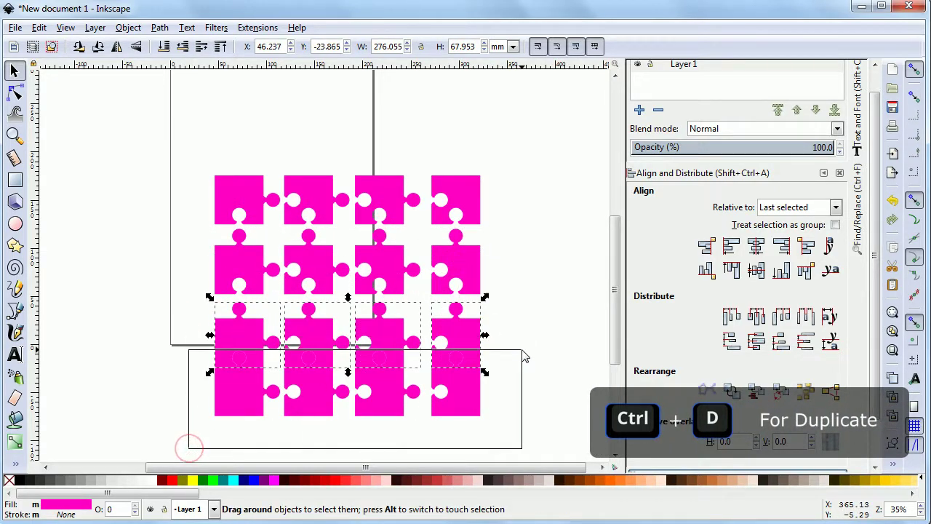
left_click_drag(469, 404, 474, 426)
left_click(511, 313)
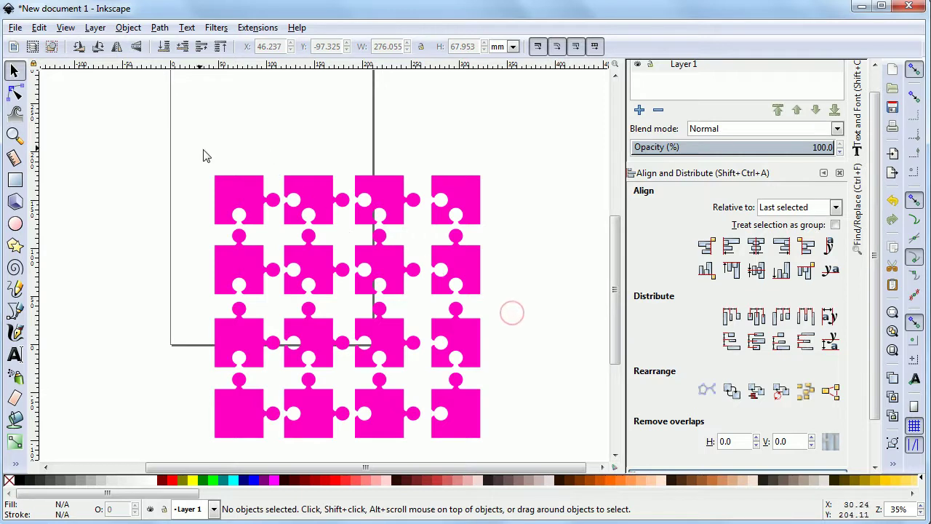
mouse_move(188, 130)
left_mouse_down()
mouse_move(510, 459)
mouse_move(447, 283)
left_mouse_up()
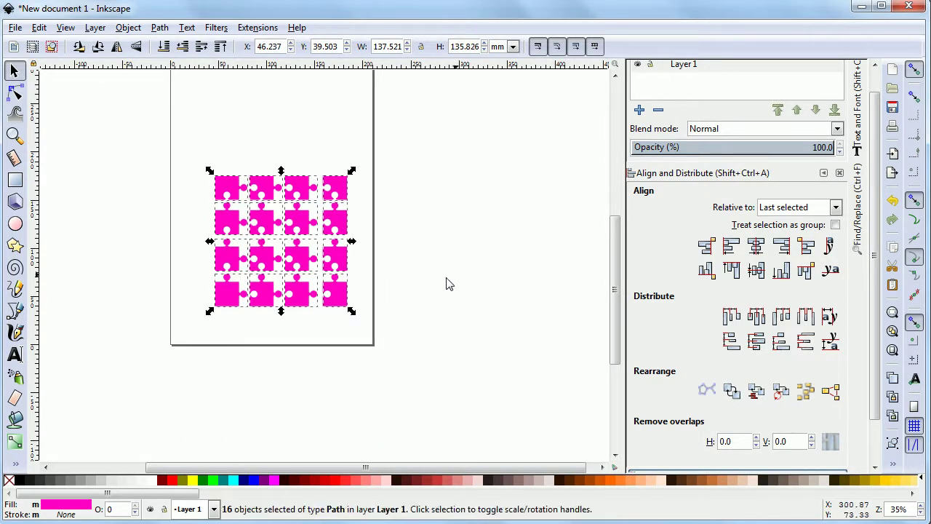
- Move the sixteen pieces up-left and enlarge them to about 152 × 150 mm
left_click_drag(615, 295, 616, 261)
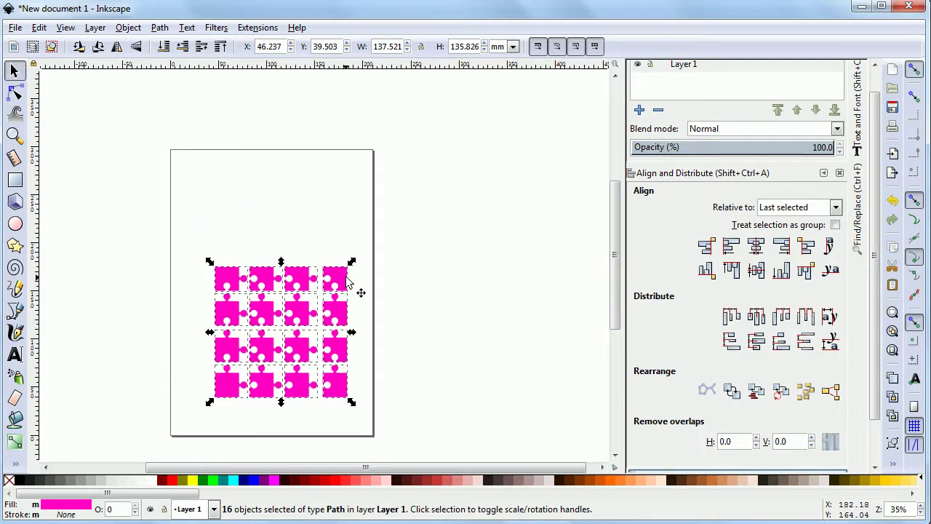
left_click_drag(347, 282, 314, 218)
key("plus")
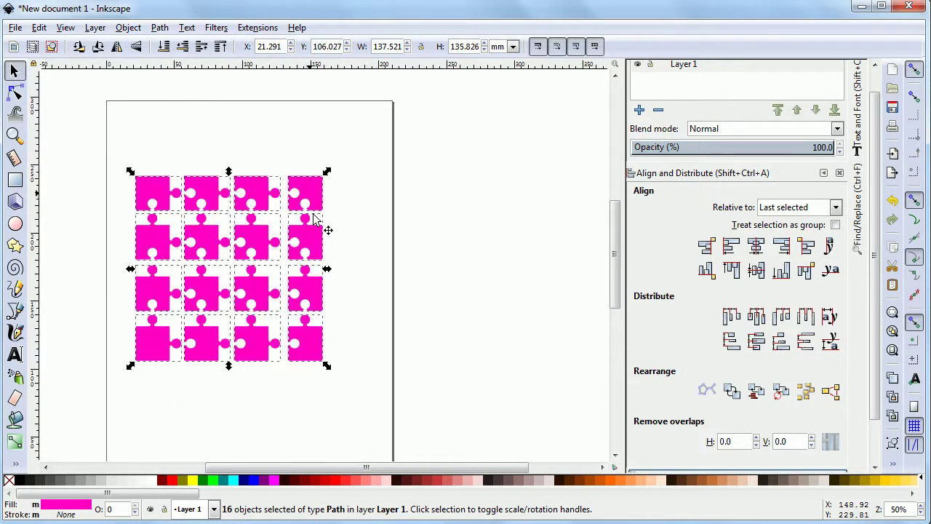
key("plus")
left_click_drag(449, 469, 425, 469)
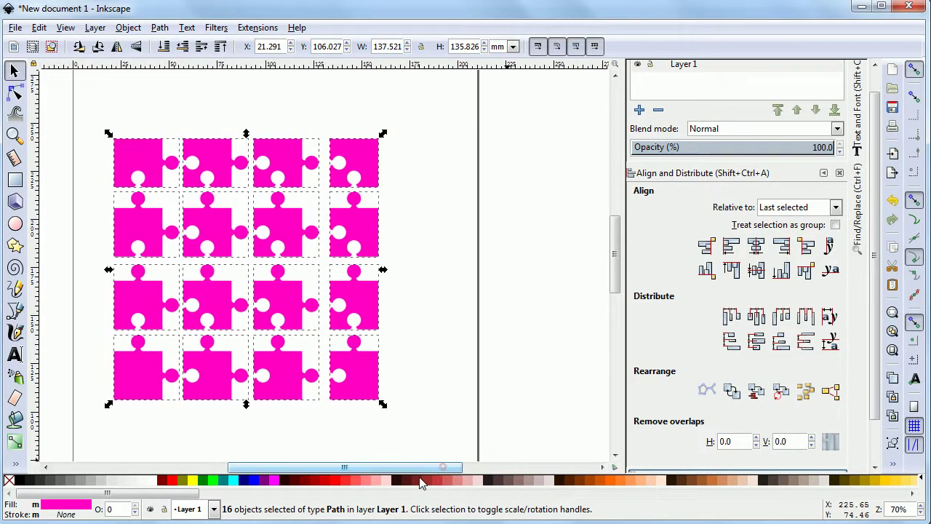
left_click_drag(384, 405, 419, 438)
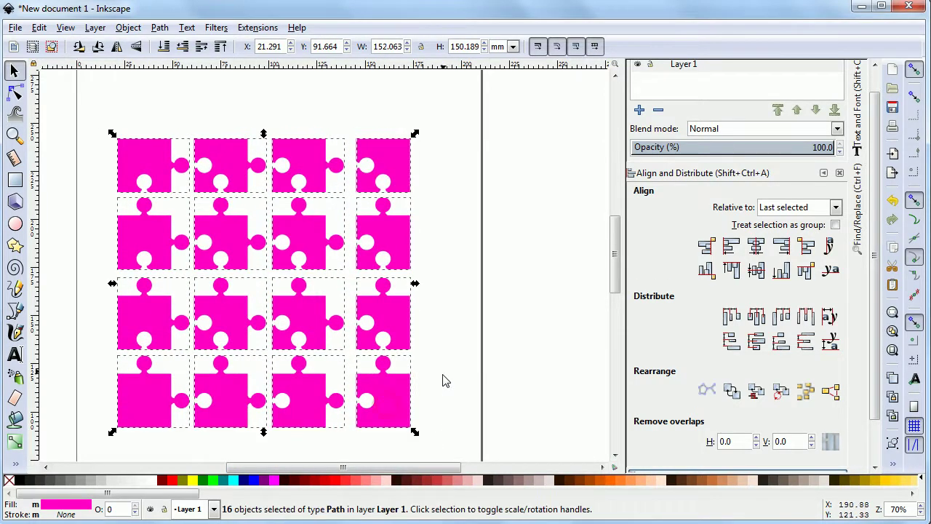
- Duplicate the pieces and combine the copy into a single 400-node path
key("ctrl+d")
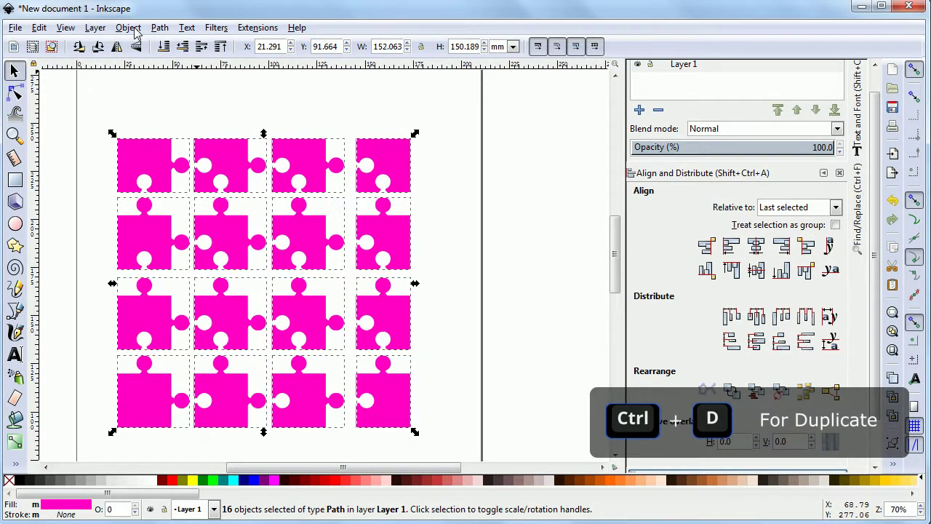
left_click(160, 28)
left_click(211, 208)
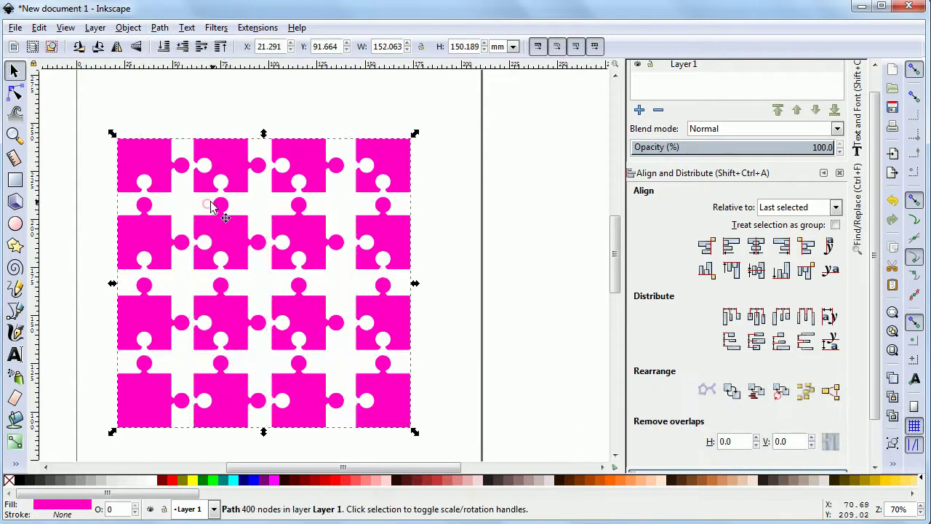
- Give the combined path a flat black stroke and no fill
key("ctrl+shift+f")
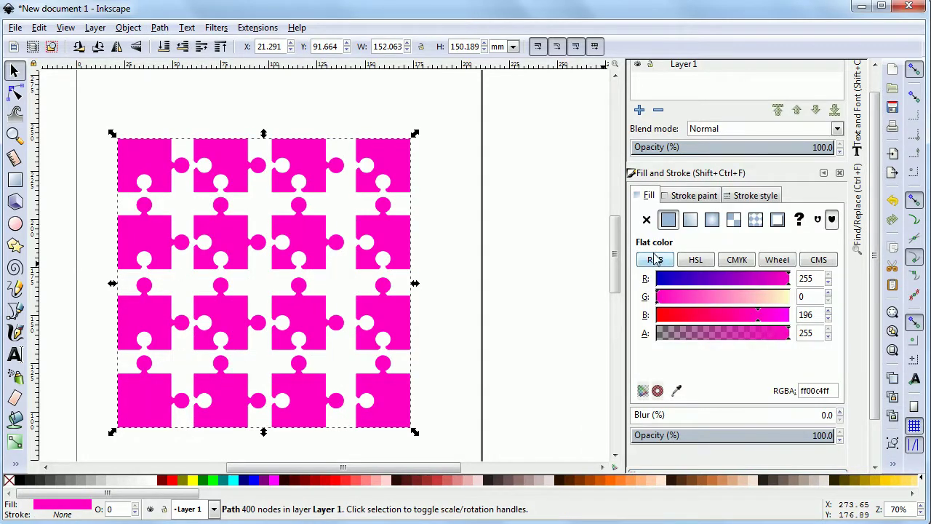
left_click(693, 196)
left_click(667, 220)
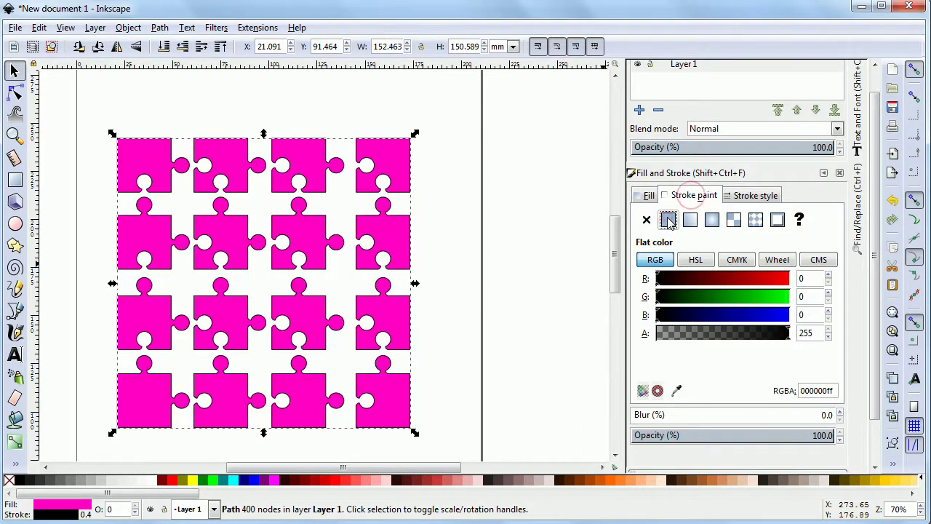
left_click(646, 196)
left_click(646, 219)
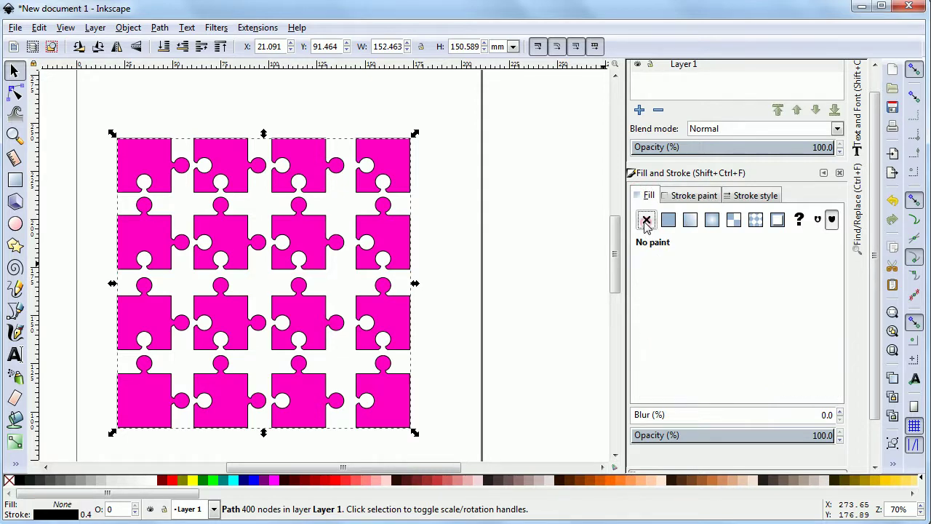
- Offset the black outline slightly off the magenta pieces, then deselect it
scroll(335, 404, "up", 2, "ctrl")
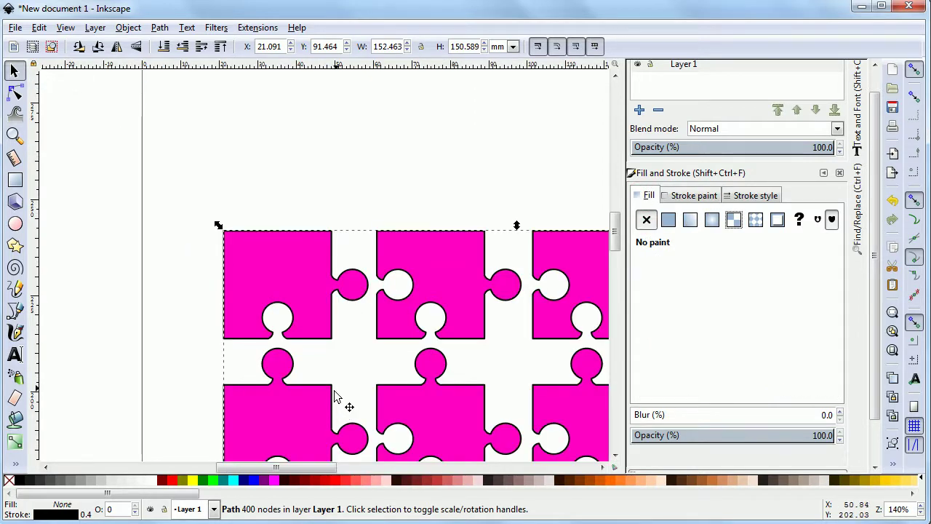
left_click_drag(339, 295, 345, 299)
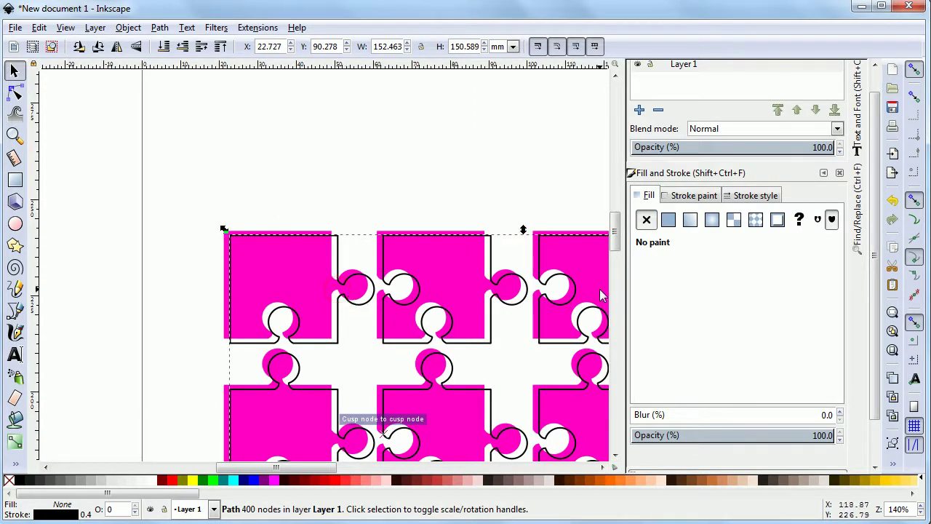
key("Left")
key("plus")
key("plus")
key("plus")
scroll(615, 233, "up", 3)
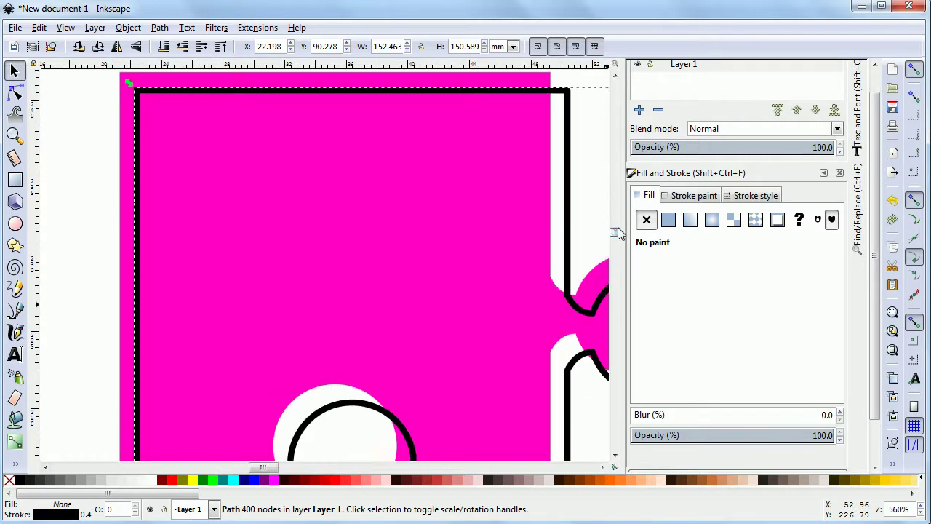
scroll(615, 232, "up", 6)
scroll(624, 231, "down", 3)
left_click(435, 127)
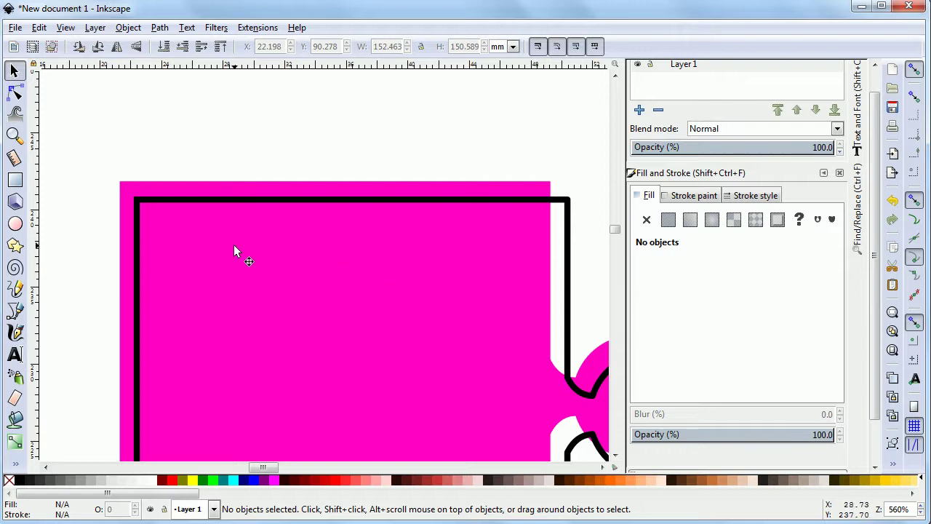
- Draw a small rectangle above the puzzle with no stroke and white fill at alpha 168 (ffffffa8)
left_click(15, 179)
left_click_drag(84, 88, 166, 153)
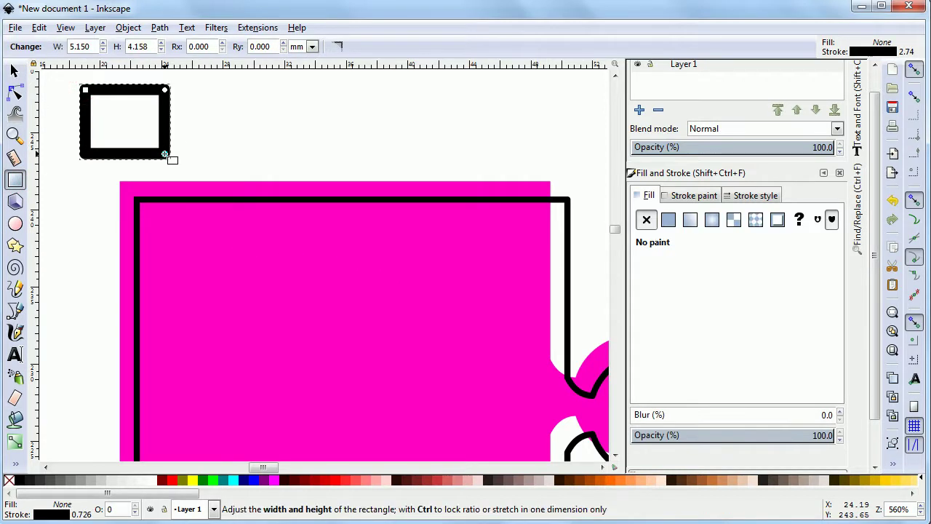
left_click(151, 480)
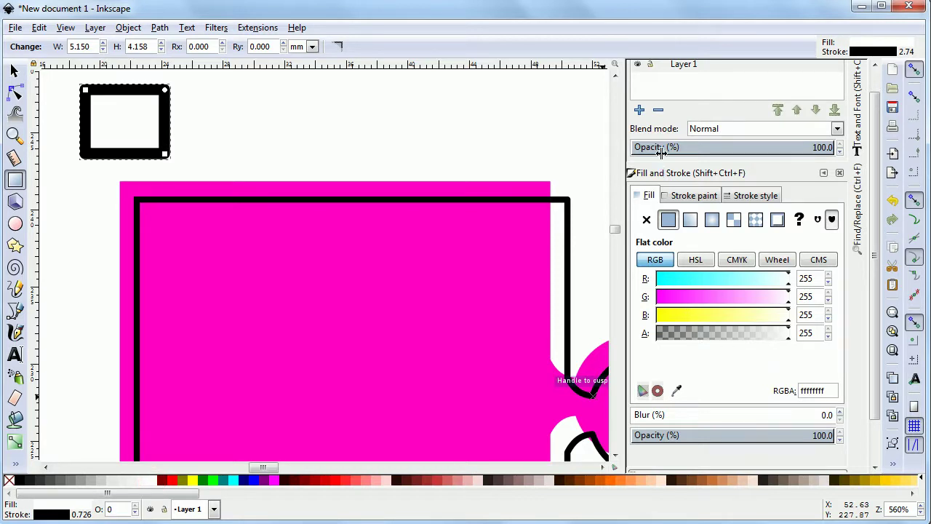
left_click(679, 196)
left_click(647, 220)
left_click(649, 196)
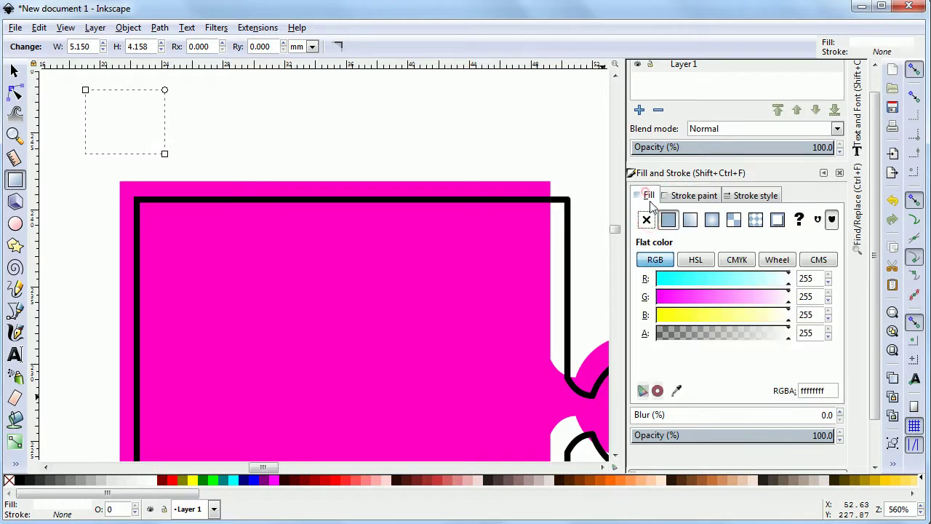
left_click(744, 334)
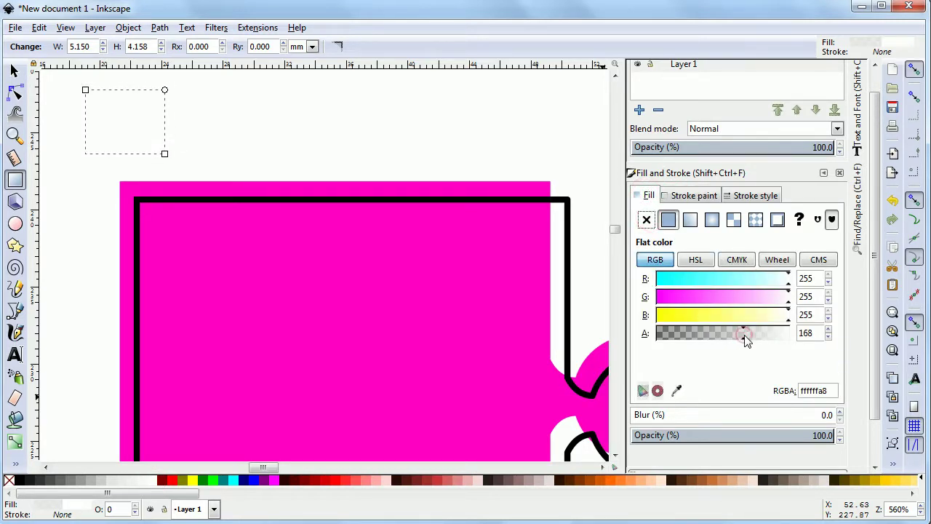
- With the Paint Bucket, fill the first exposed pink edges and notch slivers with translucent white
left_click(15, 419)
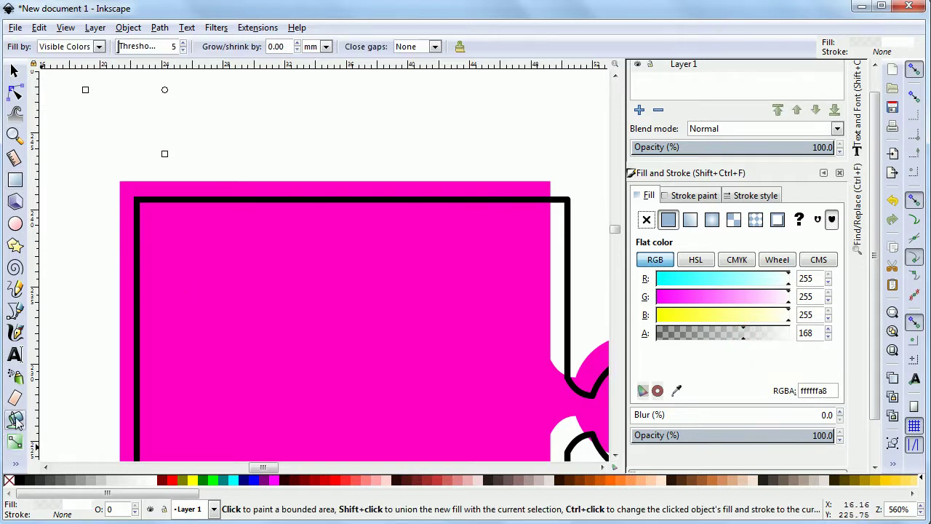
key("minus")
left_click(228, 232)
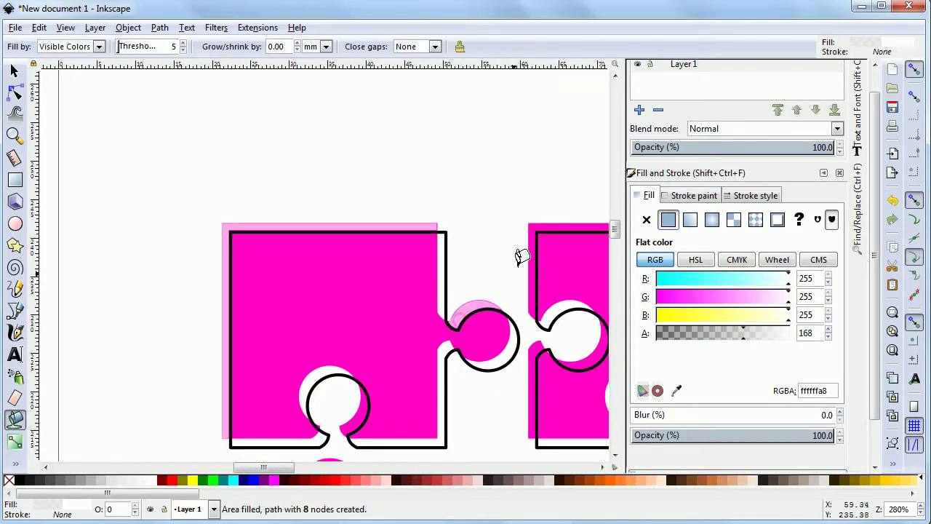
left_click(538, 227)
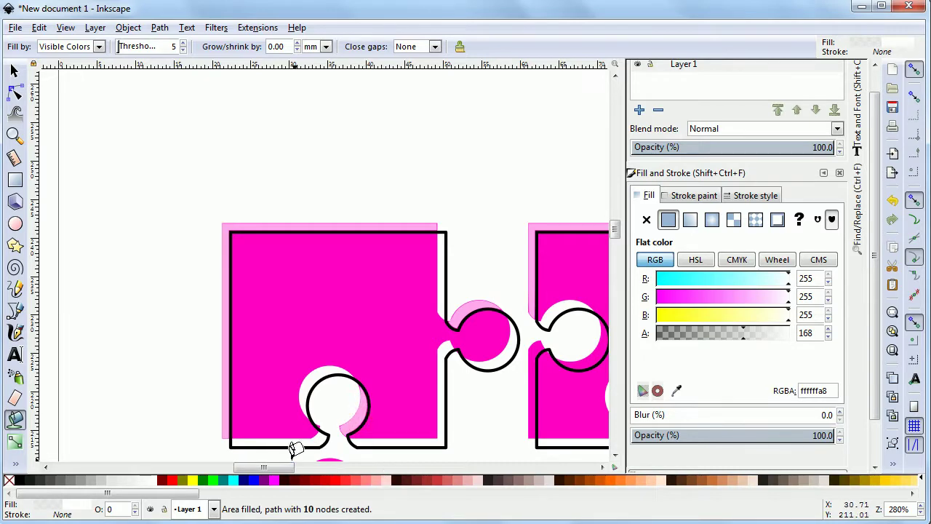
left_click_drag(291, 467, 324, 468)
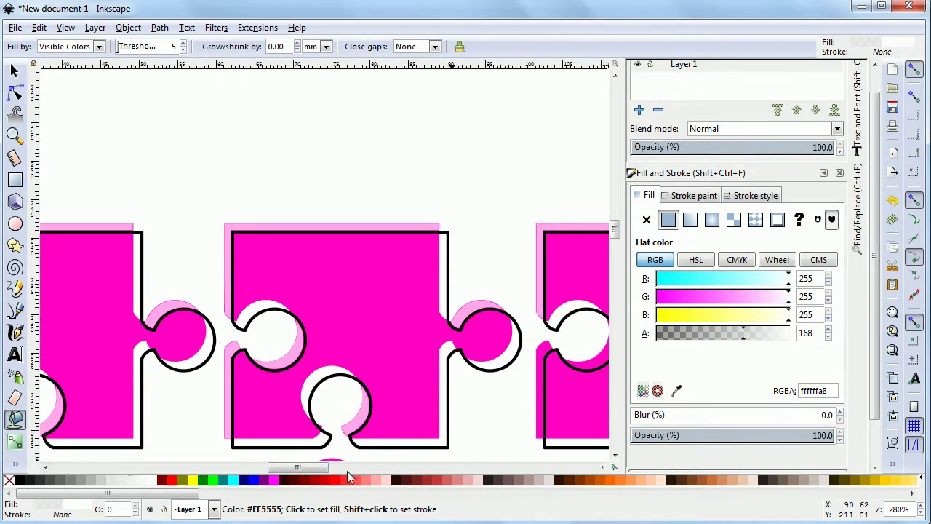
left_click_drag(299, 467, 336, 468)
left_click(318, 410)
left_click(258, 342)
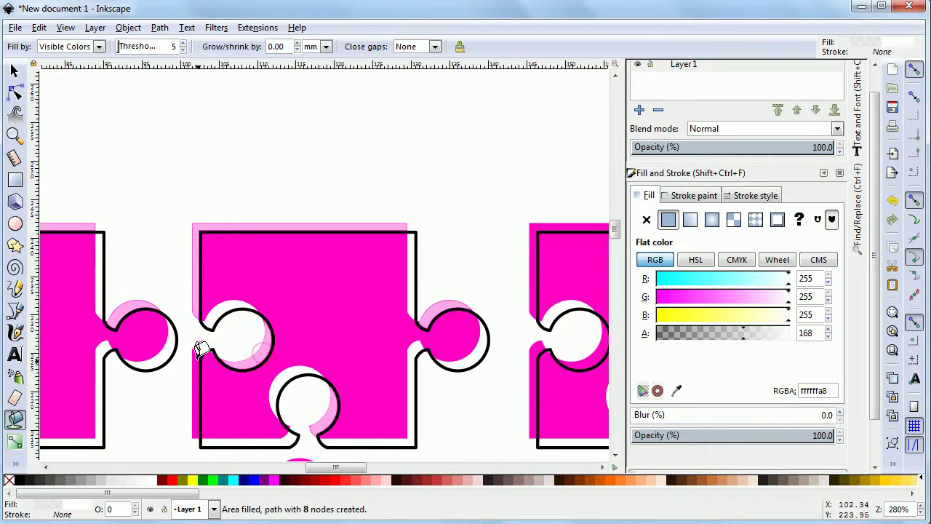
left_click(197, 349)
left_click(537, 223)
scroll(362, 469, "right", 5)
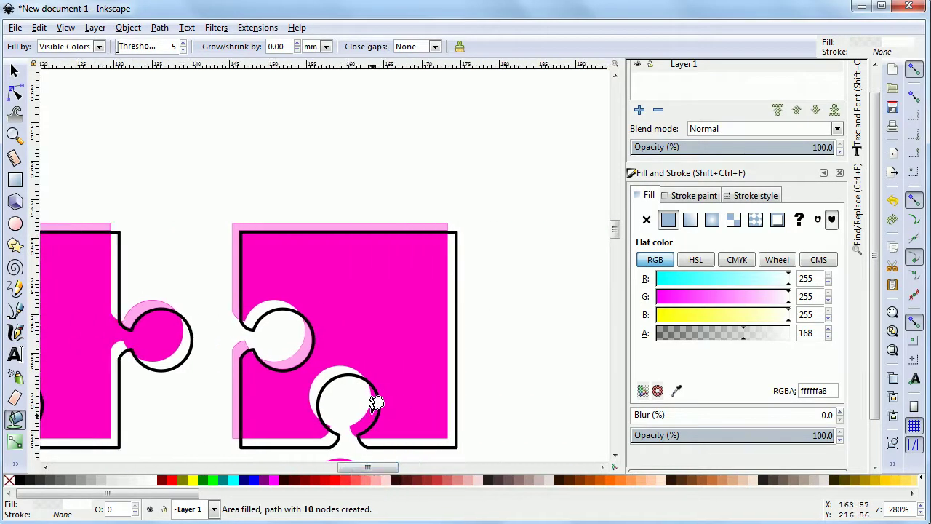
left_click_drag(614, 231, 614, 248)
left_click(297, 201)
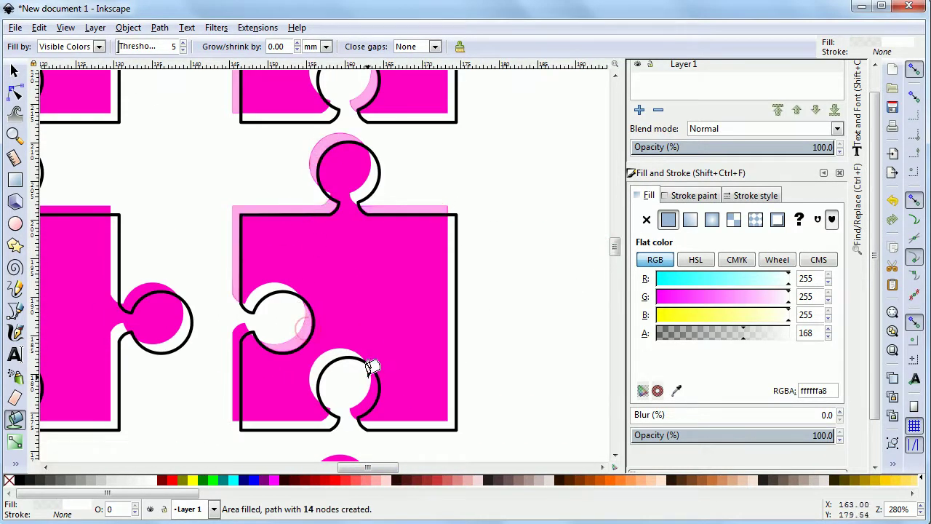
left_click(138, 283)
scroll(138, 283, "left", 5)
scroll(389, 315, "right", 1)
left_click(388, 316)
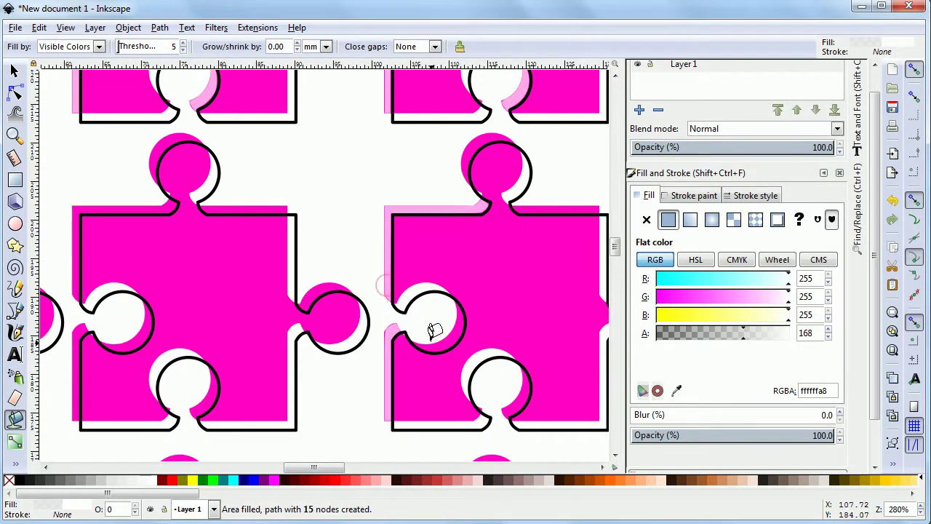
left_click(432, 327)
left_click(543, 199)
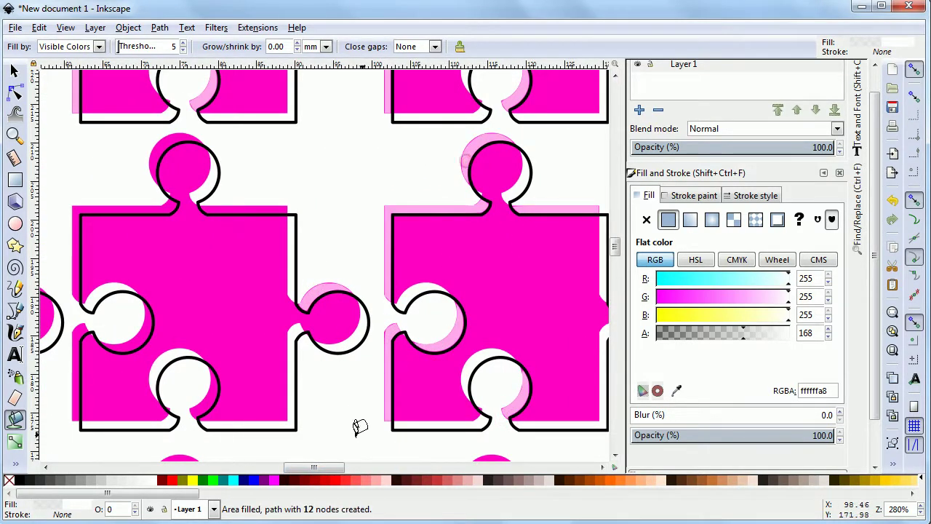
- Fill more pink offset strips and crescents across the grid with translucent white
scroll(258, 293, "left", 5)
left_click(257, 293)
scroll(305, 379, "right", 4)
left_click(275, 204)
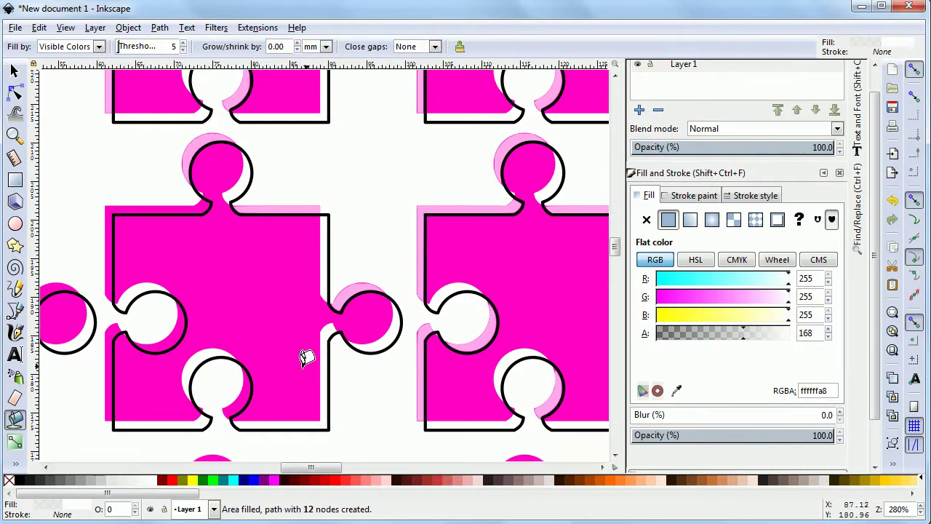
left_click(110, 327)
scroll(210, 337, "right", 2)
scroll(294, 184, "left", 2)
left_click(375, 291)
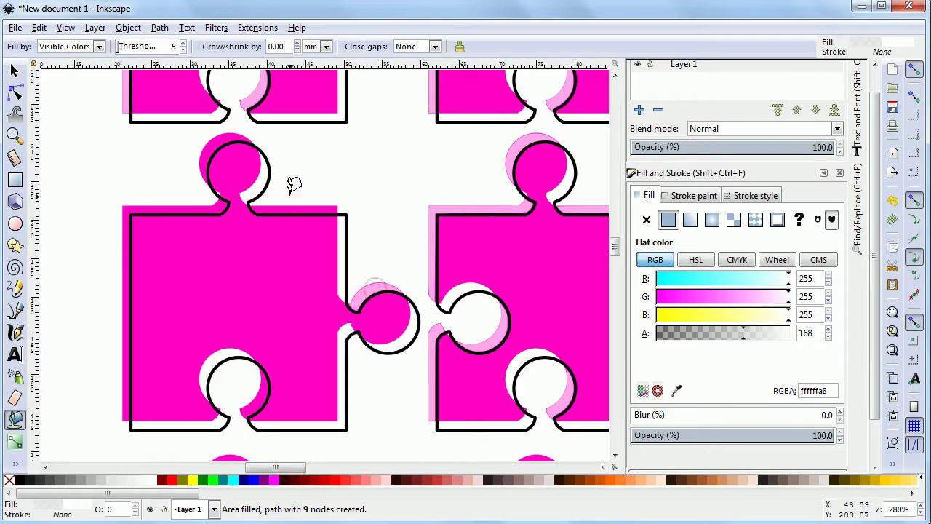
left_click(211, 134)
left_click(293, 305)
left_click(272, 427)
scroll(272, 426, "left", 7)
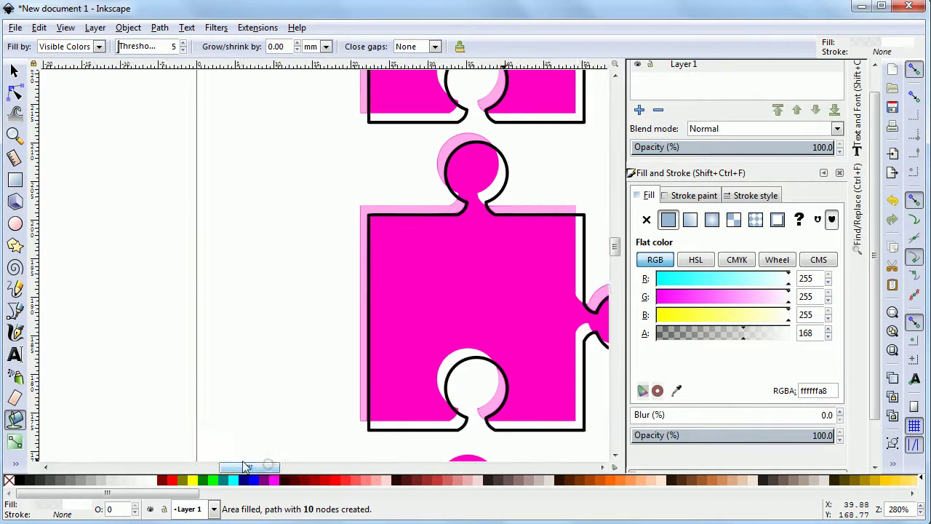
scroll(272, 427, "right", 6)
scroll(620, 270, "down", 3)
left_click(249, 109)
left_click(316, 313)
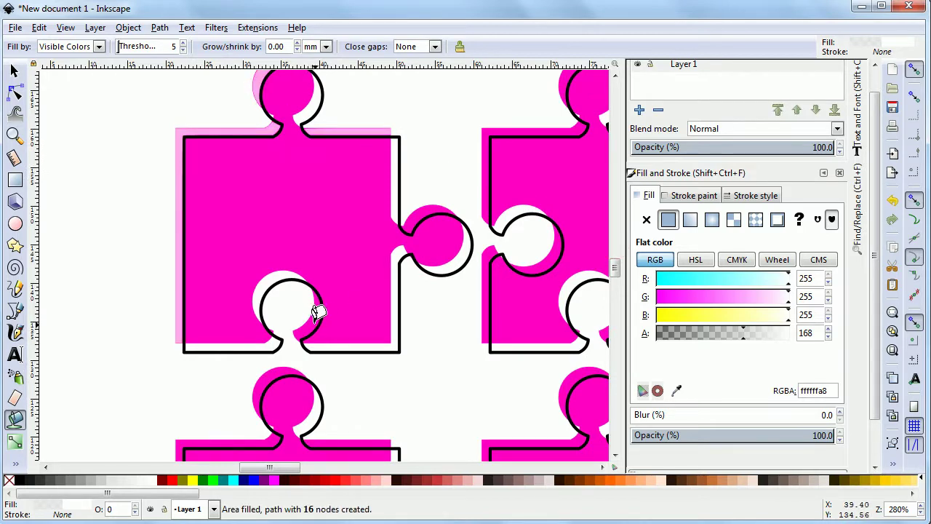
left_click(422, 213)
left_click(486, 182)
left_click(545, 245)
- Fill the pink strips and knob crescents on the right and lower-left pieces with translucent white
scroll(545, 245, "right", 4)
left_click(218, 320)
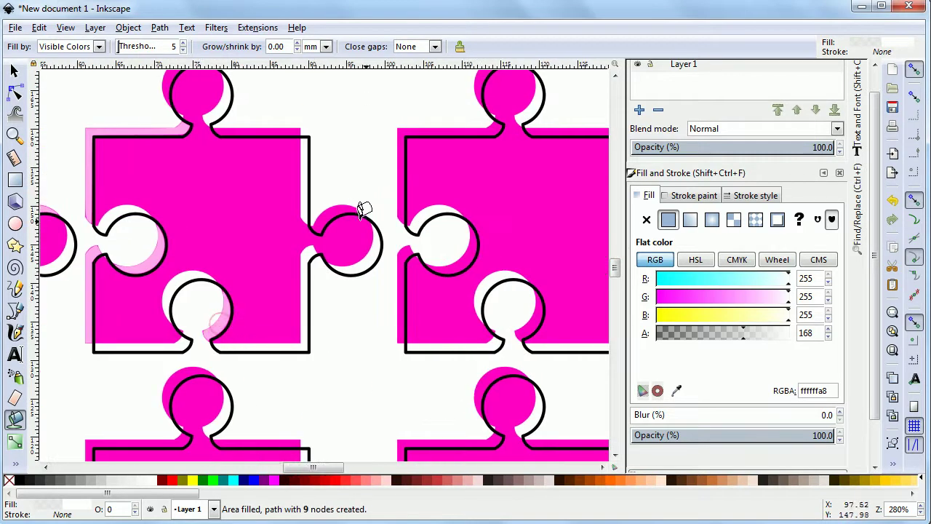
scroll(614, 262, "down", 5)
left_click(449, 311)
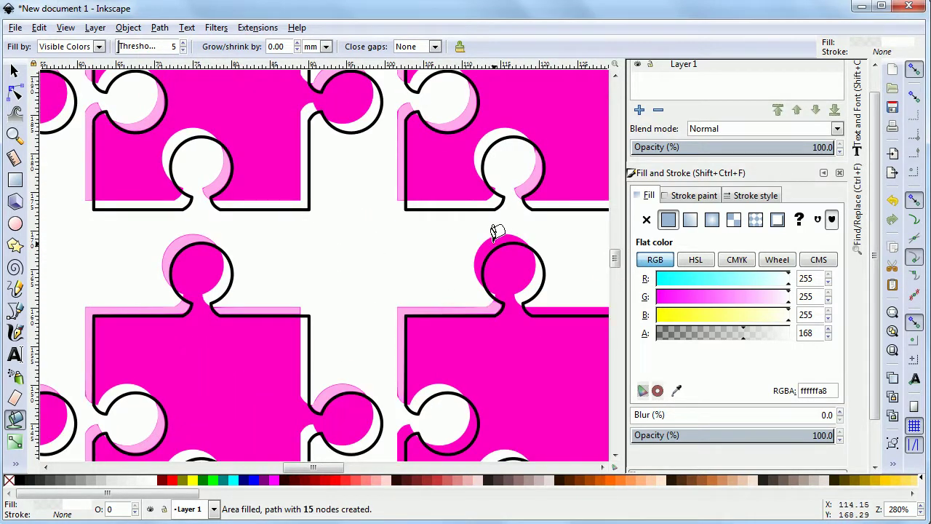
left_click(492, 243)
left_click(548, 310)
left_click(476, 424)
left_click(442, 385)
scroll(617, 266, "right", 8)
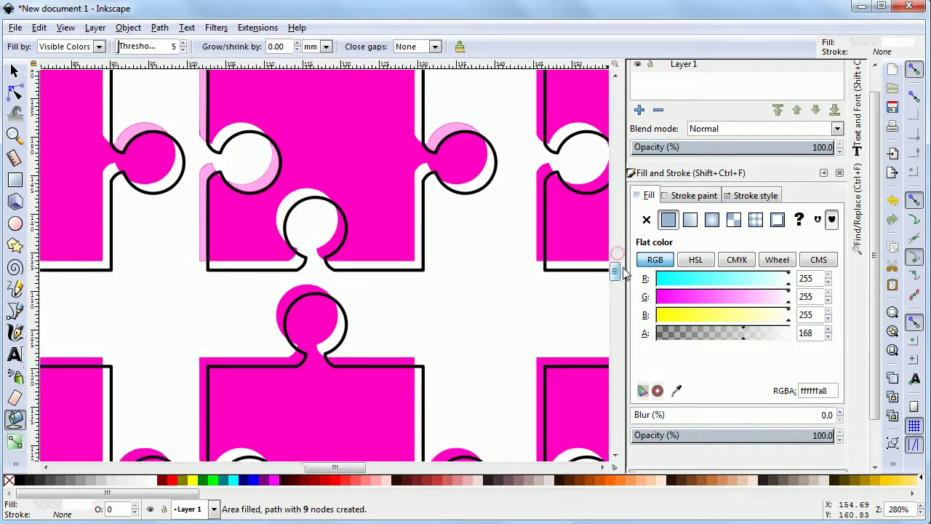
scroll(617, 266, "down", 1)
left_click(340, 218)
left_click(546, 153)
left_click(94, 347)
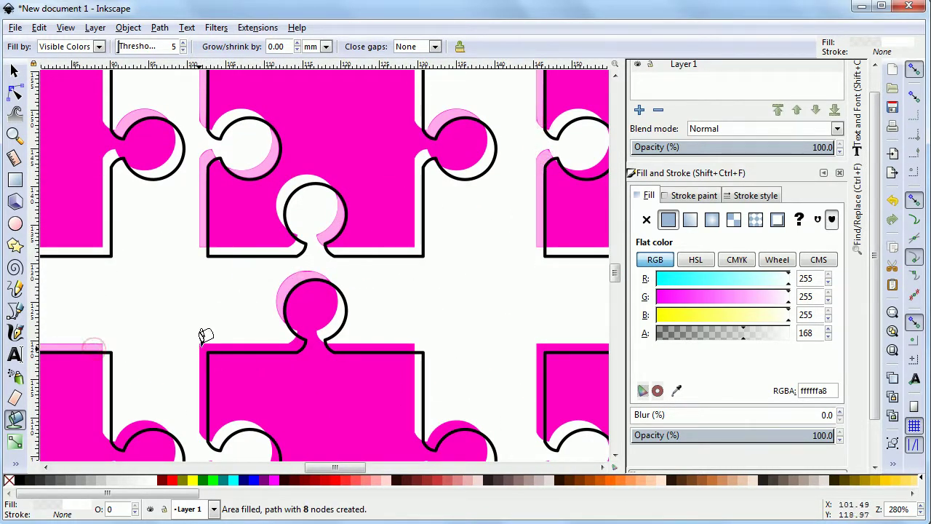
left_click(202, 347)
left_click(145, 423)
scroll(510, 274, "right", 5)
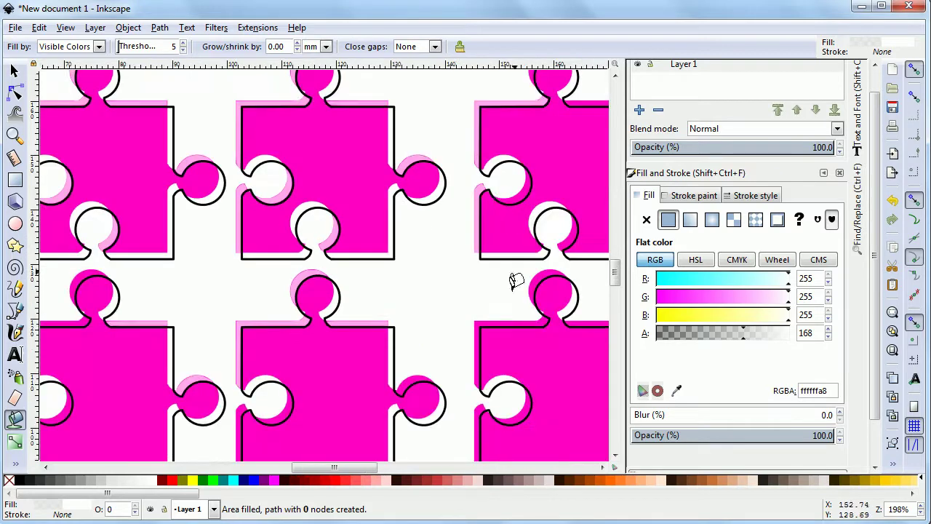
scroll(358, 270, "right", 5)
left_click(285, 173)
left_click(368, 231)
- Fill the remaining pink socket and knob crescents on the middle, right and left pieces with translucent white
scroll(617, 283, "down", 4)
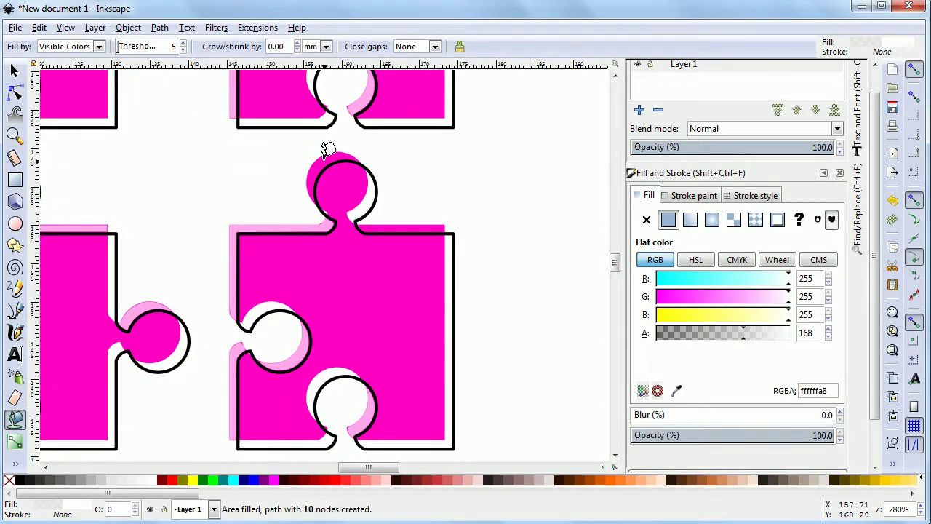
left_click(327, 150)
scroll(579, 270, "down", 4)
left_click(234, 95)
left_click(291, 215)
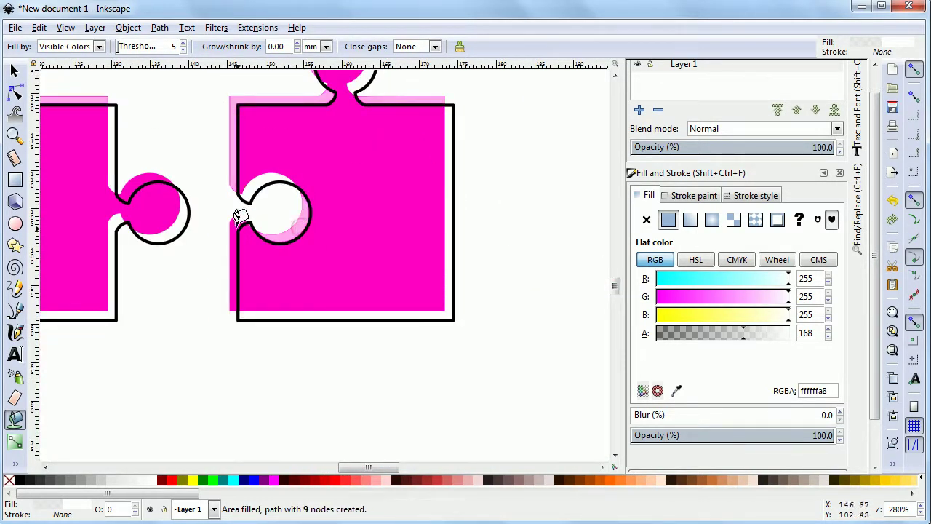
left_click(239, 209)
scroll(615, 284, "up", 3)
scroll(399, 444, "down", 3)
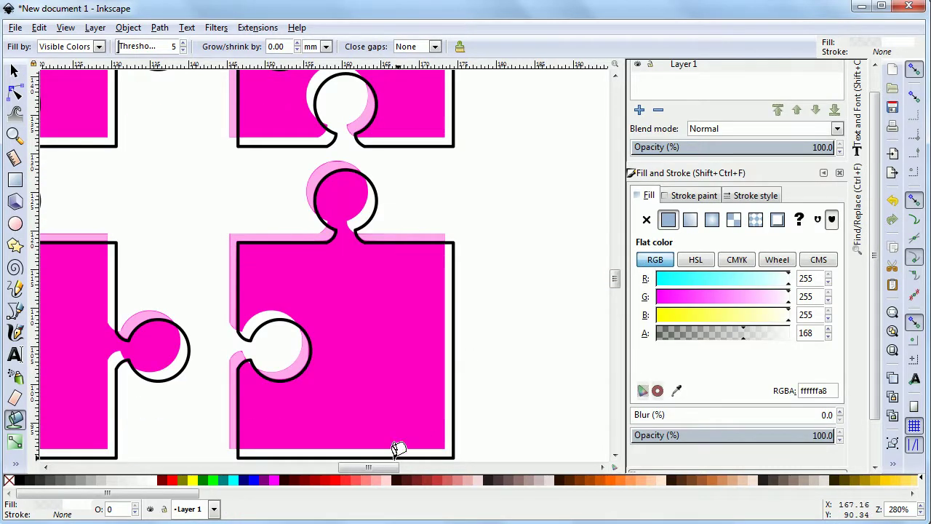
scroll(399, 444, "left", 6)
left_click(427, 379)
left_click(495, 357)
left_click(117, 236)
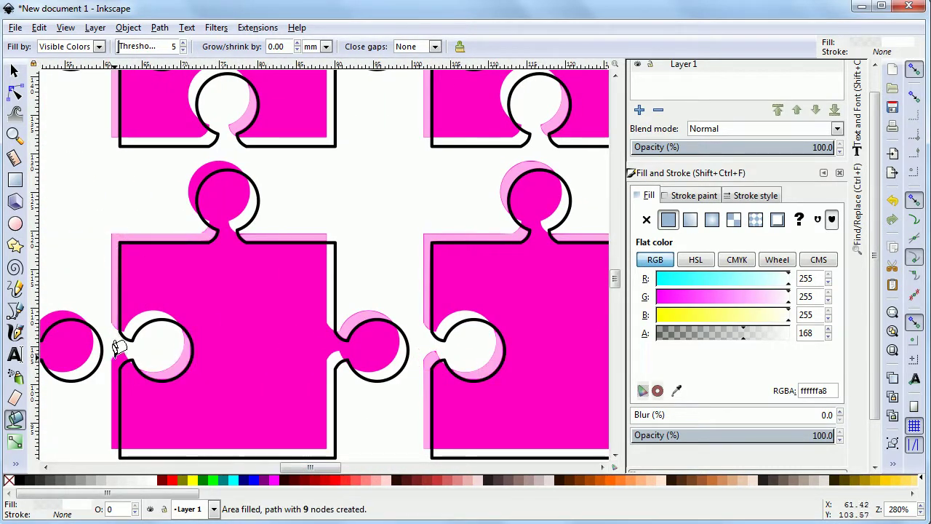
left_click(118, 393)
left_click(194, 171)
scroll(193, 172, "left", 2)
scroll(256, 222, "right", 3)
left_click(328, 320)
left_click(255, 238)
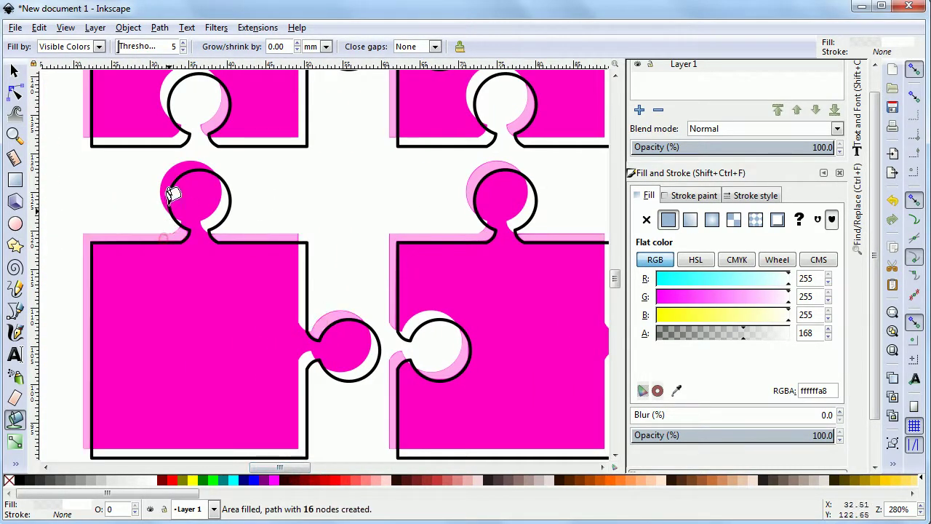
left_click(173, 191)
left_click_drag(615, 278, 675, 231)
- Nudge the black outline grid slightly up-left over the puzzle pieces
key("minus")
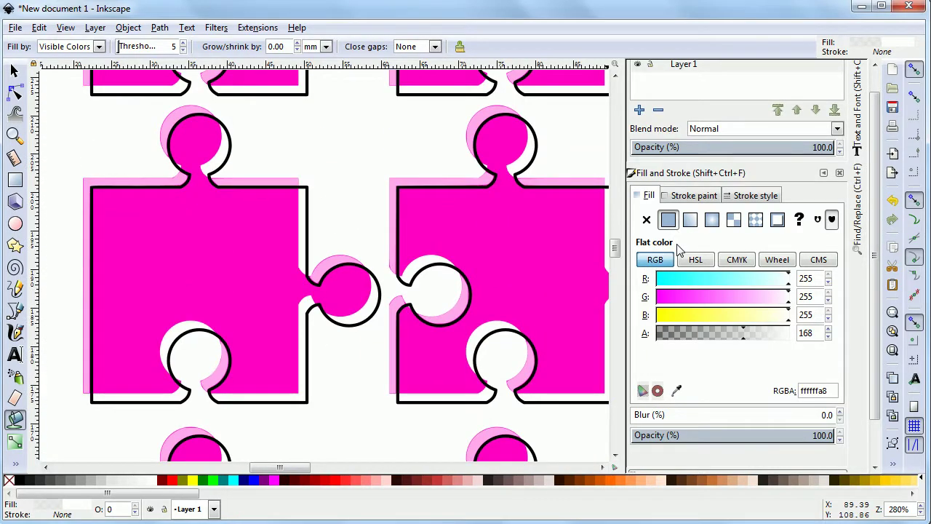
key("minus")
key("minus")
key("minus")
key("minus")
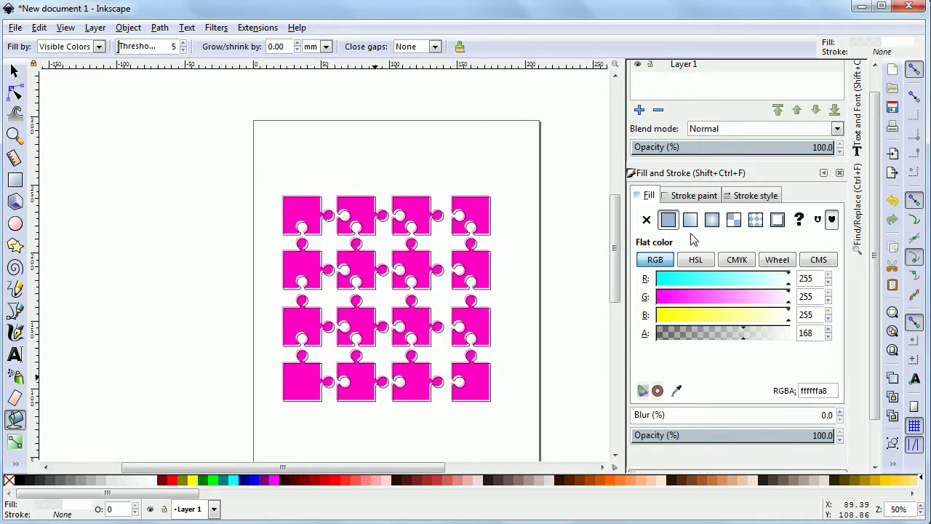
key("3")
key("s")
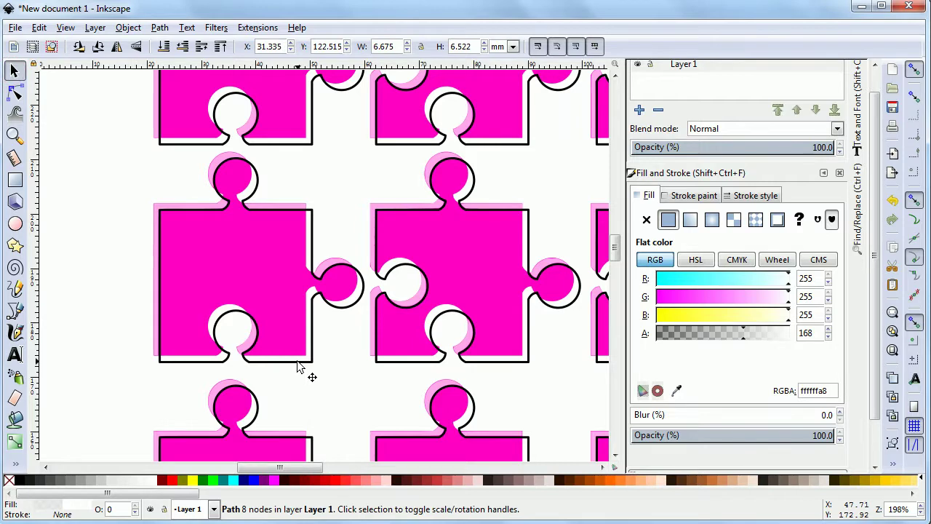
key("plus")
left_click(307, 397)
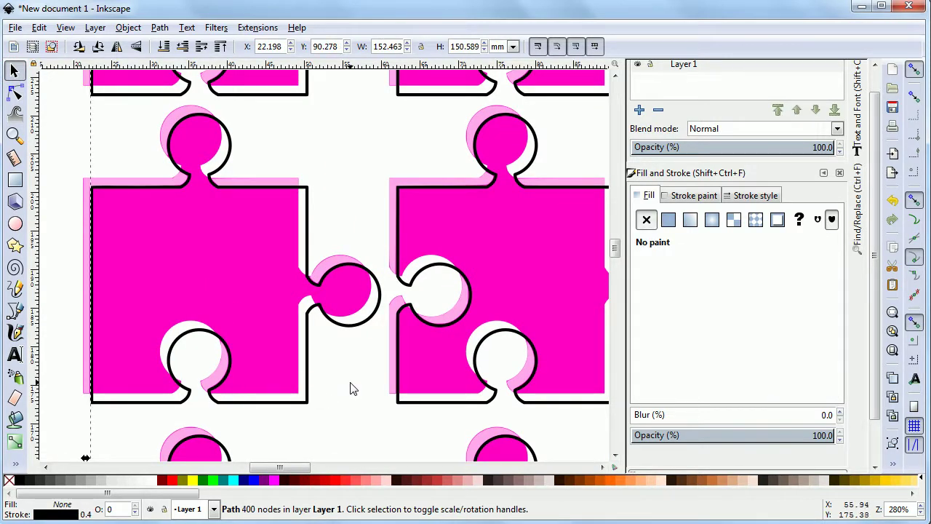
key("Left")
key("Left")
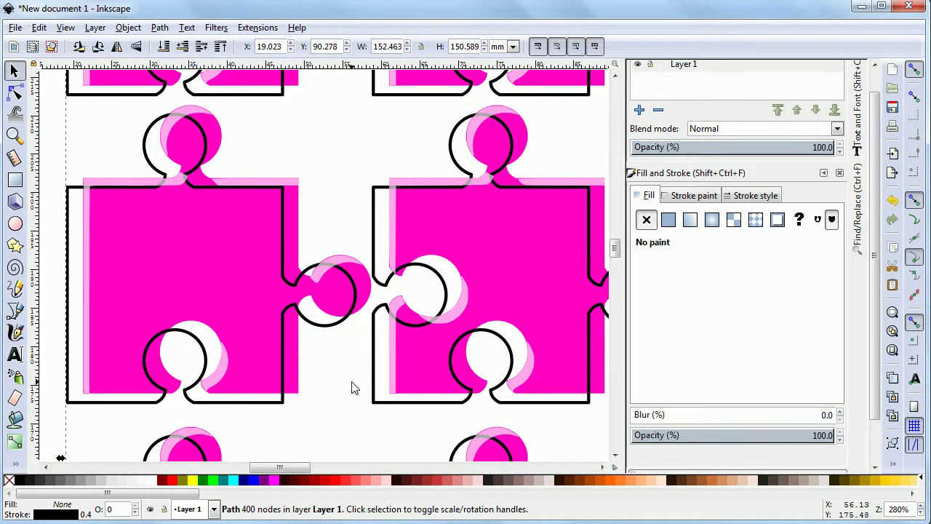
key("Right")
key("Right")
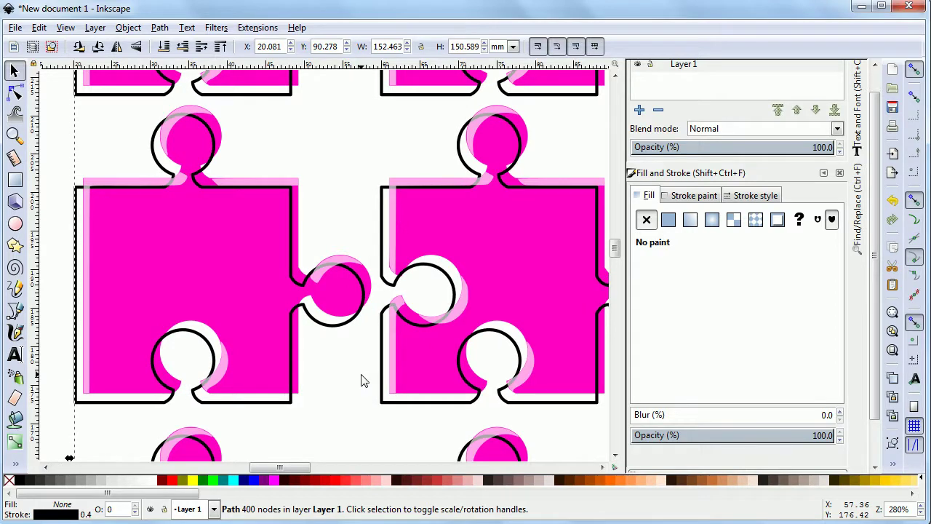
key("Up")
key("Up")
key("Up")
key("Up")
- Draw a 16.536 × 13.135 mm rectangle above the puzzle, filled black at alpha 92 (0000005c)
left_click(16, 180)
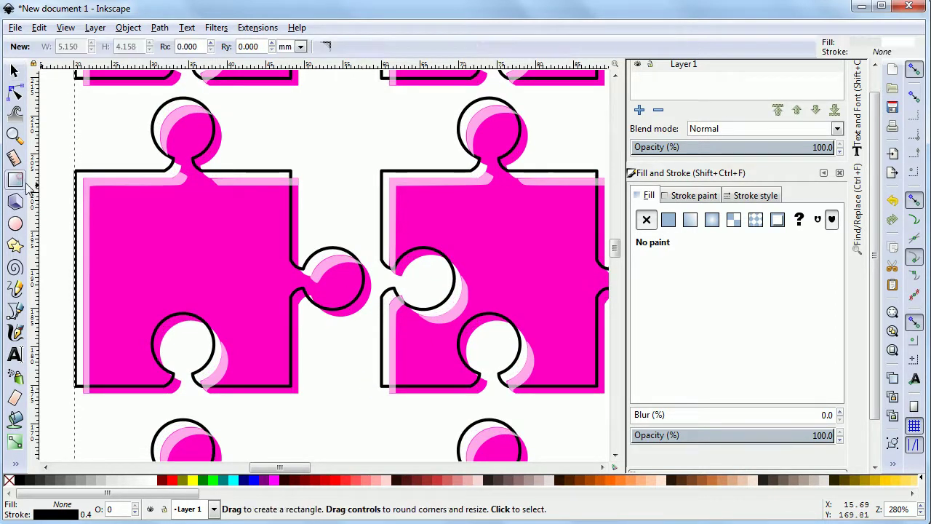
scroll(608, 251, "down", 3)
scroll(609, 251, "up", 7)
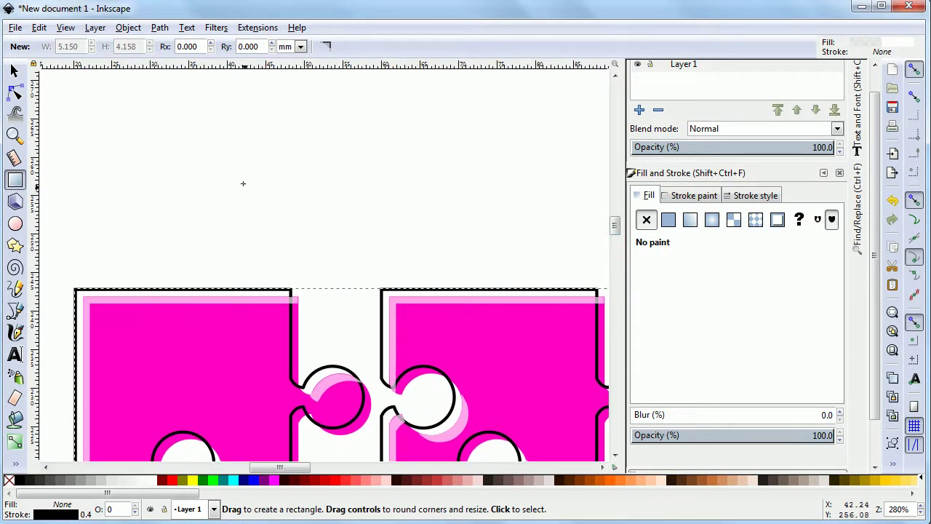
left_click_drag(240, 118, 367, 219)
left_click(22, 480)
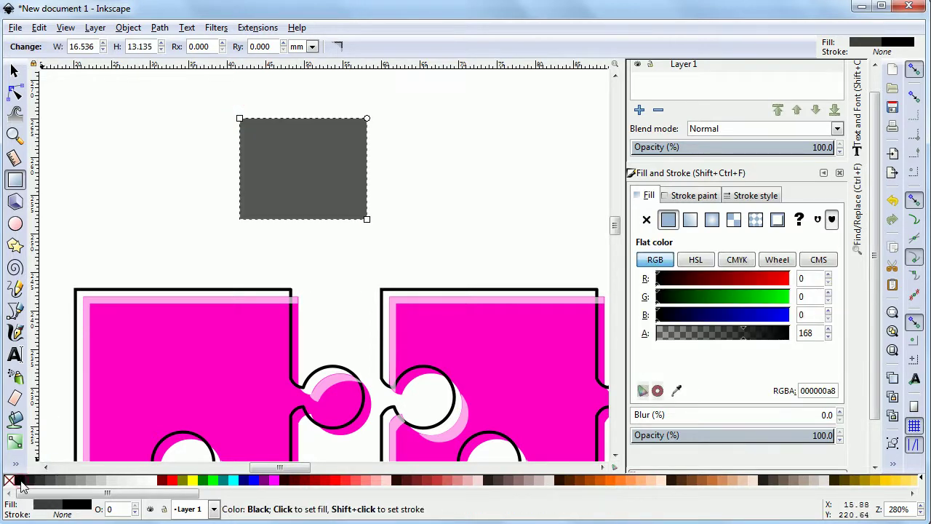
left_click(702, 335)
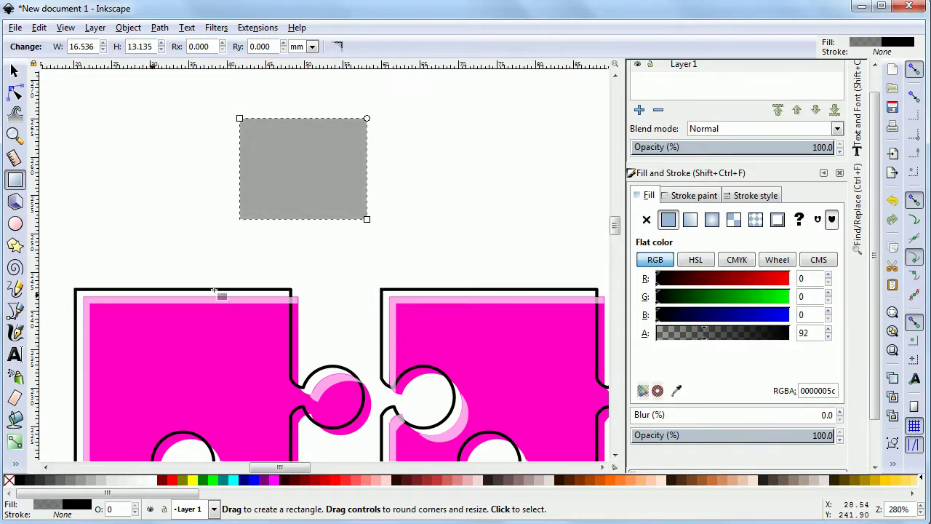
left_click(14, 419)
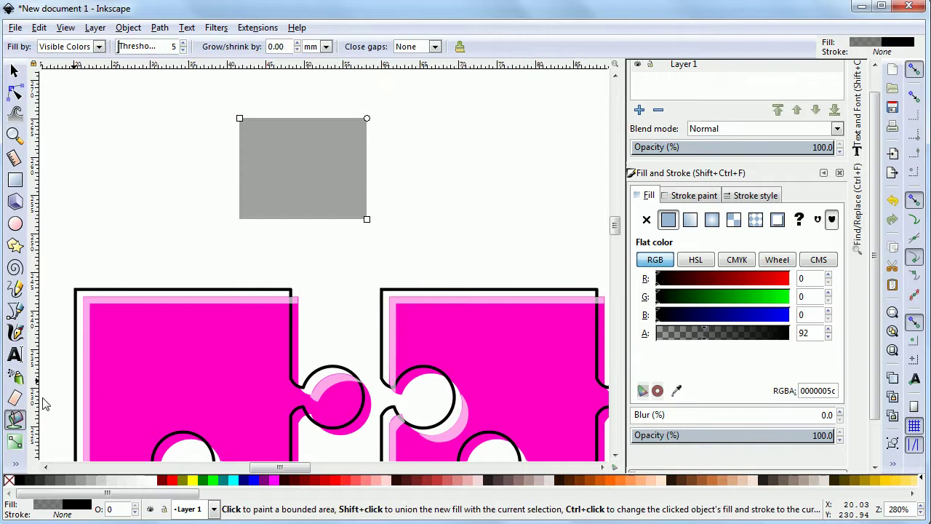
- Fill the edge strips and knob crescents of the left and upper pieces with translucent black shadow
left_click(295, 306)
left_click(360, 409)
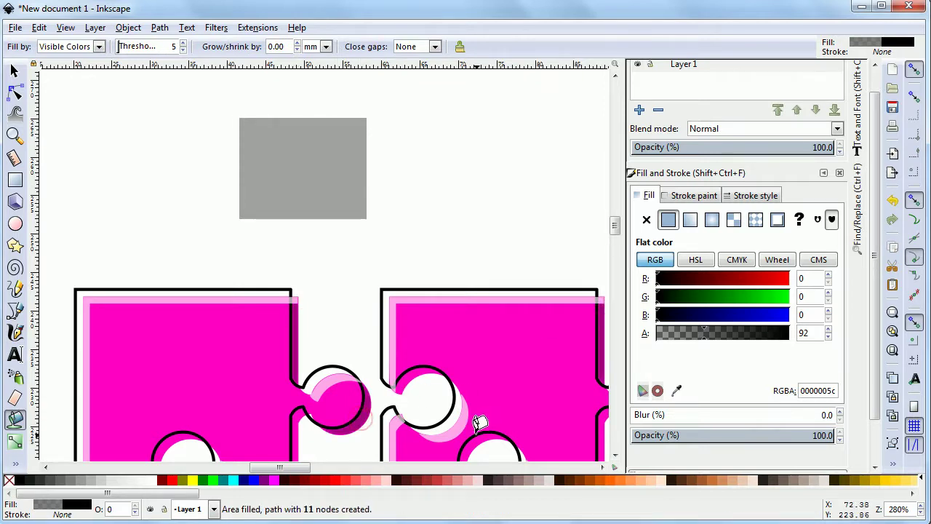
left_click(415, 368)
left_click_drag(615, 224, 615, 241)
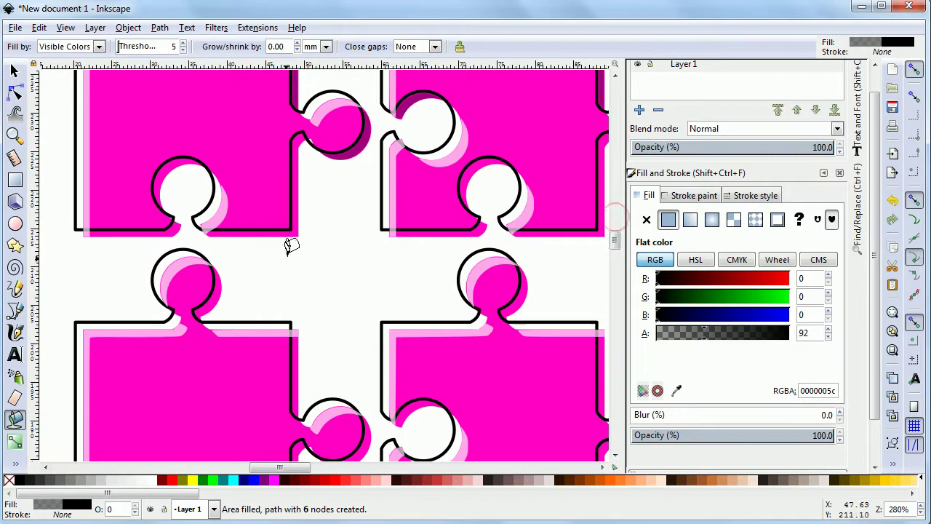
left_click(259, 232)
left_click(157, 207)
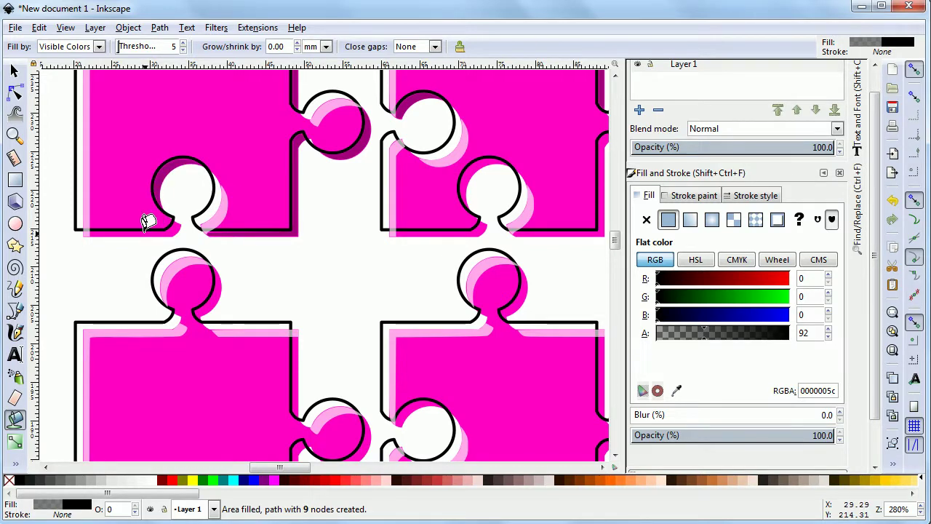
left_click(146, 222)
left_click(542, 228)
left_click(452, 230)
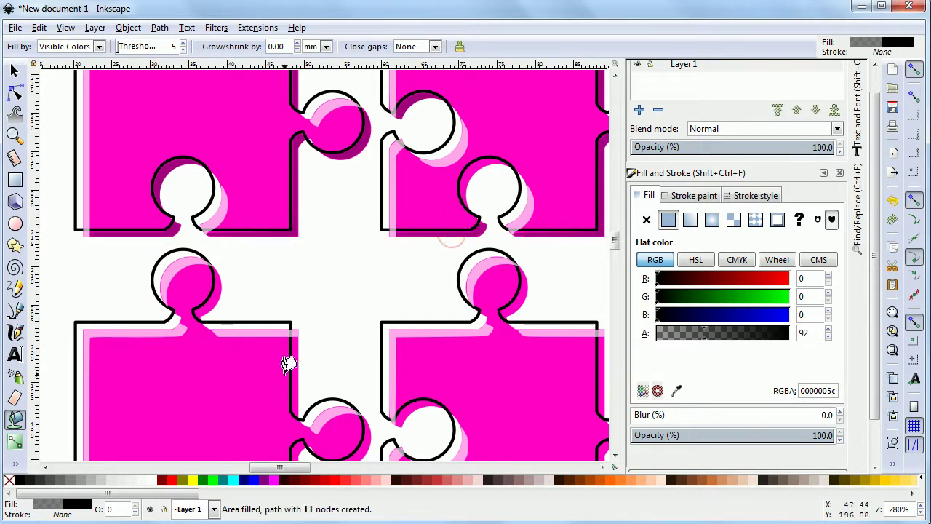
left_click_drag(286, 473, 328, 473)
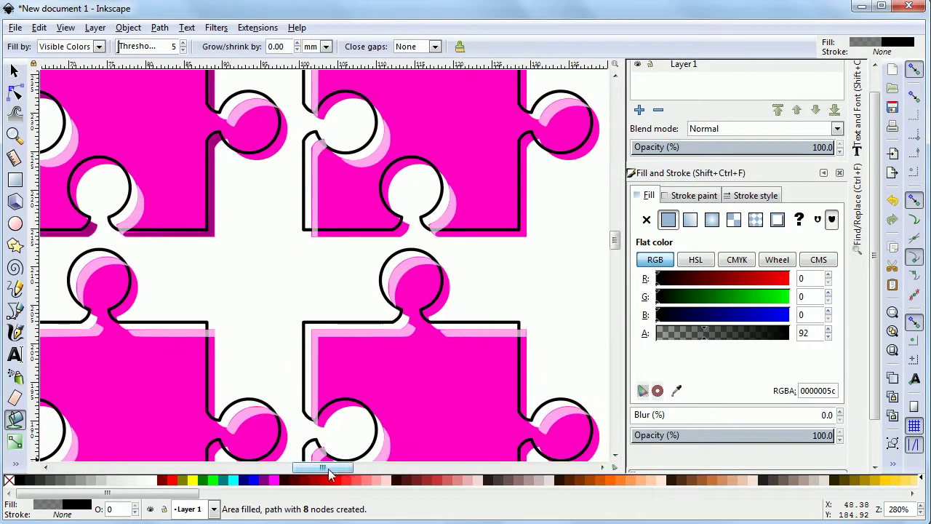
left_click(520, 221)
left_click(571, 123)
- Fill the bottom, right-edge, notch and knob shadows on the next group of pieces
scroll(616, 225, "up", 7)
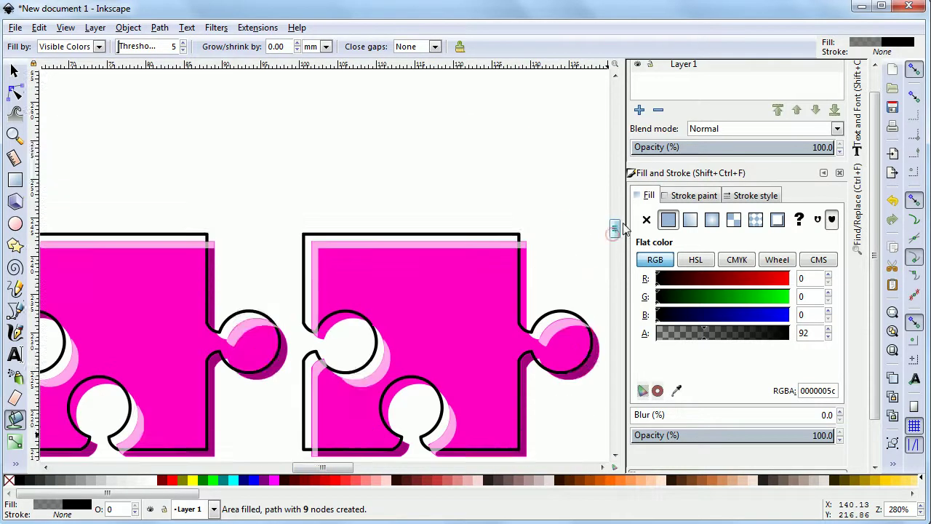
scroll(297, 384, "right", 4)
left_click(355, 399)
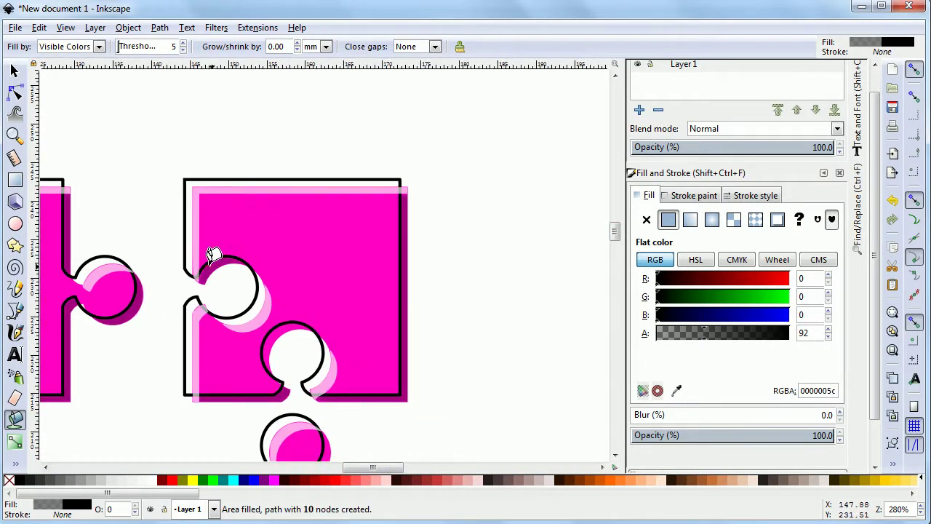
scroll(211, 255, "down", 3)
left_click(286, 244)
left_click(207, 193)
left_click(131, 215)
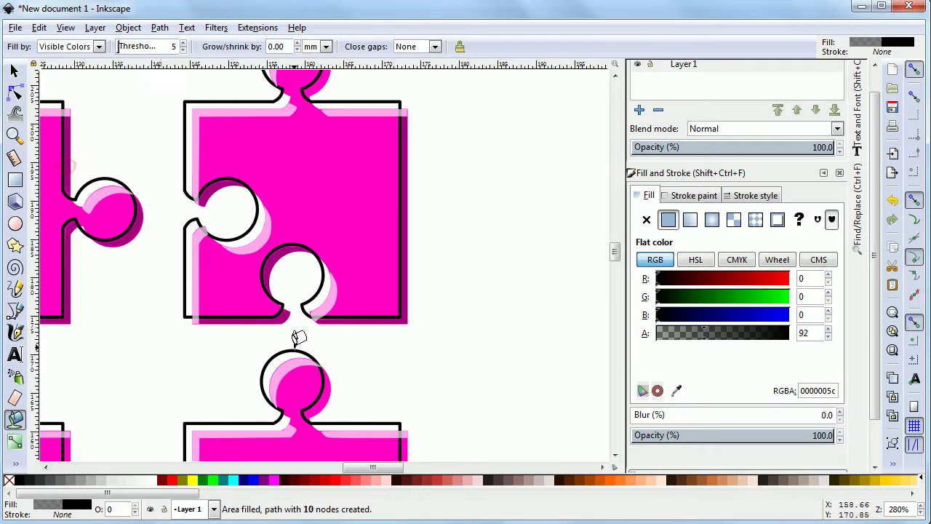
scroll(298, 337, "left", 3)
left_click(315, 284)
left_click(240, 215)
left_click(183, 152)
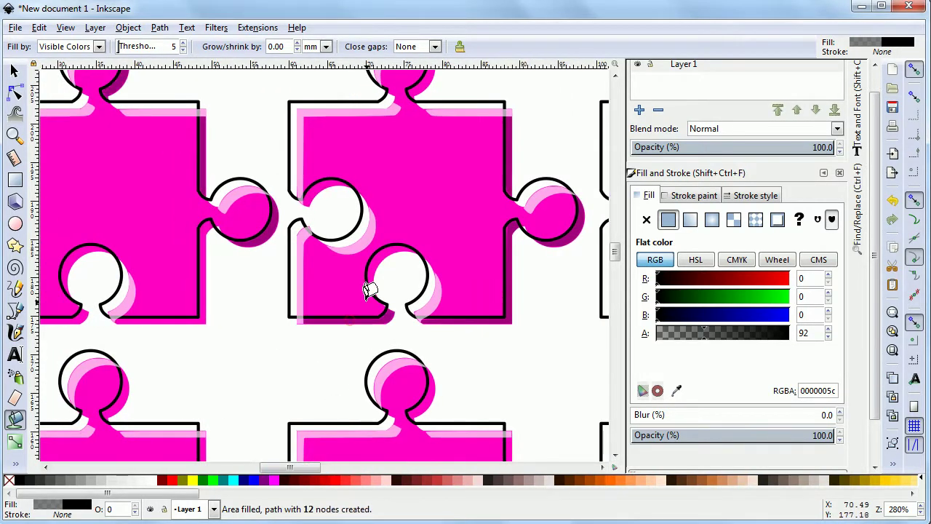
left_click(201, 247)
scroll(615, 266, "left", 5)
scroll(615, 267, "up", 1)
left_click(244, 327)
left_click(430, 275)
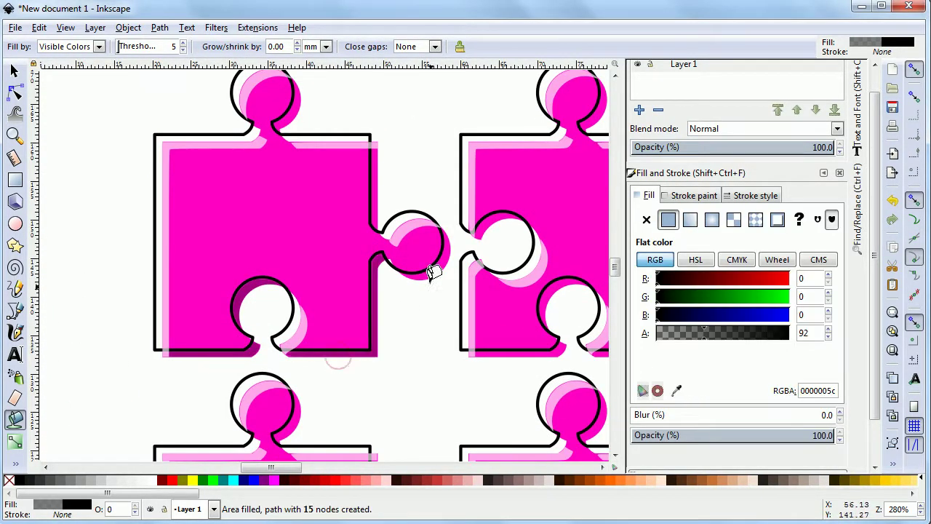
left_click(493, 343)
left_click(312, 445)
scroll(395, 258, "right", 2)
left_click(395, 258)
- Fill the edge strip, notch and knob shadows on the lower pieces
scroll(388, 371, "down", 2)
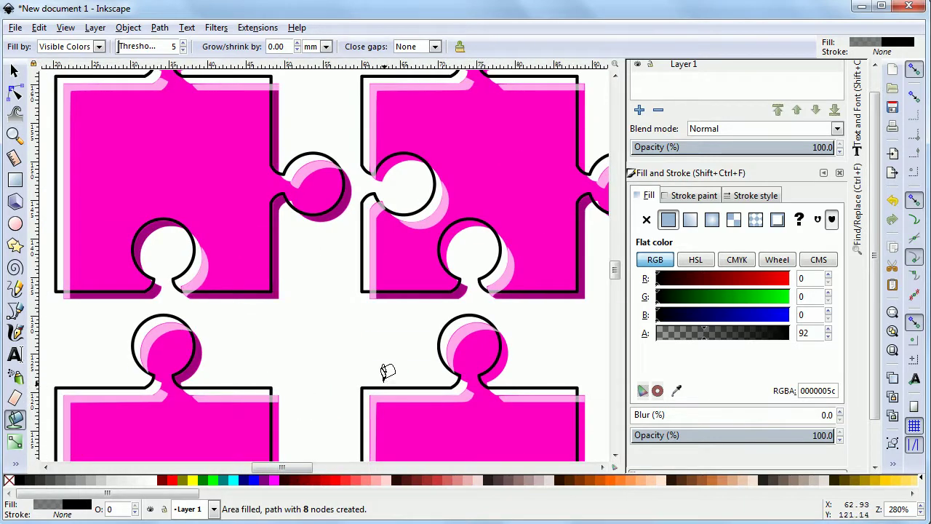
scroll(385, 371, "down", 7)
left_click(203, 91)
scroll(204, 91, "left", 3)
left_click(204, 229)
left_click(306, 109)
left_click(378, 356)
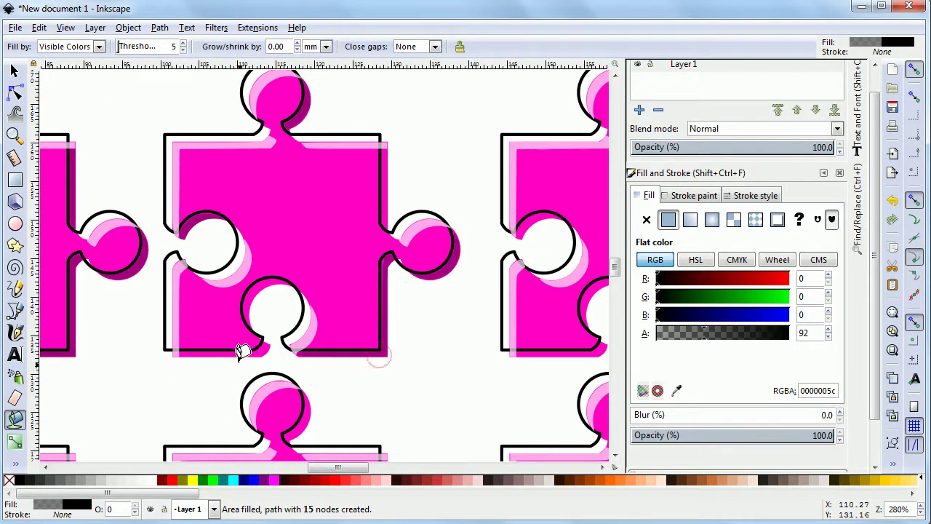
left_click(240, 352)
scroll(338, 467, "right", 3)
left_click(175, 419)
left_click(446, 342)
left_click(399, 211)
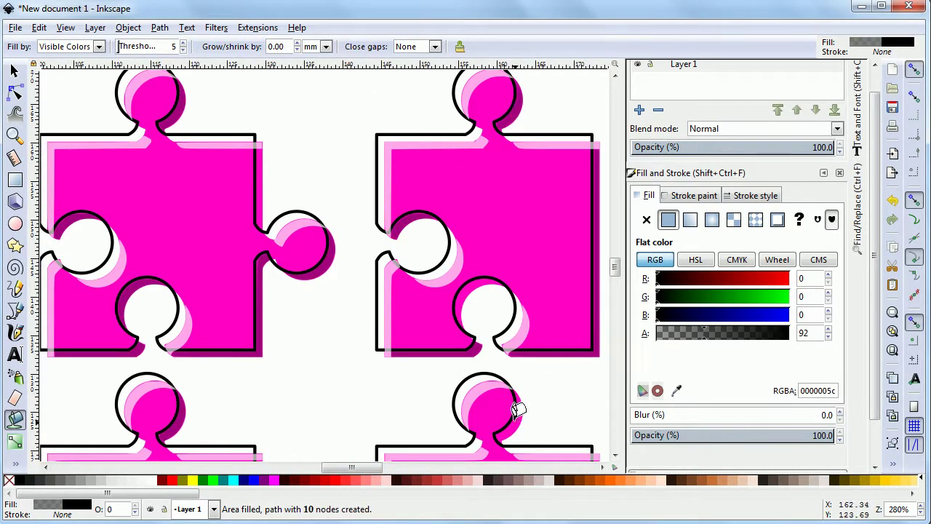
scroll(515, 410, "up", 2)
scroll(167, 264, "left", 2)
left_click(167, 264)
scroll(322, 473, "left", 2)
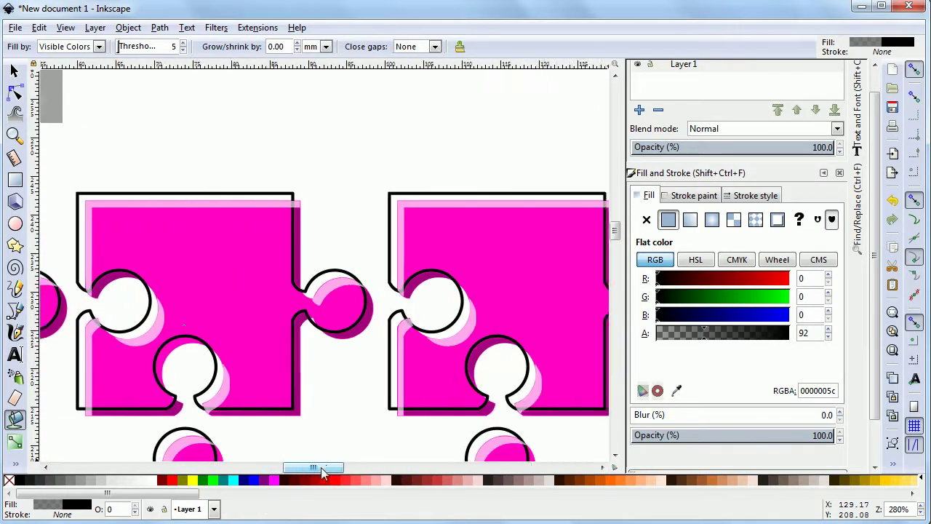
scroll(322, 473, "right", 3)
scroll(322, 328, "down", 3)
left_click(218, 331)
left_click(416, 353)
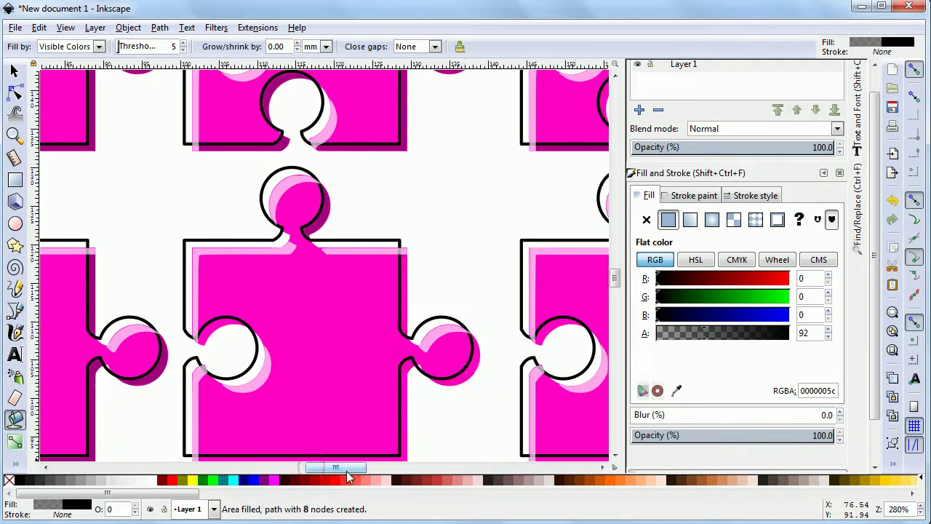
left_click(357, 410)
- Fill the remaining knob shadows, then select the black outline path over the pieces
scroll(357, 409, "right", 3)
left_click(428, 308)
scroll(480, 332, "right", 3)
left_click(480, 333)
scroll(386, 445, "down", 4)
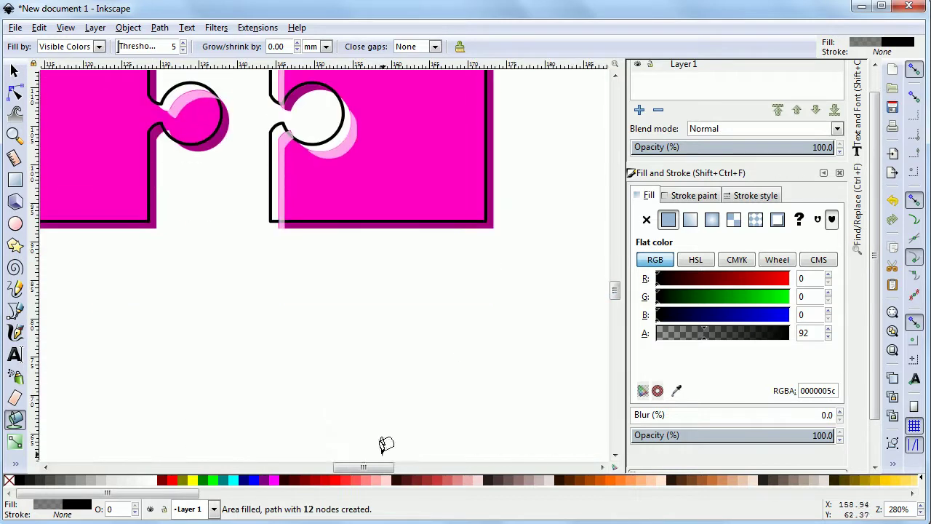
scroll(385, 445, "right", 3)
scroll(386, 446, "down", 4)
scroll(504, 179, "down", 2)
left_click_drag(614, 289, 613, 269)
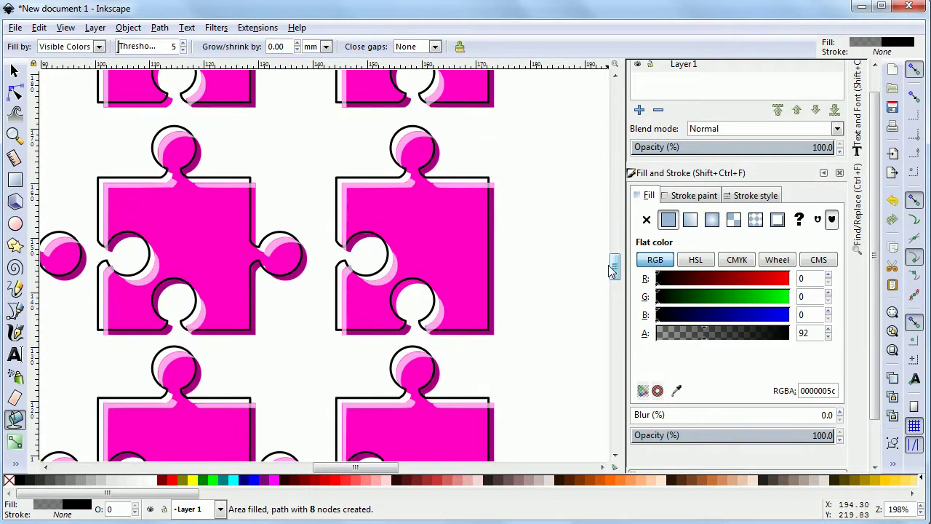
left_click(401, 269)
left_click_drag(380, 467, 316, 465)
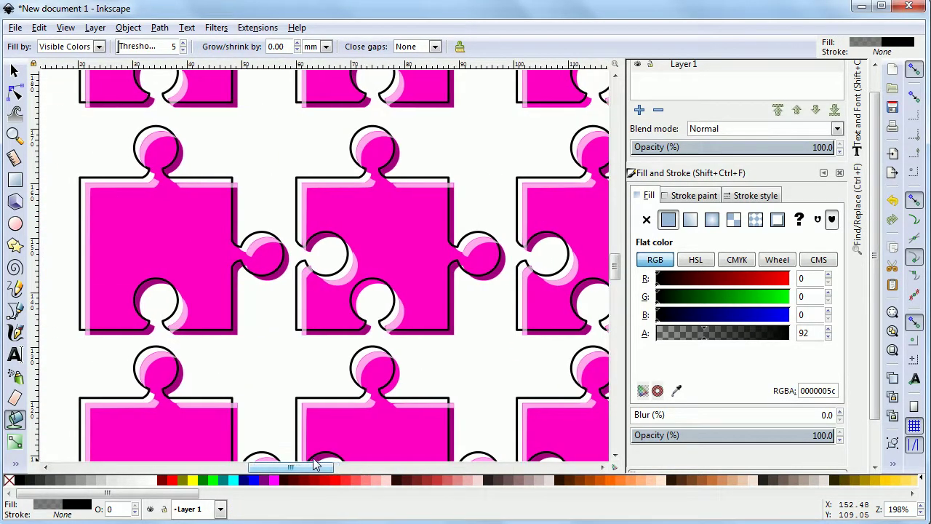
scroll(598, 273, "down", 4)
left_click(395, 245)
mouse_move(291, 467)
left_mouse_down()
mouse_move(393, 472)
mouse_move(374, 470)
left_mouse_up()
scroll(323, 440, "up", 3)
scroll(322, 441, "up", 2)
left_click(13, 70)
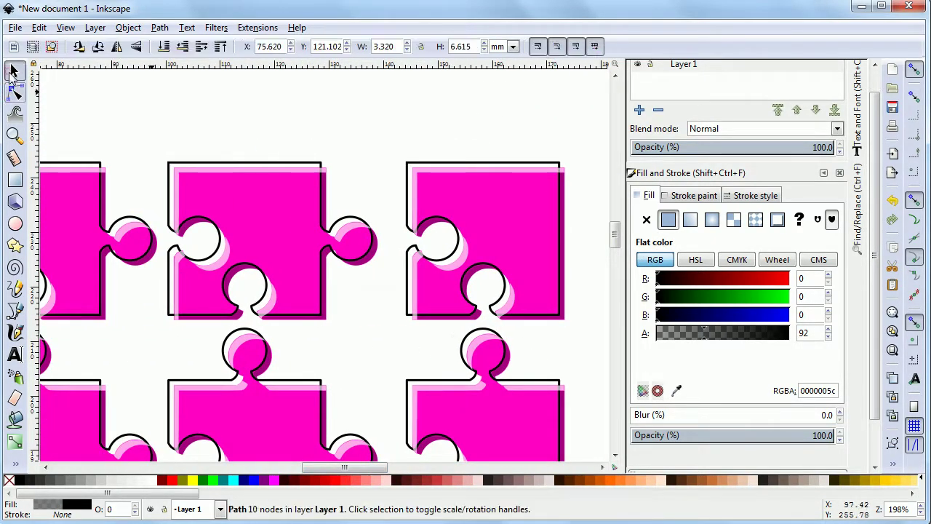
left_click(268, 160)
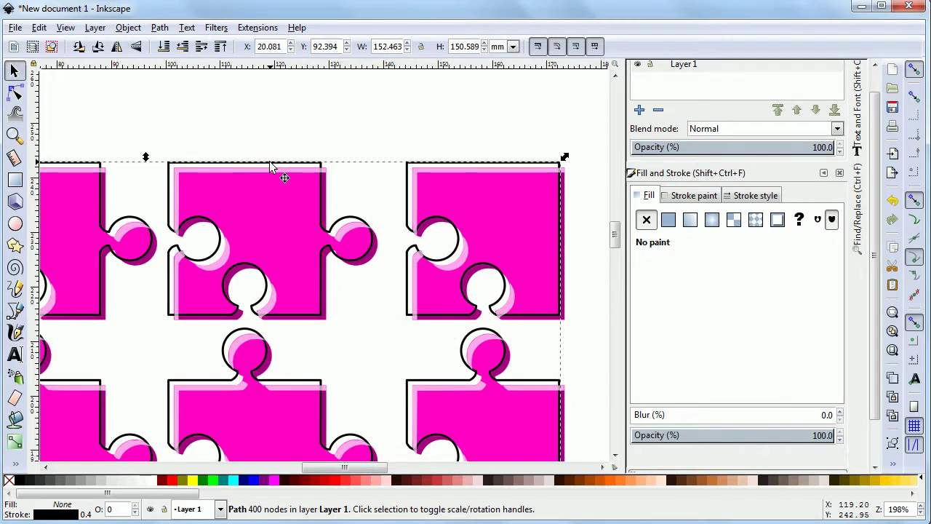
- Cut away the black outline path and delete the translucent grey rectangle via its context menu
key("ctrl+x")
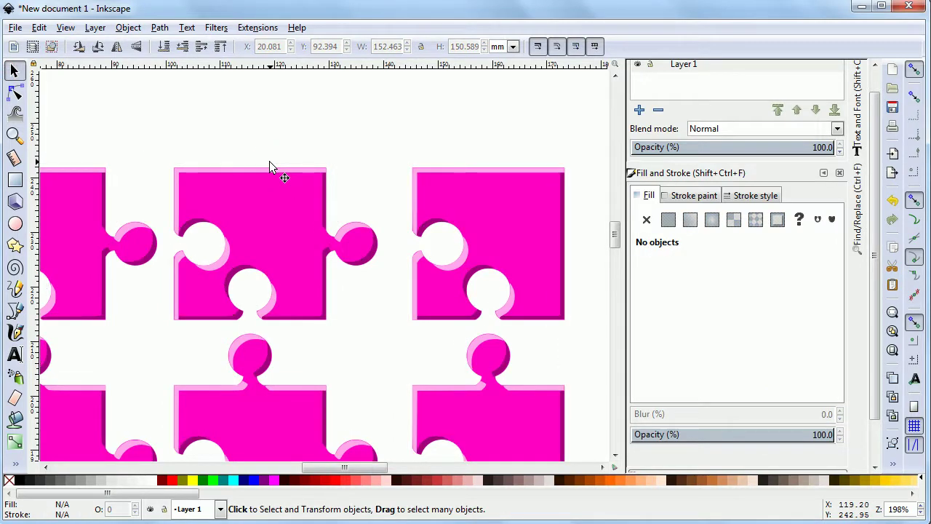
key("minus")
key("minus")
key("minus")
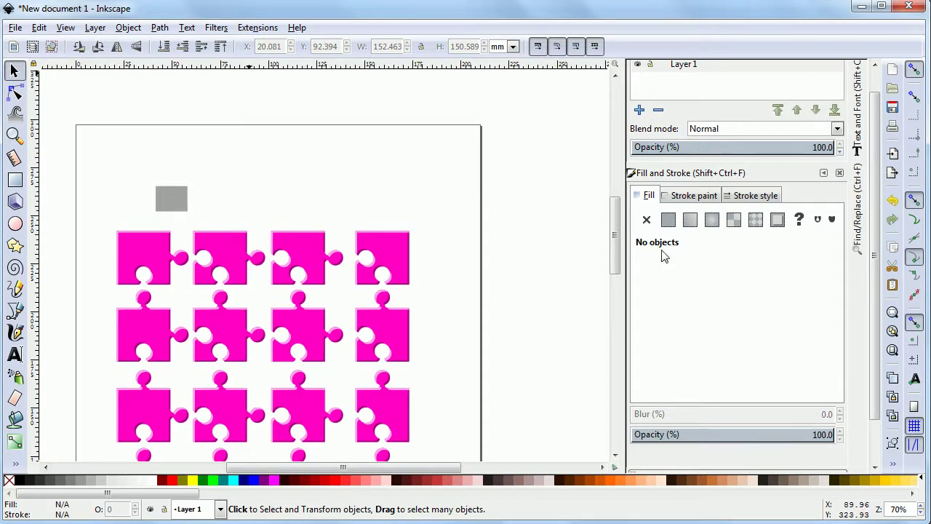
mouse_move(615, 244)
left_mouse_down()
mouse_move(615, 267)
mouse_move(644, 264)
left_mouse_up()
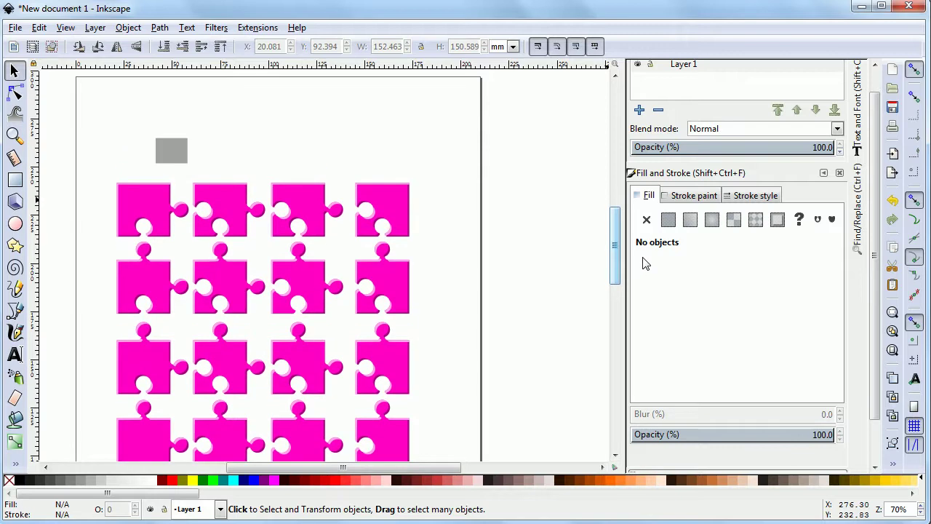
left_click(168, 148)
right_click(169, 147)
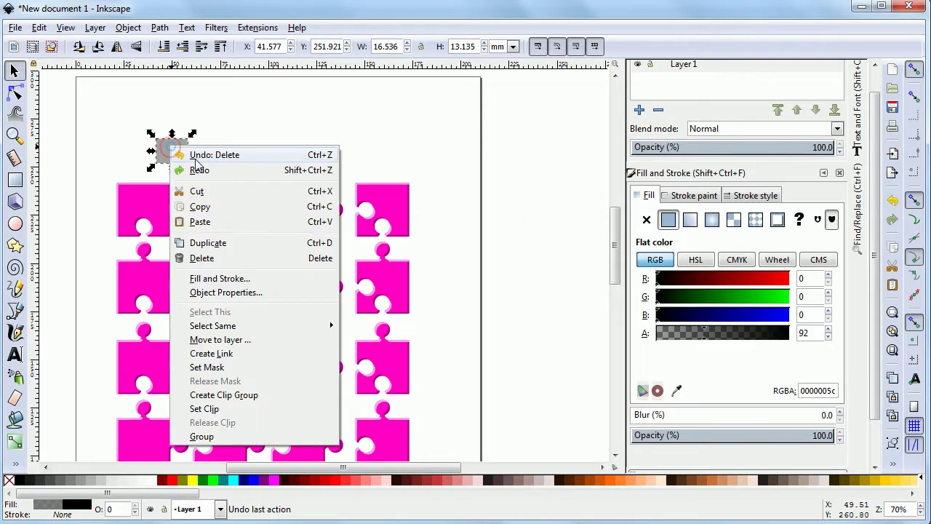
left_click(206, 256)
key("plus")
left_click_drag(337, 468, 351, 469)
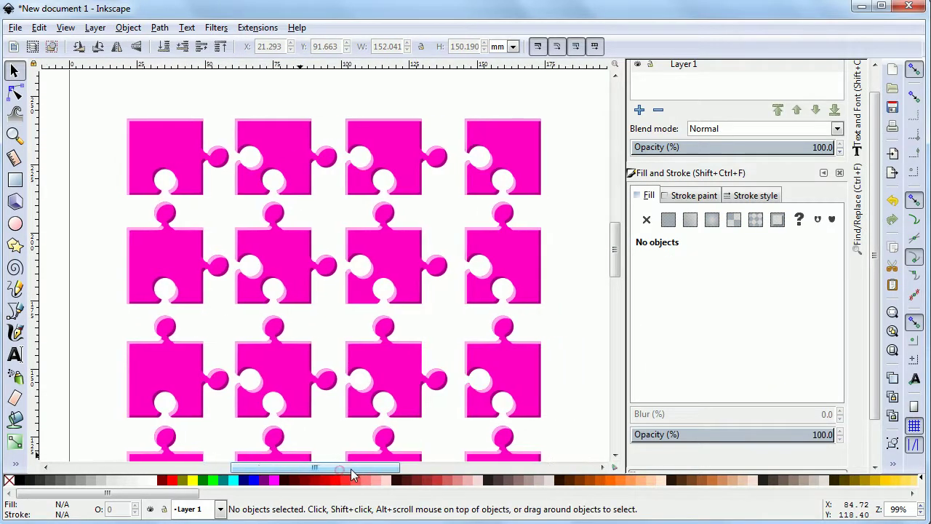
- Select everything except the small top-left object and give the 176 piece paths a 0.5 blur
key("ctrl+a")
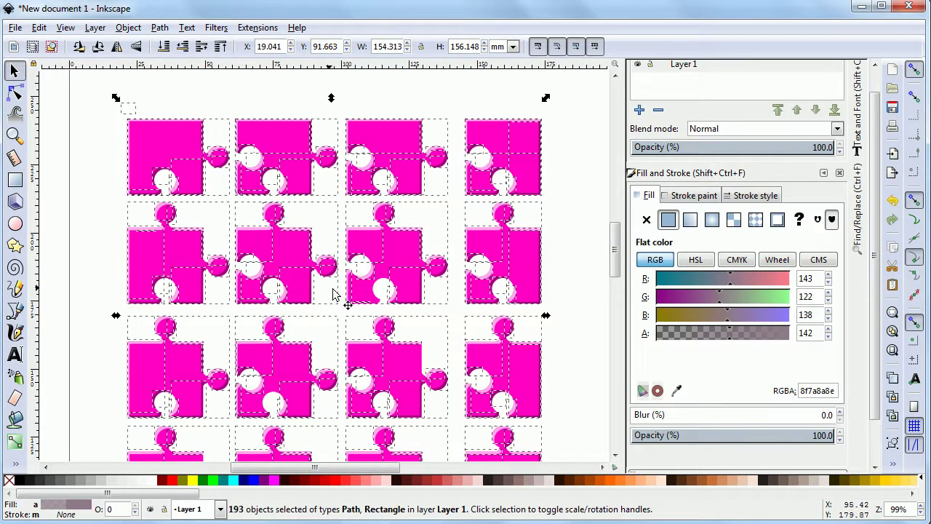
left_click(132, 110, "shift")
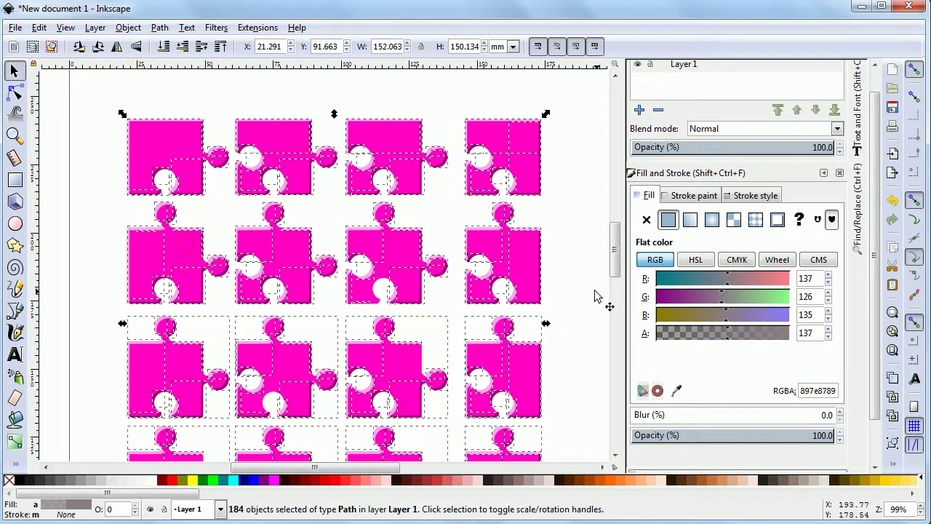
scroll(615, 262, "down", 4)
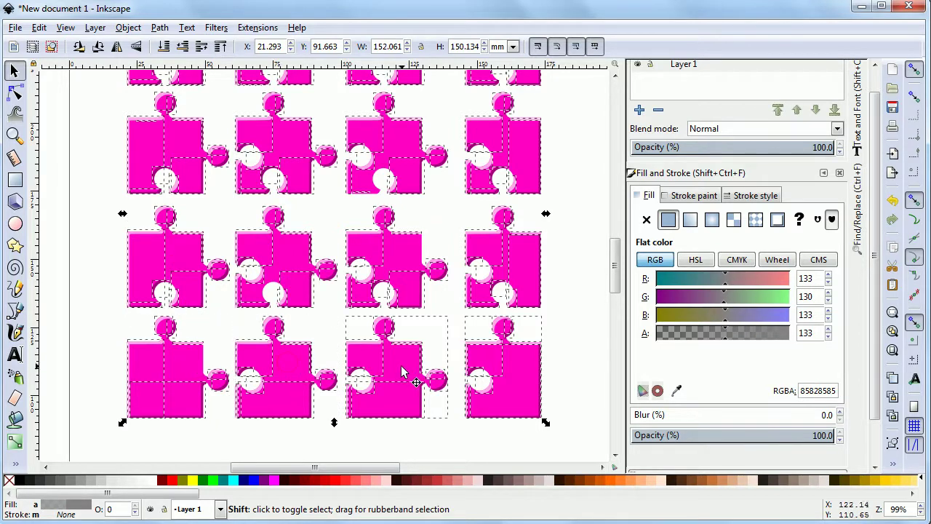
scroll(615, 276, "up", 2, "ctrl")
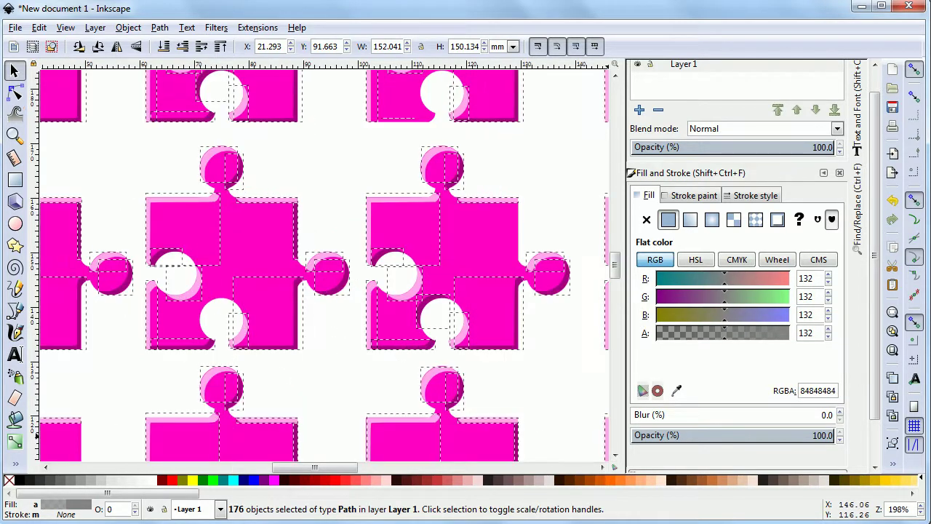
left_click(840, 411)
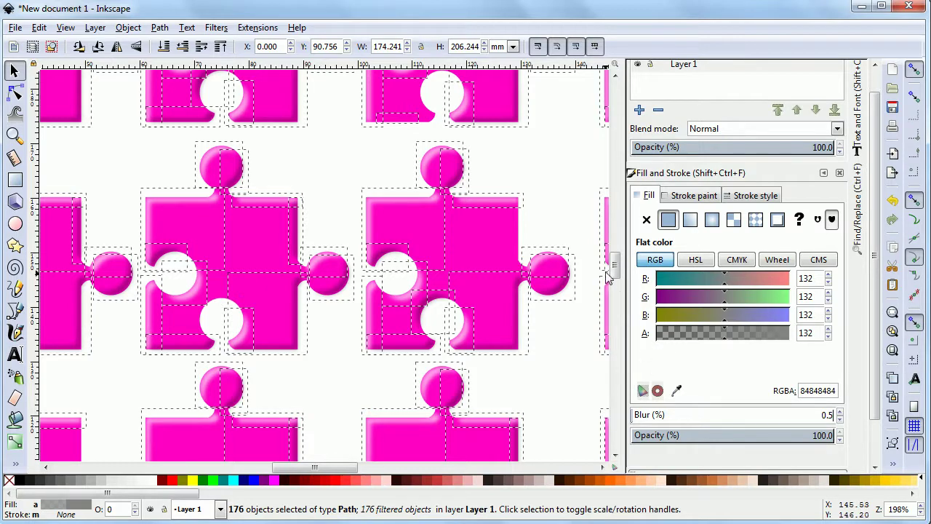
left_click_drag(613, 268, 643, 239)
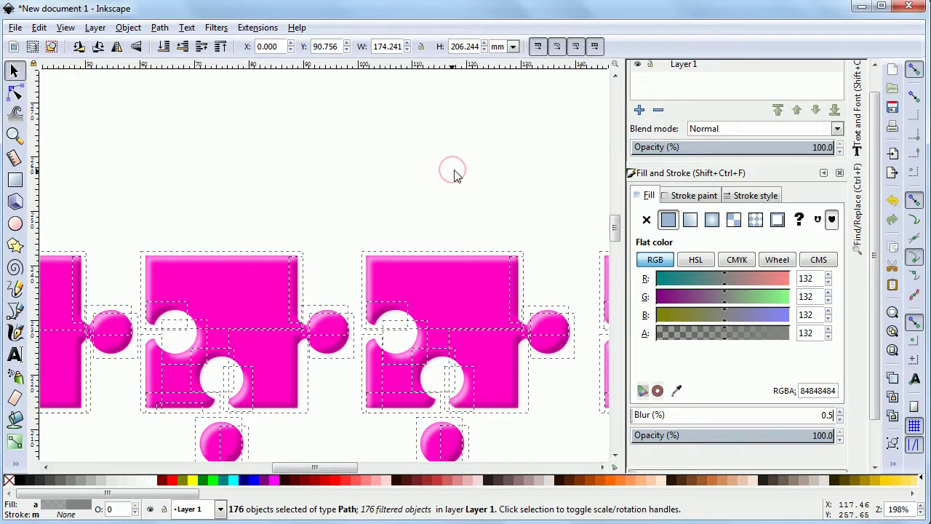
key("Escape")
key("minus")
key("minus")
key("minus")
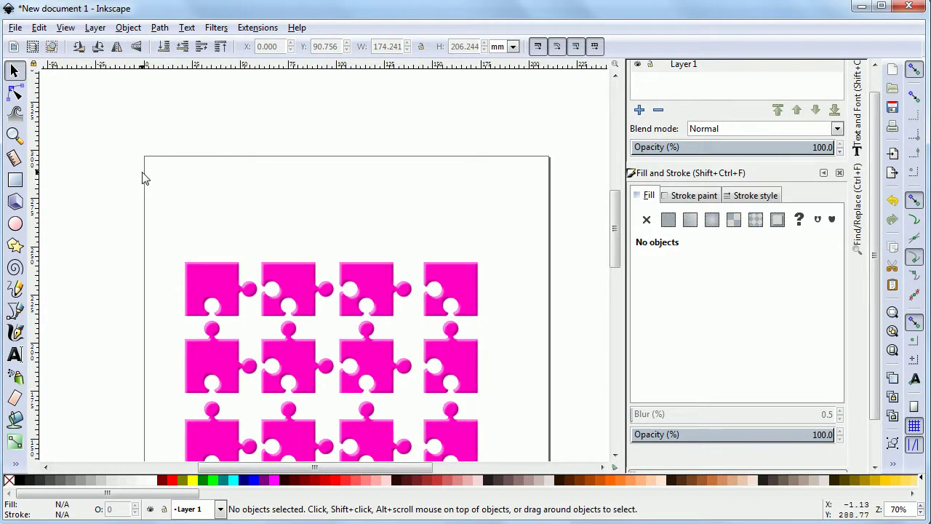
- Group all the paths of the top-left puzzle piece into one object
left_click_drag(143, 176, 261, 328)
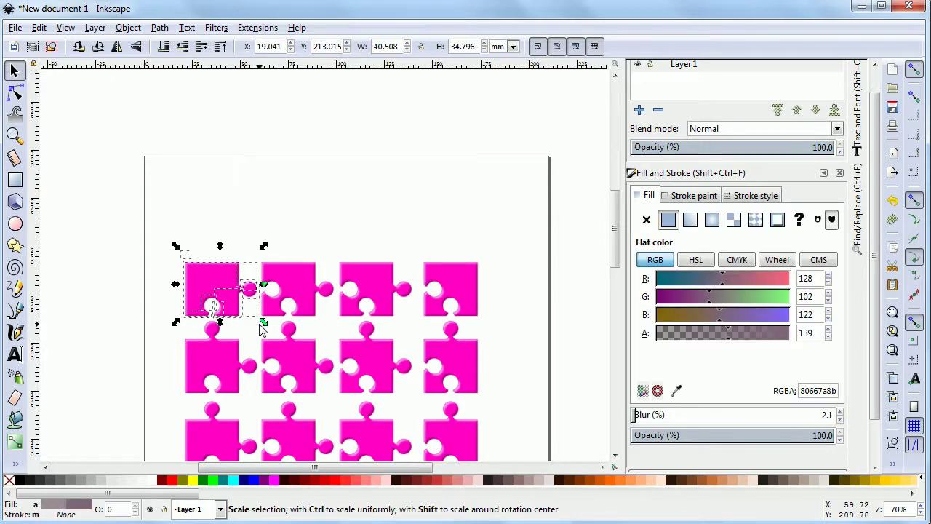
key("plus")
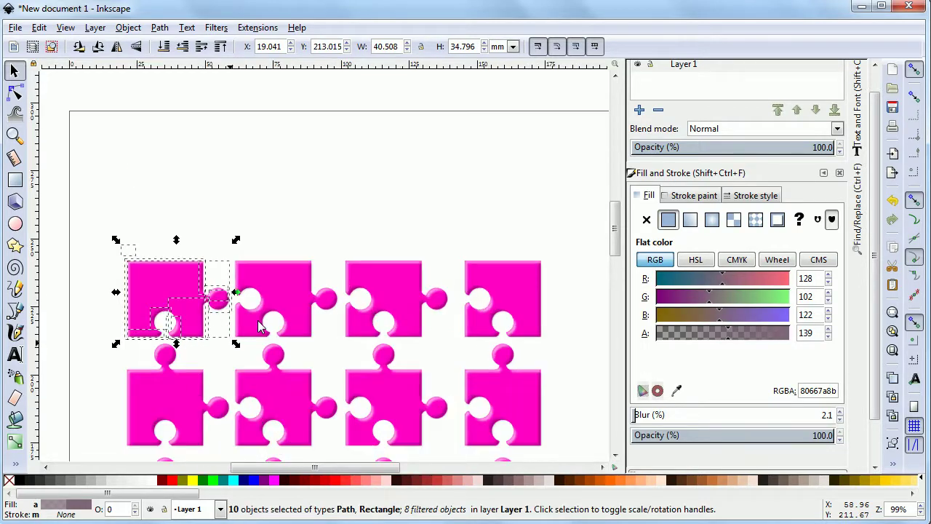
key("plus")
key("shift")
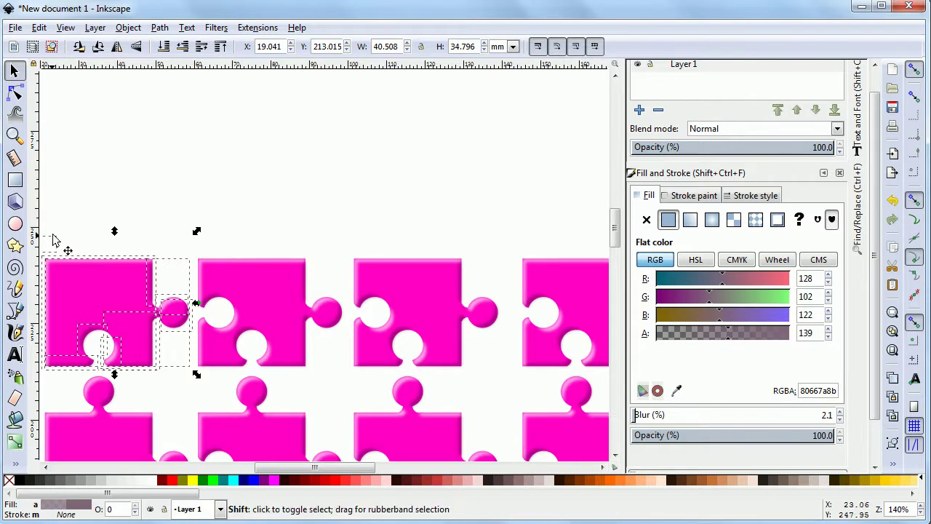
left_click(52, 240, "shift")
left_click(118, 288, "shift")
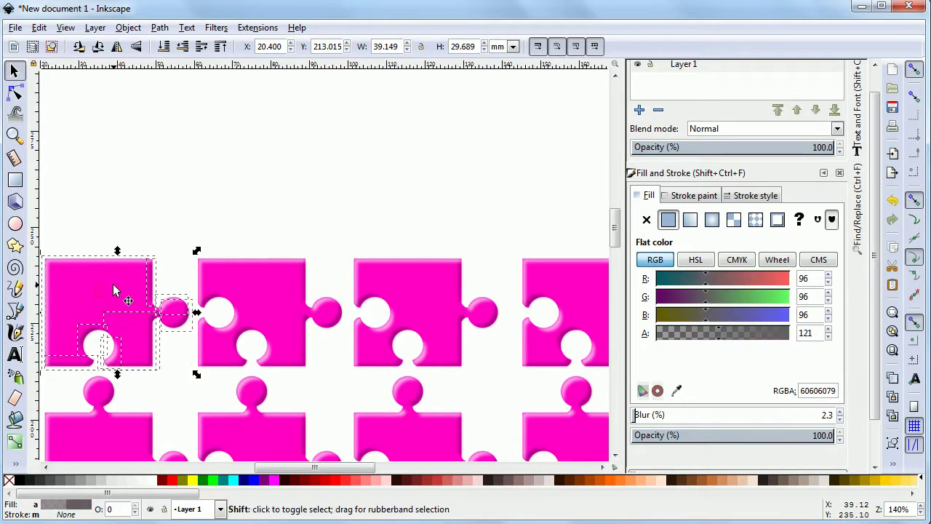
key("ctrl+g")
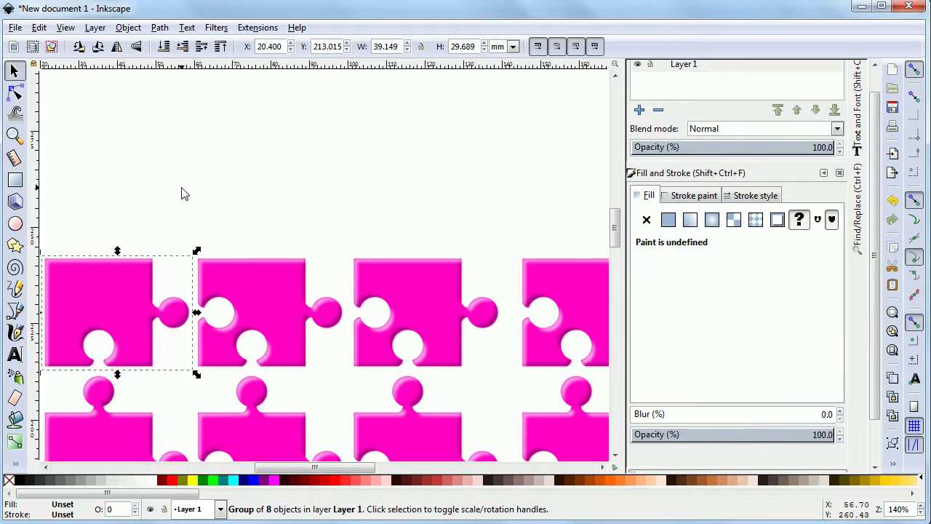
- Group the second piece and slide it left until it snaps against the first
left_click_drag(182, 188, 349, 381)
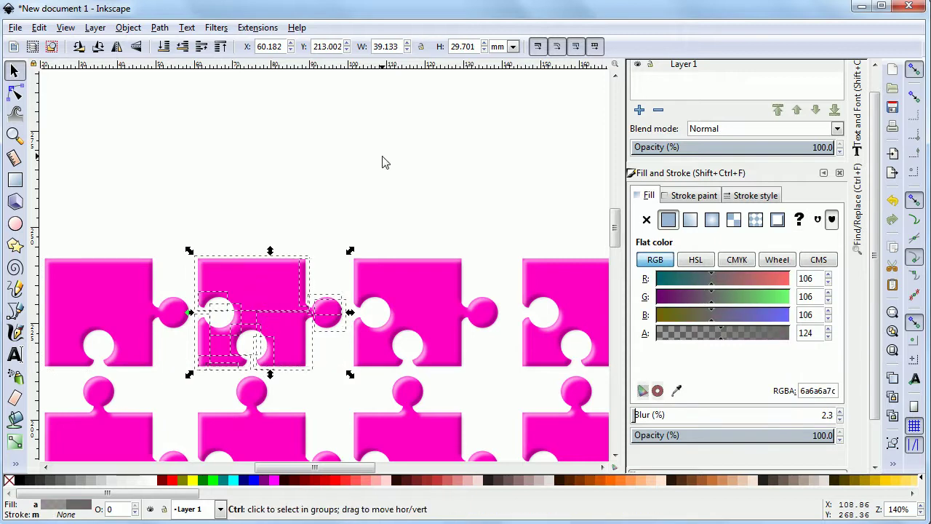
key("ctrl+g")
left_click_drag(364, 191, 219, 342)
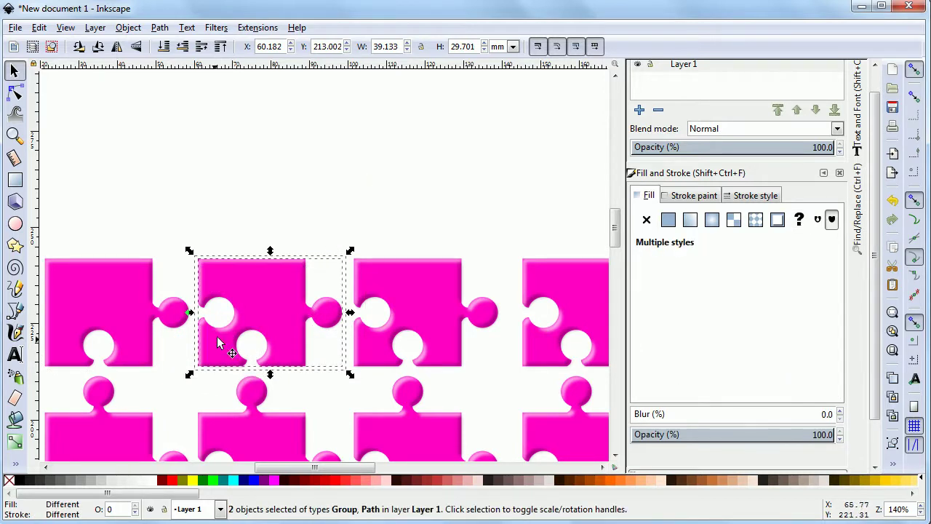
left_click_drag(286, 288, 238, 288)
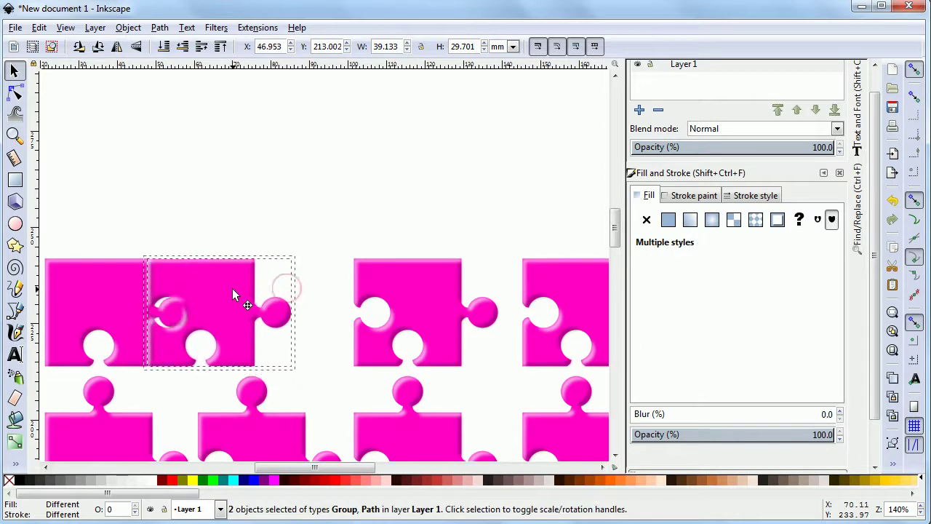
left_click(293, 219)
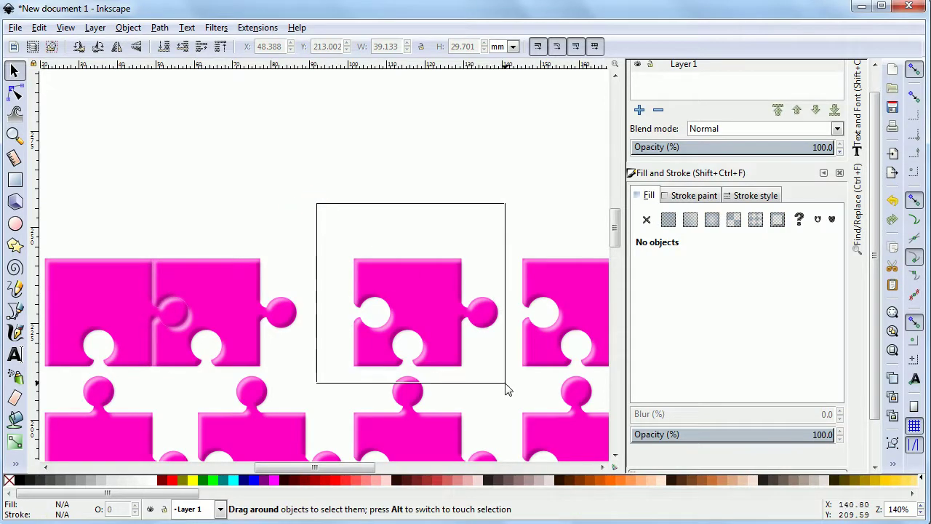
- Group the third and right-hand pieces and slide each left to interlock with the row
left_click_drag(316, 201, 505, 386)
left_click(426, 300)
left_click_drag(308, 187, 528, 396)
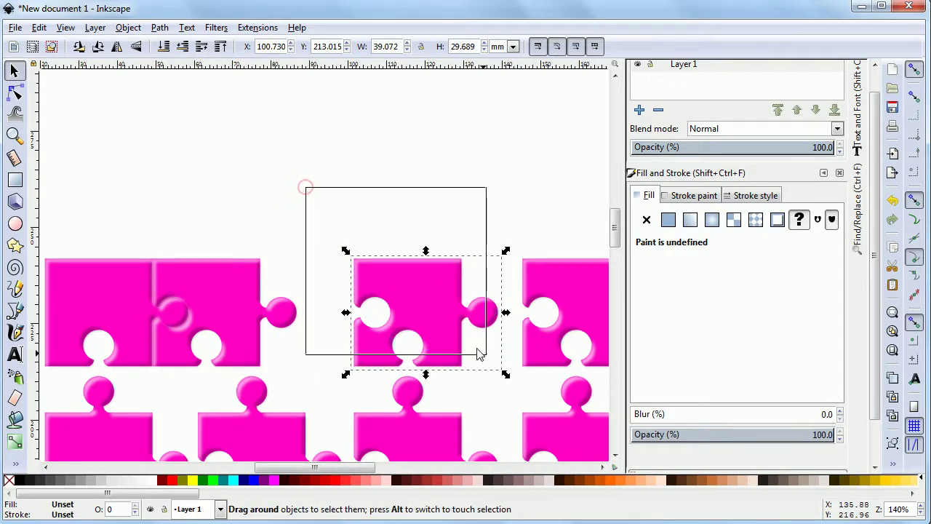
mouse_move(432, 322)
left_mouse_down()
mouse_move(386, 310)
mouse_move(337, 317)
left_mouse_up()
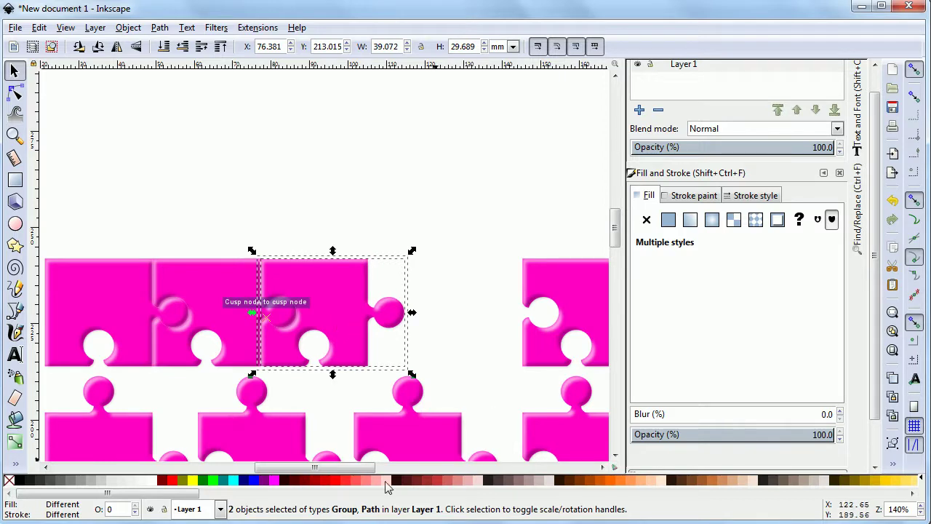
scroll(385, 243, "right", 2)
scroll(385, 242, "right", 2)
left_click_drag(379, 218, 528, 374)
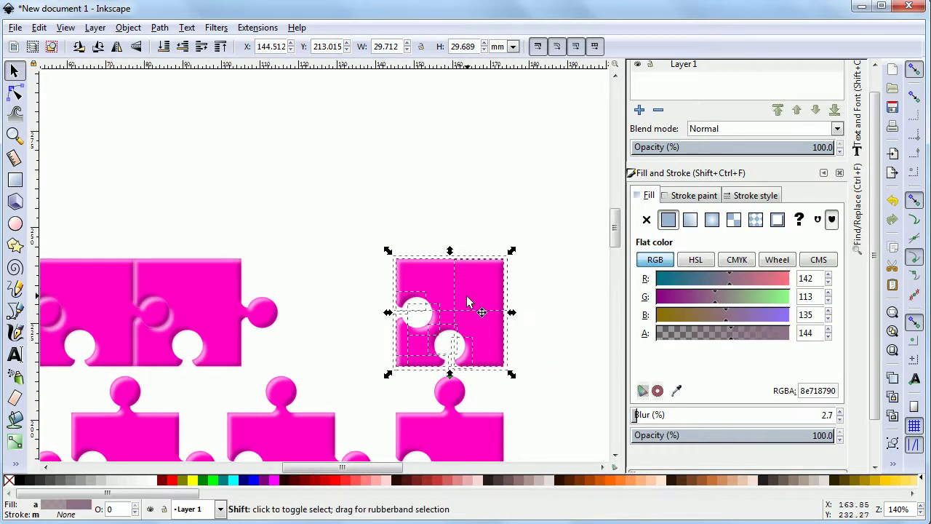
key("ctrl+g")
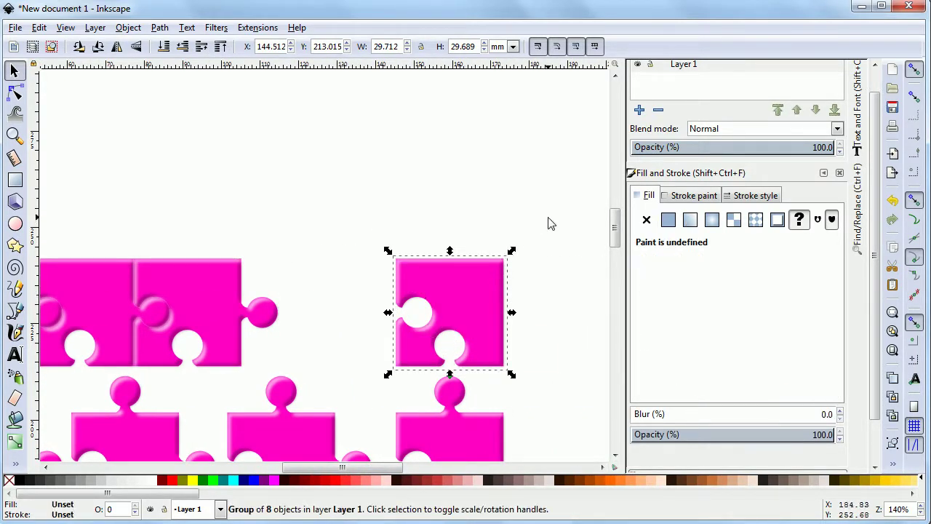
left_click_drag(551, 219, 371, 389)
left_click_drag(465, 289, 311, 294)
- Group the lower-left piece's paths and move it up under the top row
left_click(422, 262)
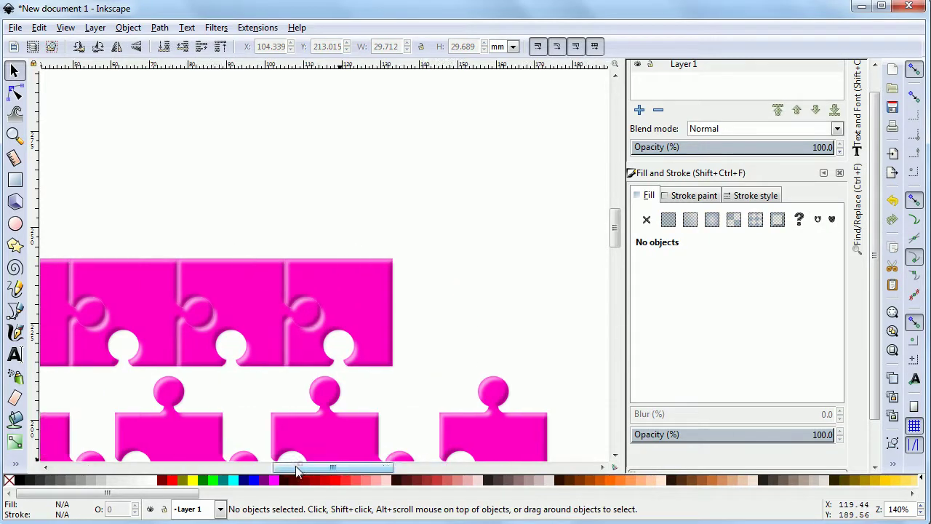
scroll(291, 262, "left", 5)
scroll(100, 256, "down", 3)
left_click_drag(95, 236, 290, 422)
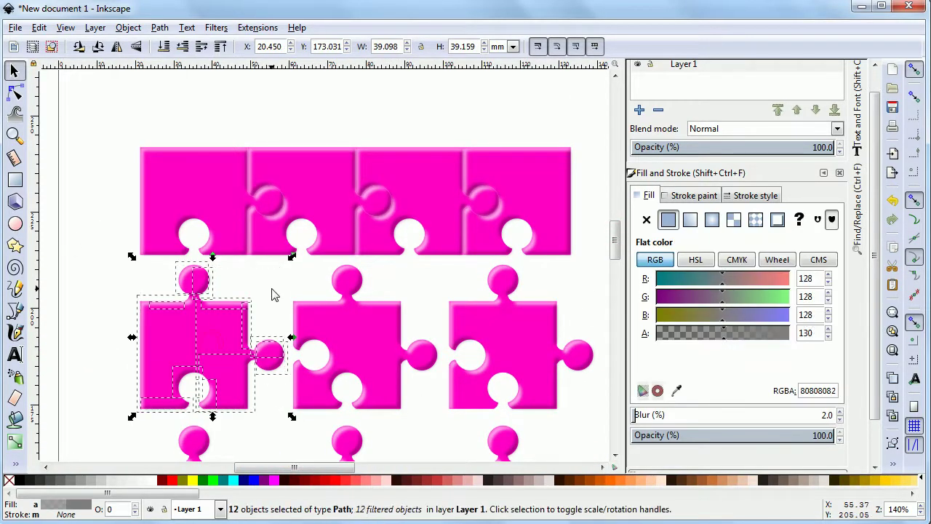
key("ctrl+g")
left_click_drag(118, 245, 292, 423)
left_click_drag(211, 376, 211, 330)
- Group the middle piece and move it into the second row
left_click_drag(268, 422, 432, 270)
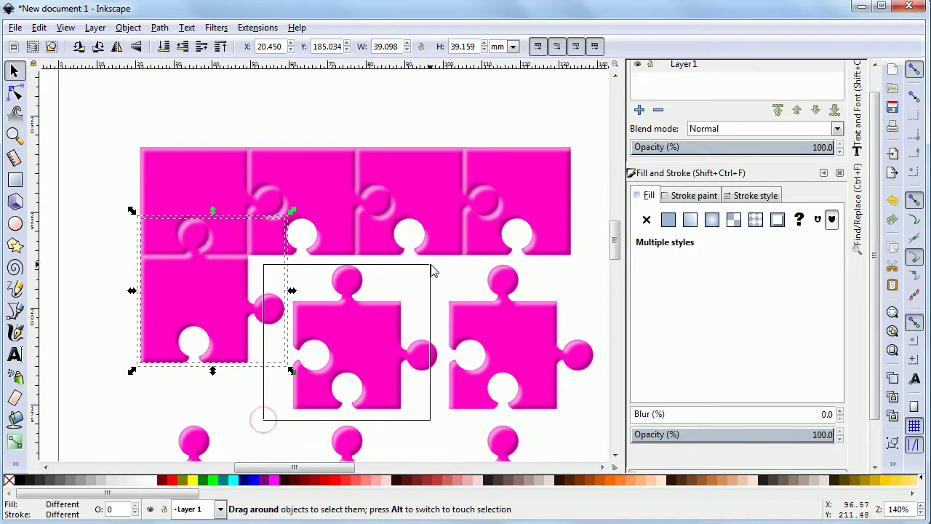
key("ctrl+g")
left_click_drag(262, 436, 463, 248)
left_click_drag(371, 339, 327, 293)
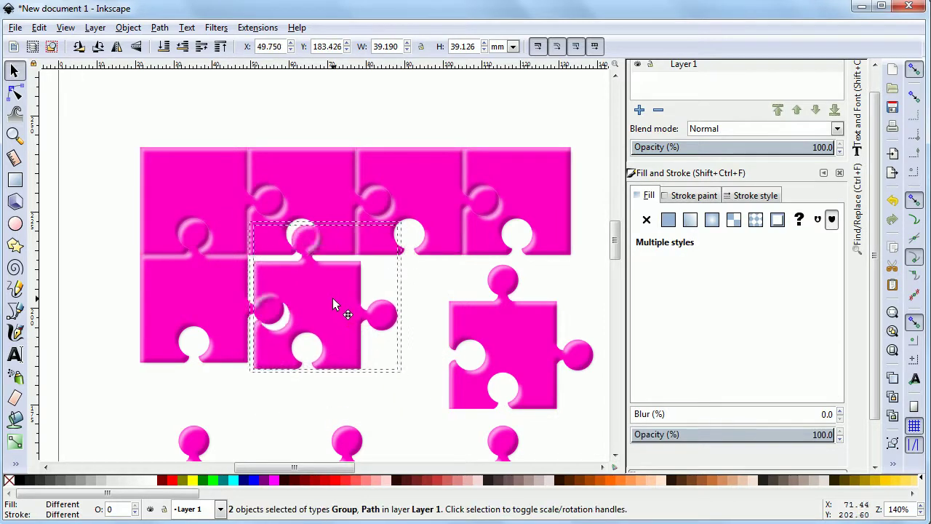
left_click_drag(422, 421, 593, 267)
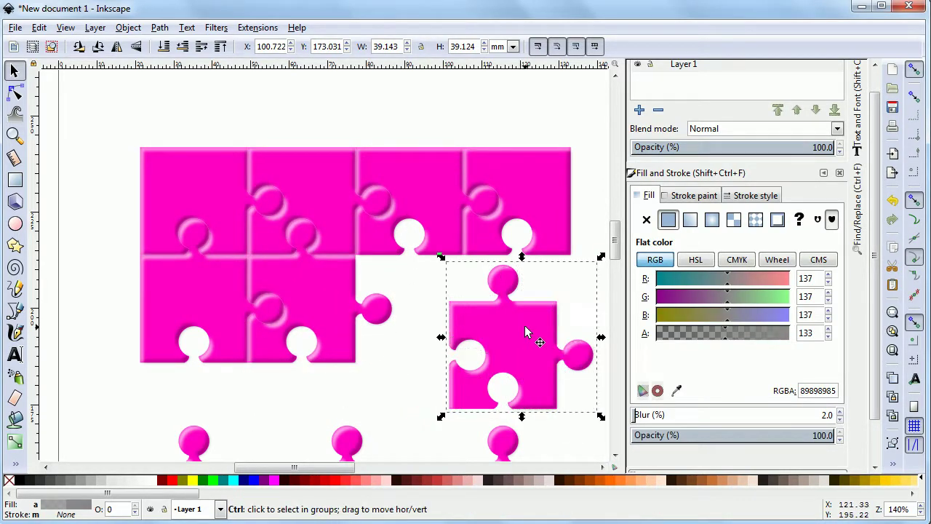
- Group the right piece and move it into the second-row gap
key("ctrl+g")
left_click_drag(533, 340, 442, 291)
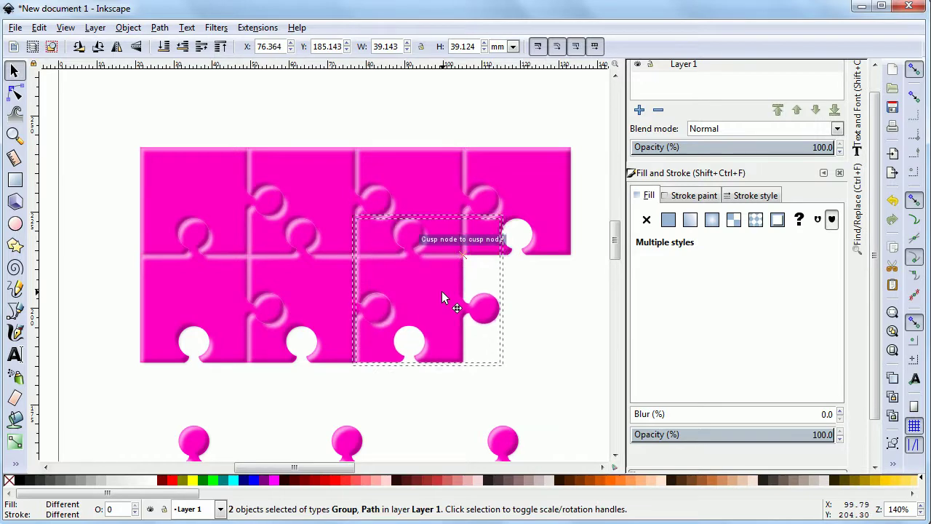
key("plus")
key("plus")
key("plus")
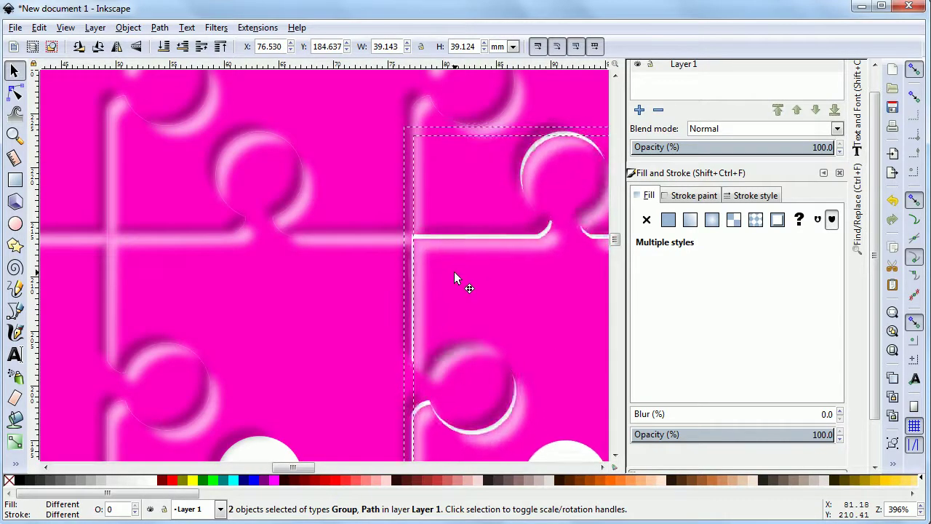
left_click(459, 395)
- Snap the remaining right-hand piece flush against its neighbours
scroll(459, 393, "down", 4)
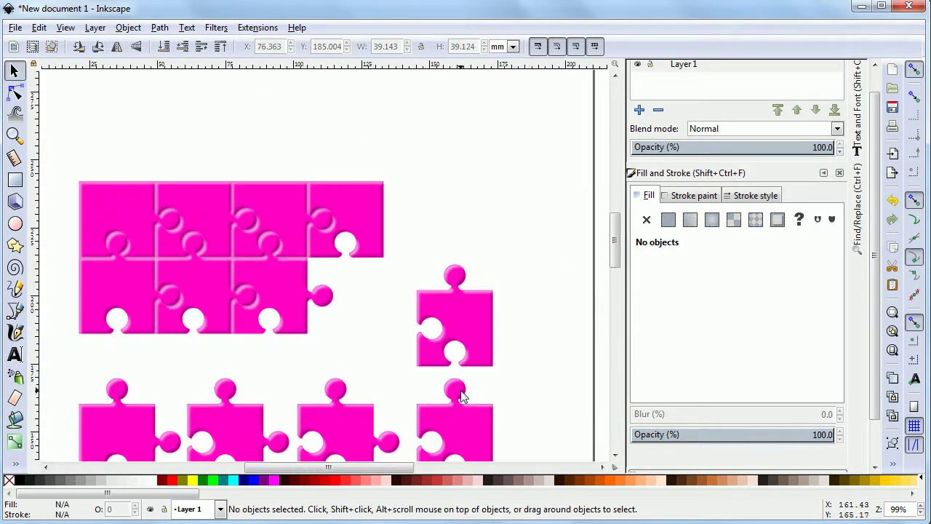
mouse_move(410, 367)
left_mouse_down()
mouse_move(542, 218)
mouse_move(415, 343)
mouse_move(346, 291)
left_mouse_up()
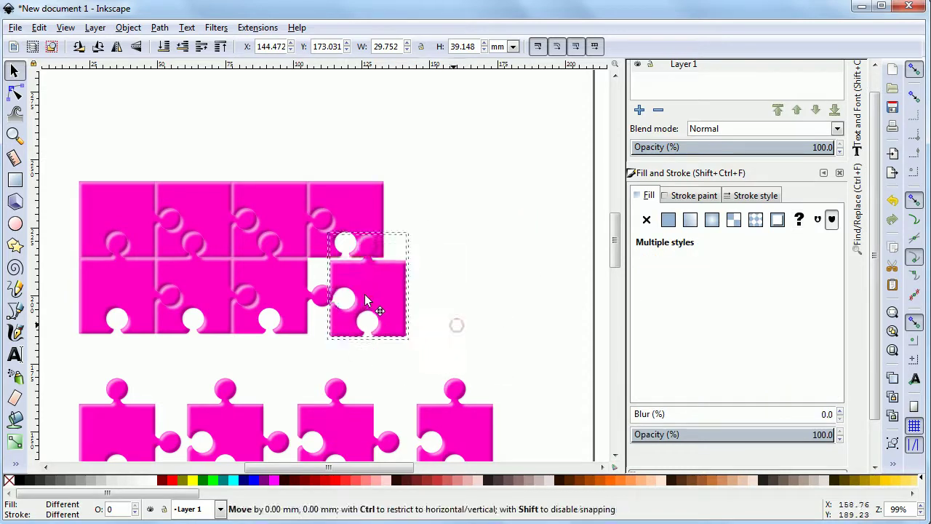
key("plus")
key("plus")
key("plus")
key("plus")
key("plus")
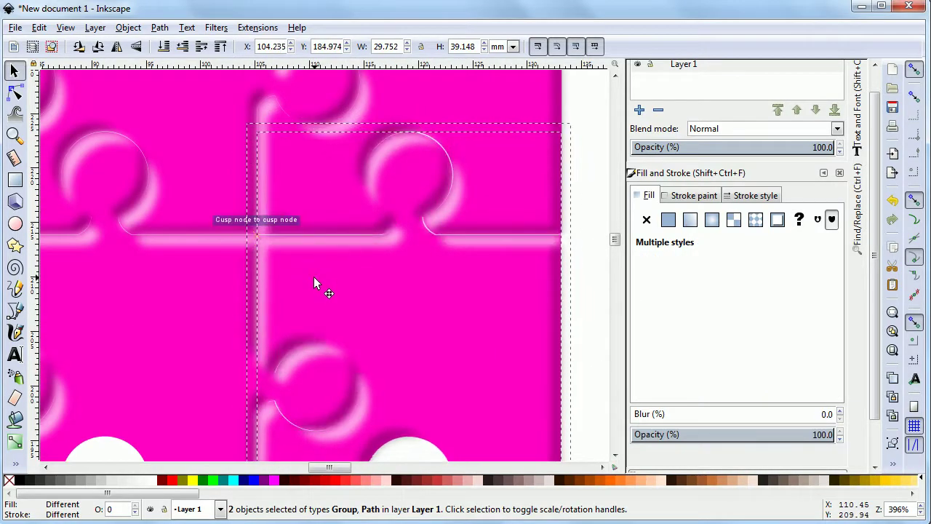
left_click_drag(492, 218, 332, 249)
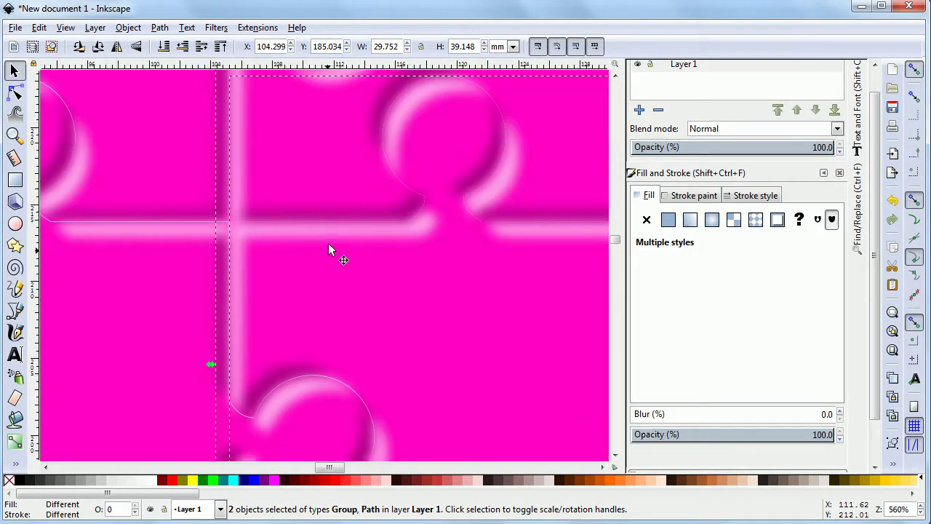
key("minus")
key("minus")
key("minus")
left_click(179, 386)
- Inspect the assembled puzzle and delete the selected row of loose pieces
left_click_drag(310, 474, 277, 468)
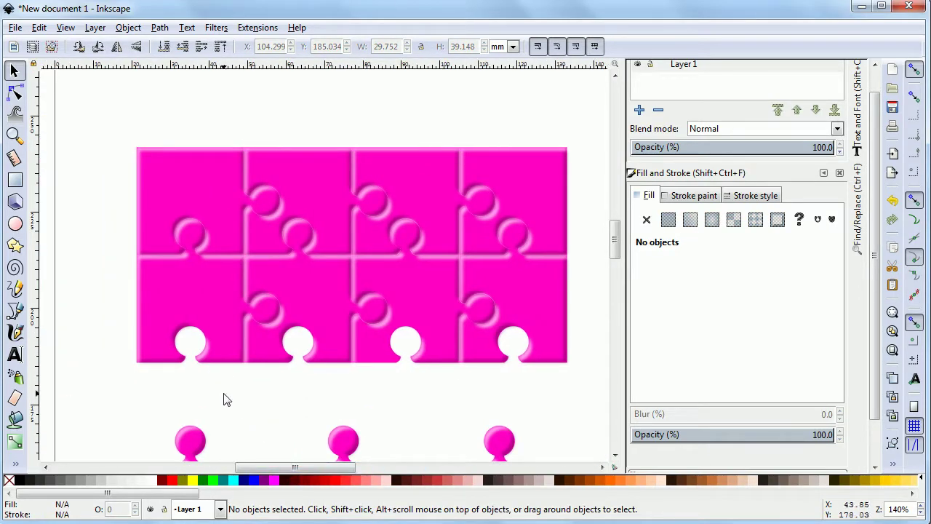
key("plus")
key("plus")
key("minus")
left_click_drag(614, 235, 614, 251)
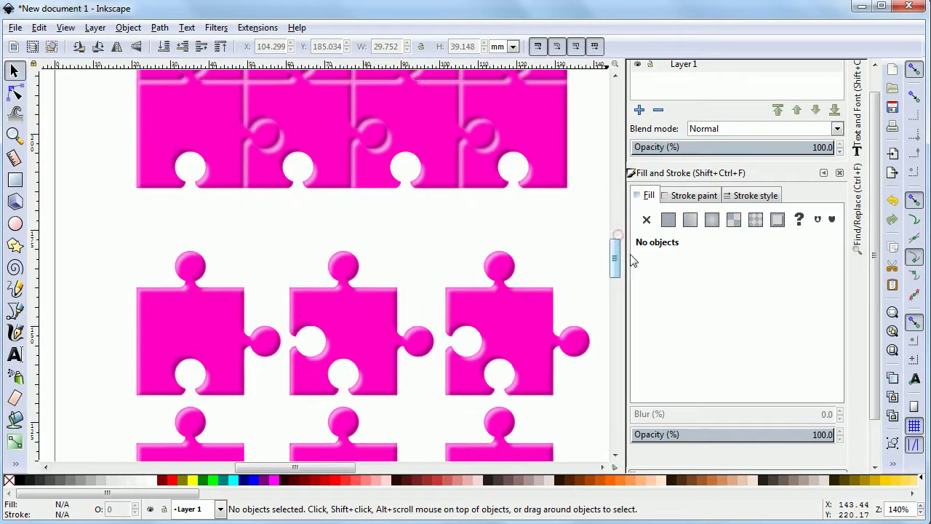
mouse_move(104, 232)
left_mouse_down()
mouse_move(505, 385)
mouse_move(604, 412)
left_mouse_up()
left_click(516, 131)
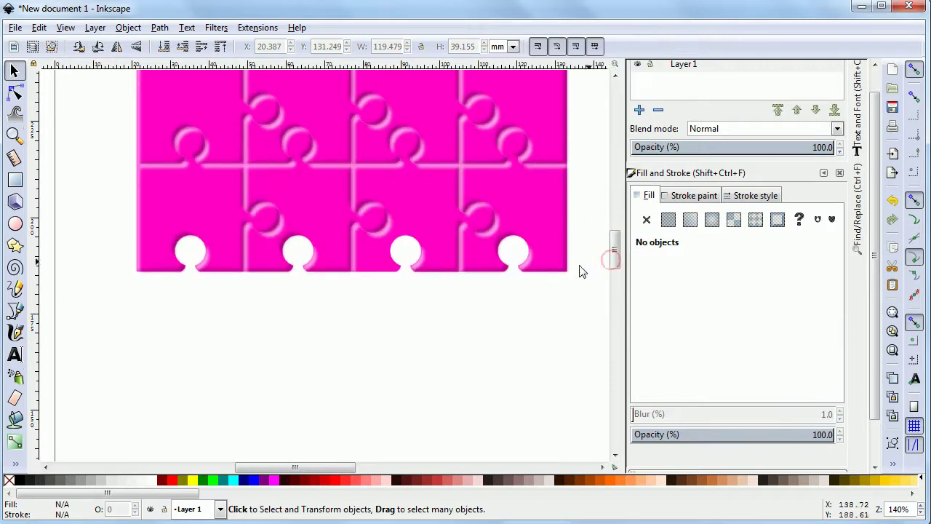
- Move the bottom puzzle row down and group the first loose piece with its base shape
left_click_drag(109, 323, 604, 119)
left_click_drag(536, 273, 524, 322)
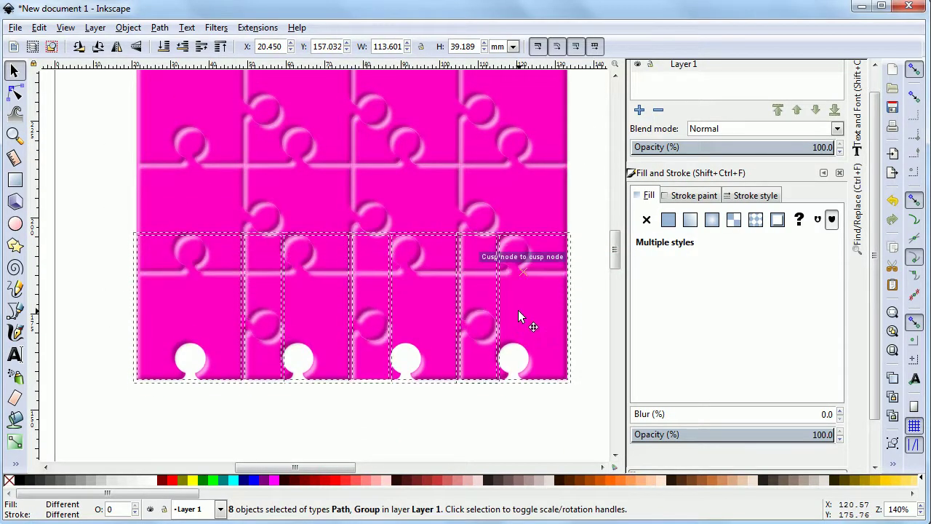
left_click(596, 287)
mouse_move(105, 224)
left_mouse_down()
mouse_move(270, 428)
mouse_move(266, 407)
left_mouse_up()
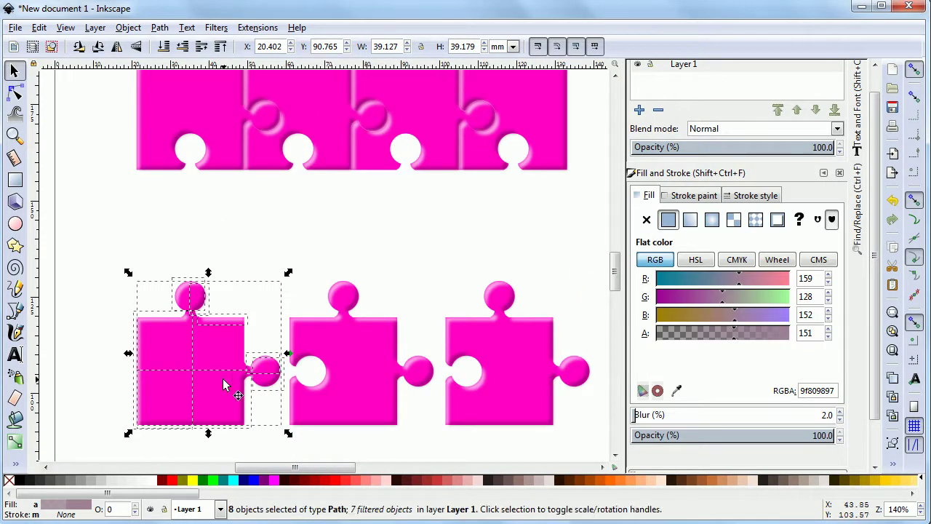
key("ctrl+g")
mouse_move(85, 239)
left_mouse_down()
mouse_move(273, 472)
mouse_move(303, 472)
left_mouse_up()
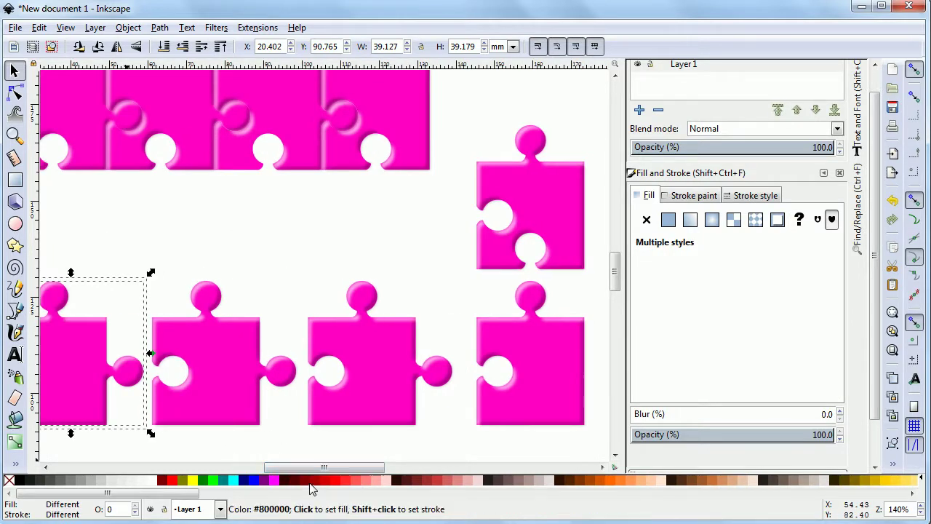
- Delete the top-right piece
scroll(291, 255, "down", 1)
left_click_drag(458, 254, 596, 80)
right_click(547, 173)
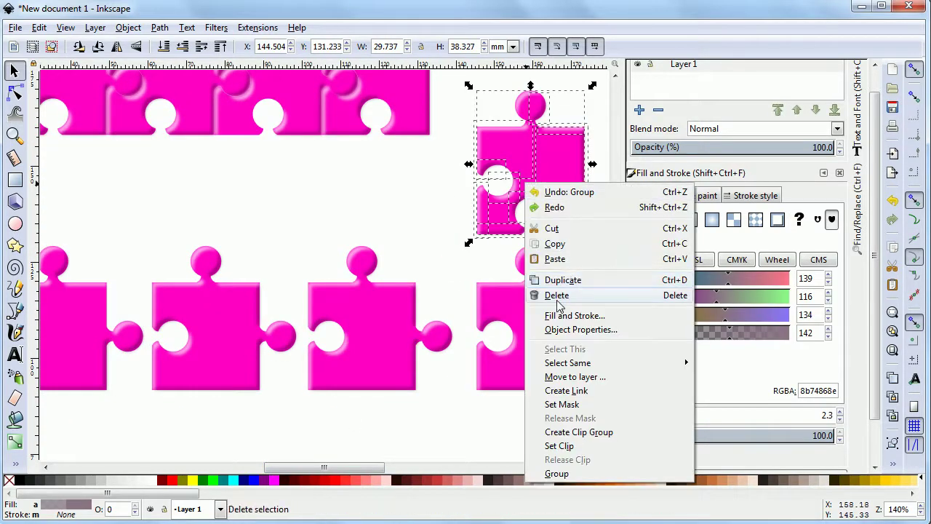
left_click(548, 296)
scroll(167, 280, "left", 4)
- Move the lower-left piece with its base shape up onto the top row
left_click(215, 324)
left_click(208, 357, "shift")
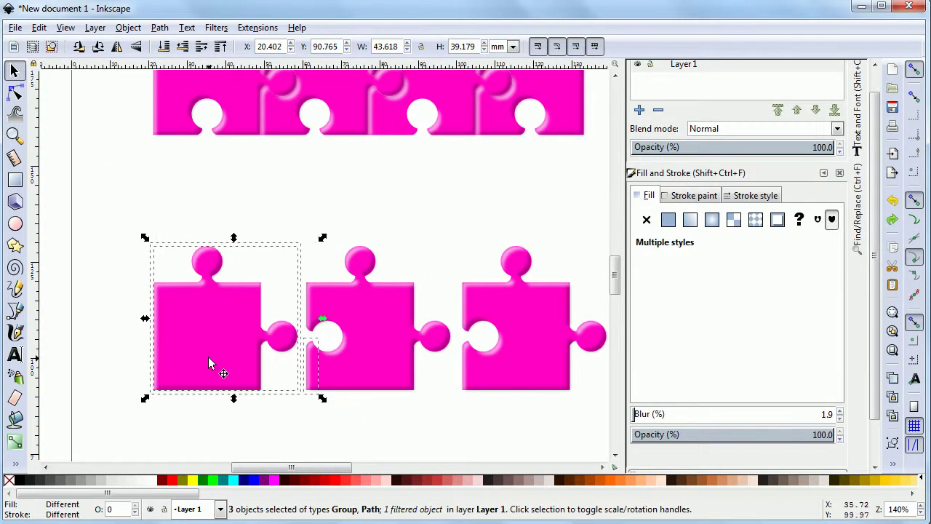
left_click(112, 181)
left_click_drag(112, 181, 305, 414)
left_click_drag(236, 356, 235, 209)
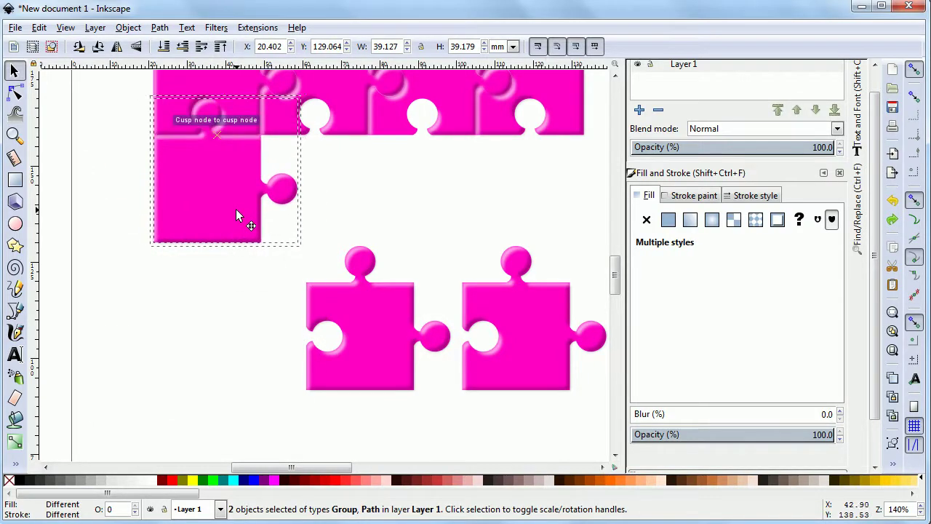
left_click(226, 306)
- Group the fitted piece, then snap the next and middle pieces into the puzzle block
left_click_drag(291, 220, 457, 396)
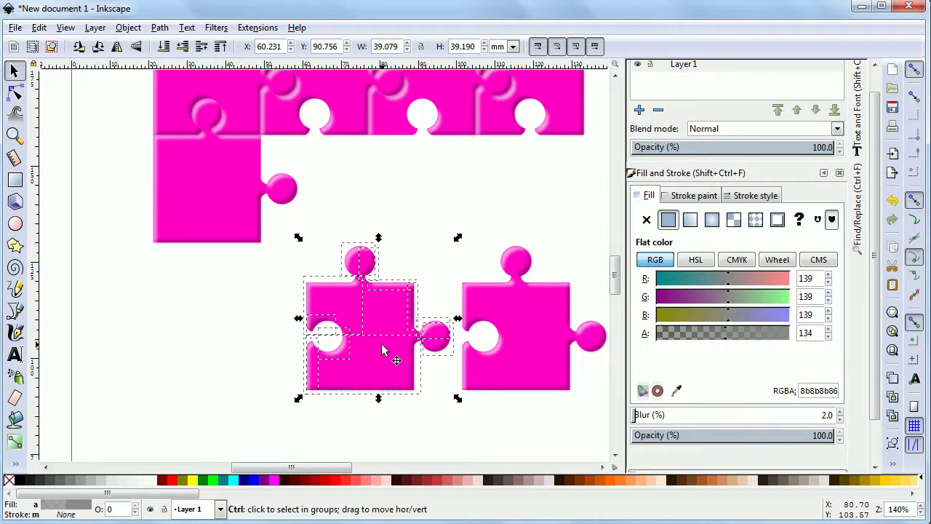
key("ctrl+g")
left_click_drag(310, 467, 353, 467)
left_click_drag(87, 405, 266, 219)
left_click_drag(203, 334, 157, 186)
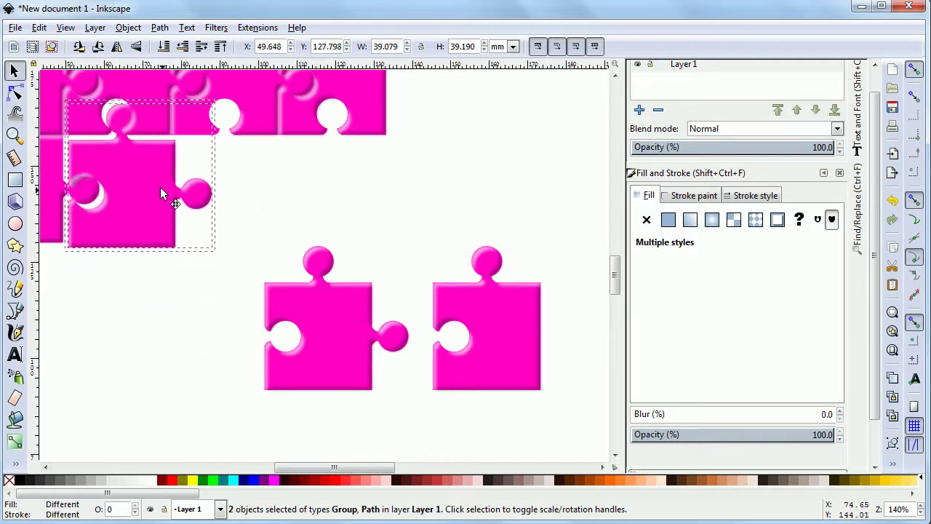
left_click_drag(248, 203, 385, 376)
key("ctrl+g")
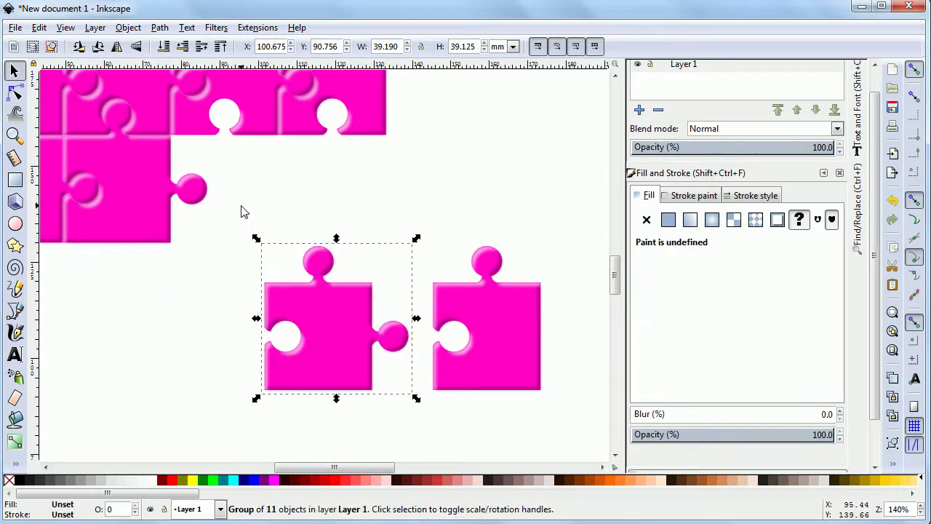
left_click_drag(345, 350, 251, 202)
- Snap the right piece beside the block, undoing one misplaced move, completing the four-by-four square
left_click_drag(386, 202, 546, 397)
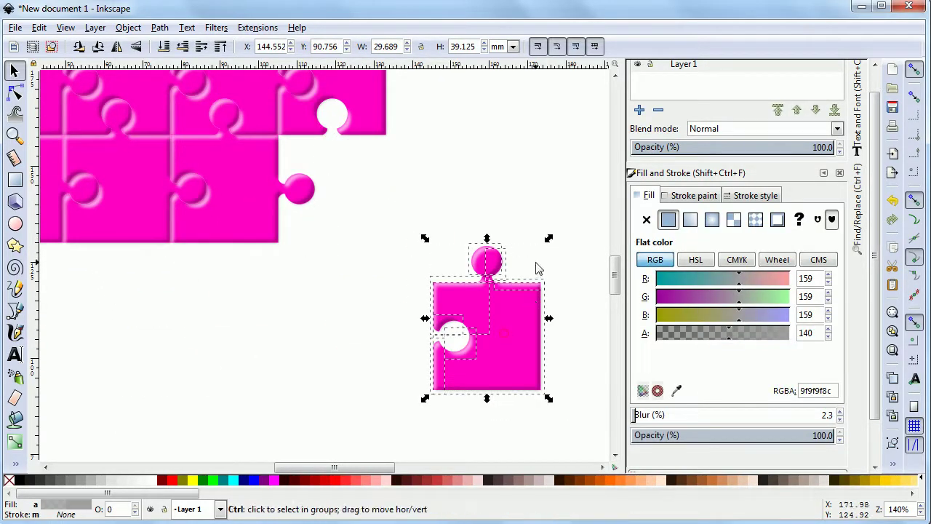
left_click_drag(401, 197, 568, 436)
left_click_drag(499, 358, 350, 231)
key("ctrl+z")
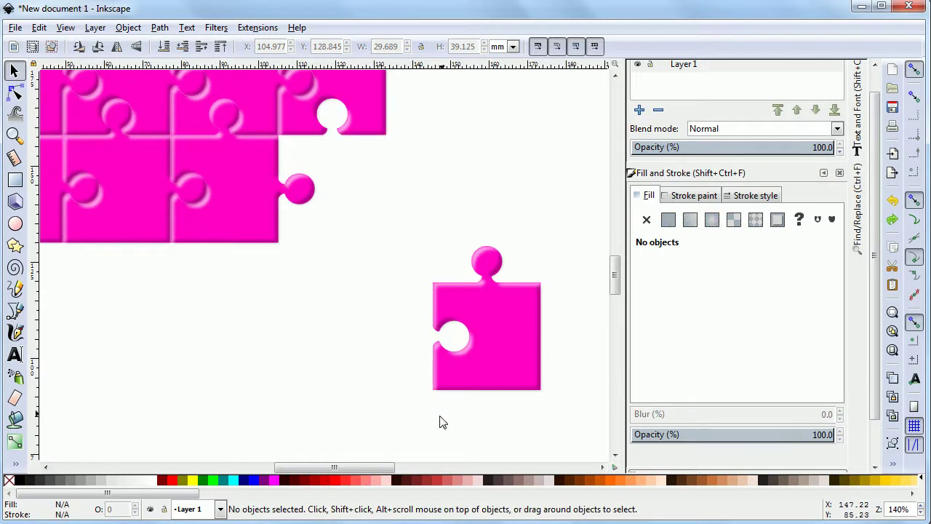
mouse_move(513, 342)
left_mouse_down()
mouse_move(385, 203)
mouse_move(353, 196)
left_mouse_up()
left_click(360, 281)
scroll(374, 411, "left", 5)
key("minus")
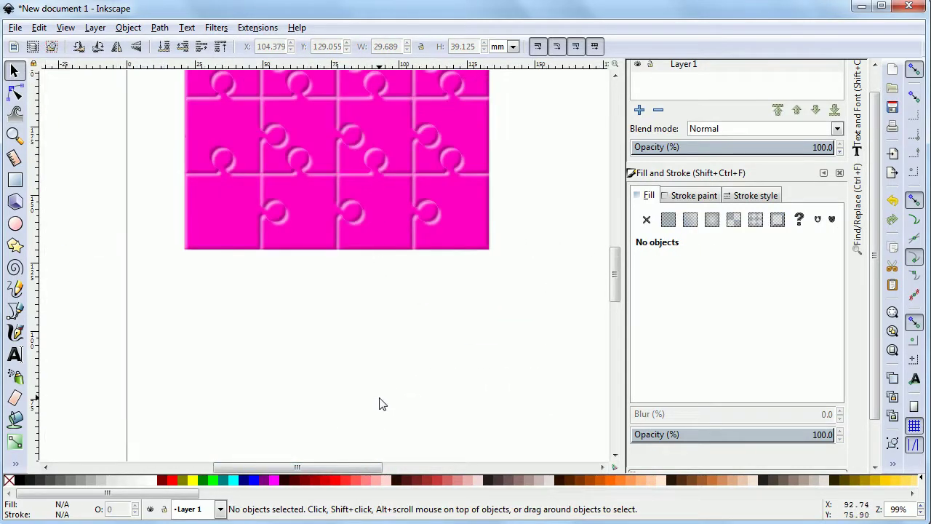
left_click_drag(615, 289, 615, 256)
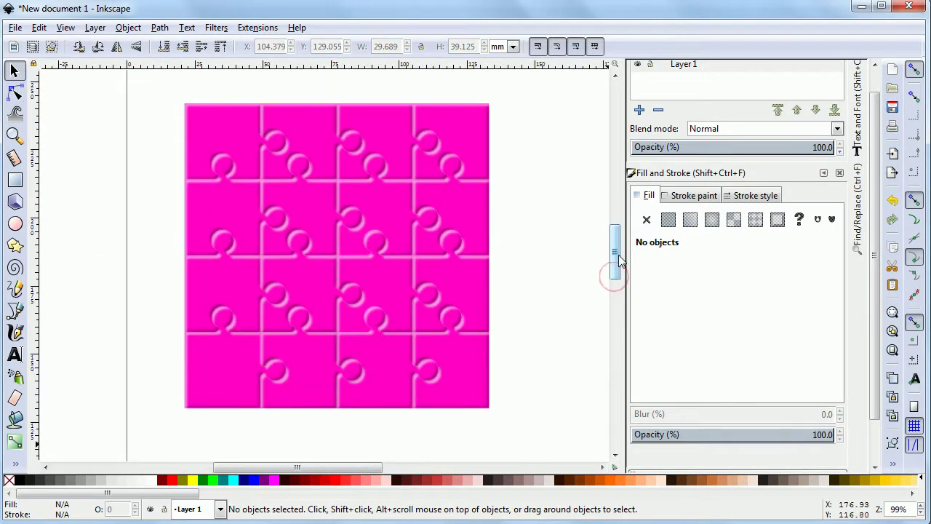
- Import the Mona Lisa JPG with default jpeg settings and drag it onto the page
left_click(13, 28)
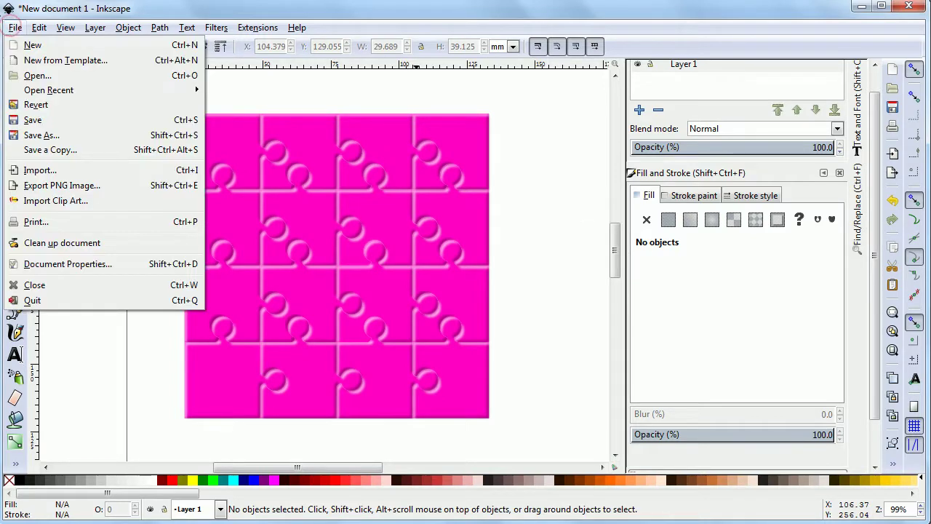
left_click(40, 170)
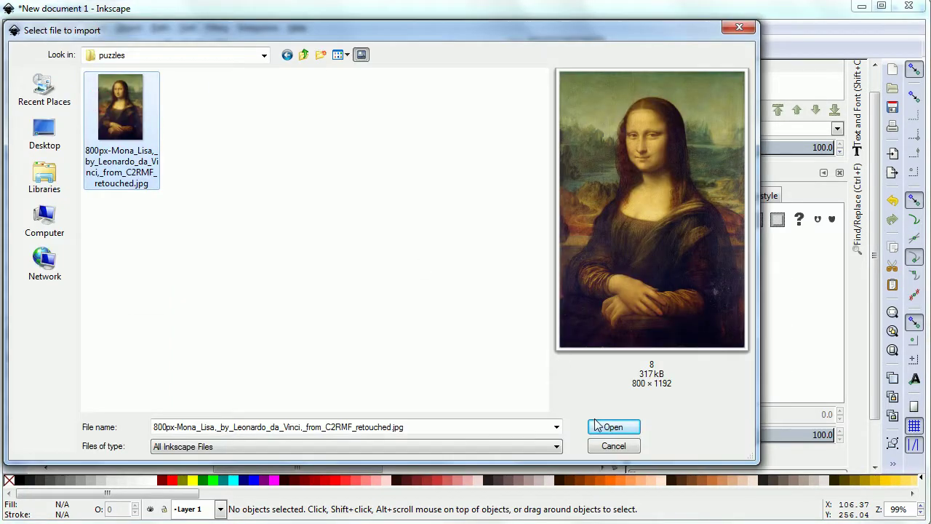
left_click(596, 426)
left_click(545, 363)
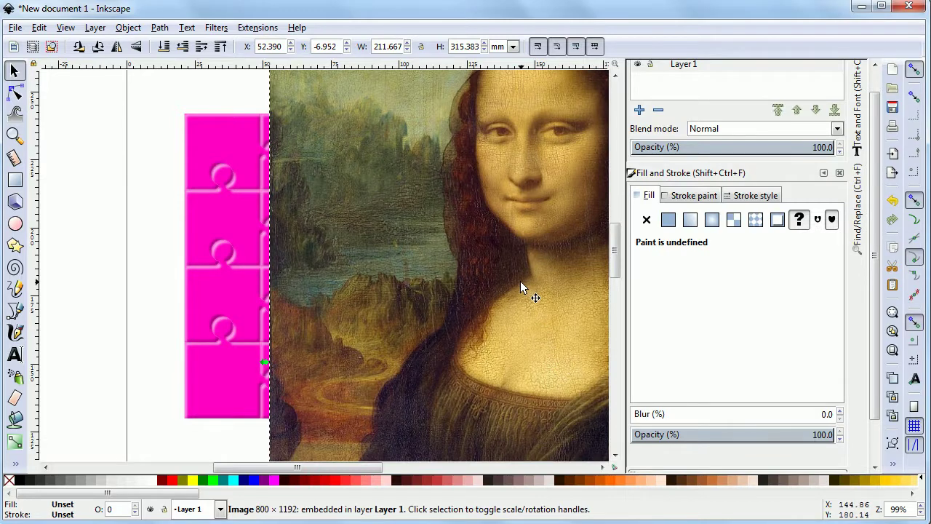
key("minus")
key("minus")
key("minus")
left_click_drag(355, 240, 331, 248)
- Shrink the Mona Lisa proportionally to about 194 × 289 mm and nudge it right
scroll(613, 220, "down", 2)
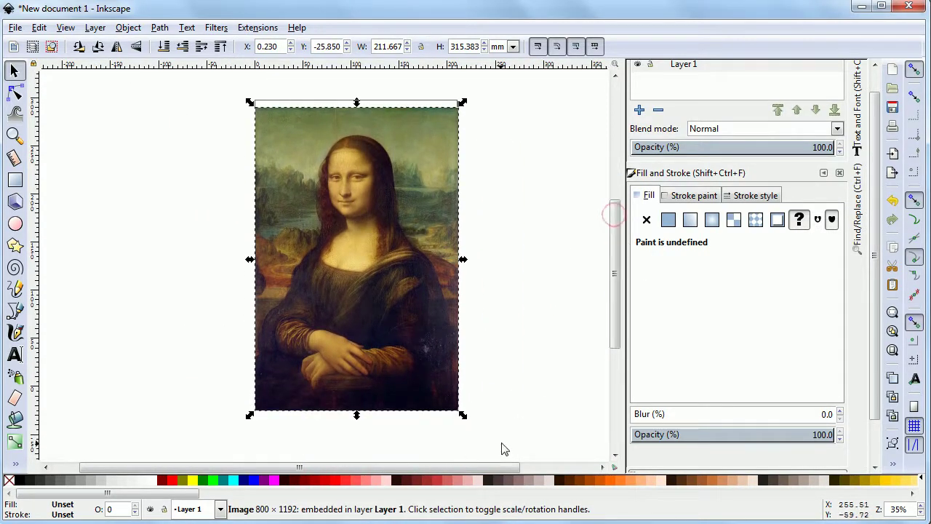
left_click_drag(461, 412, 446, 390)
left_click_drag(313, 271, 330, 267)
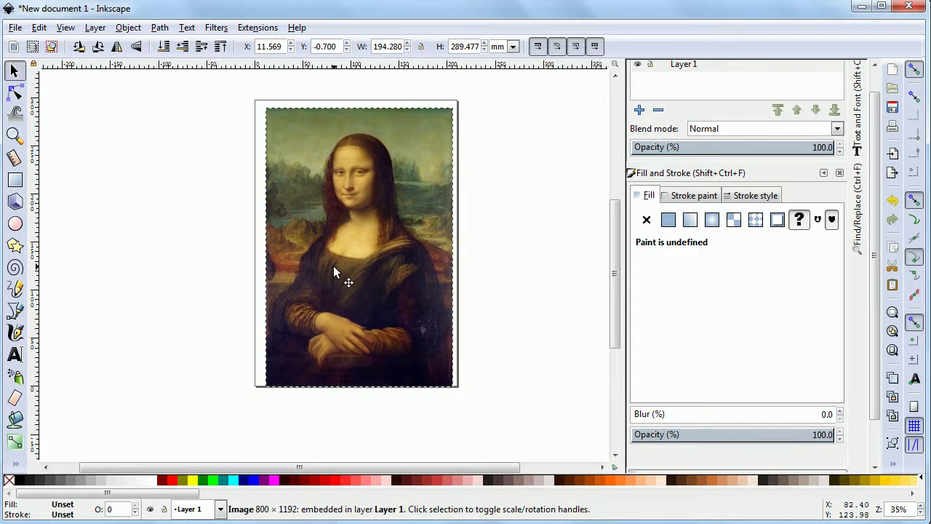
left_click(163, 46)
- Delete the small blurred stray path
mouse_move(207, 126)
left_mouse_down()
mouse_move(390, 236)
mouse_move(282, 148)
left_mouse_up()
right_click(281, 148)
mouse_move(187, 115)
left_mouse_down()
mouse_move(395, 251)
mouse_move(409, 286)
left_mouse_up()
left_click(226, 132)
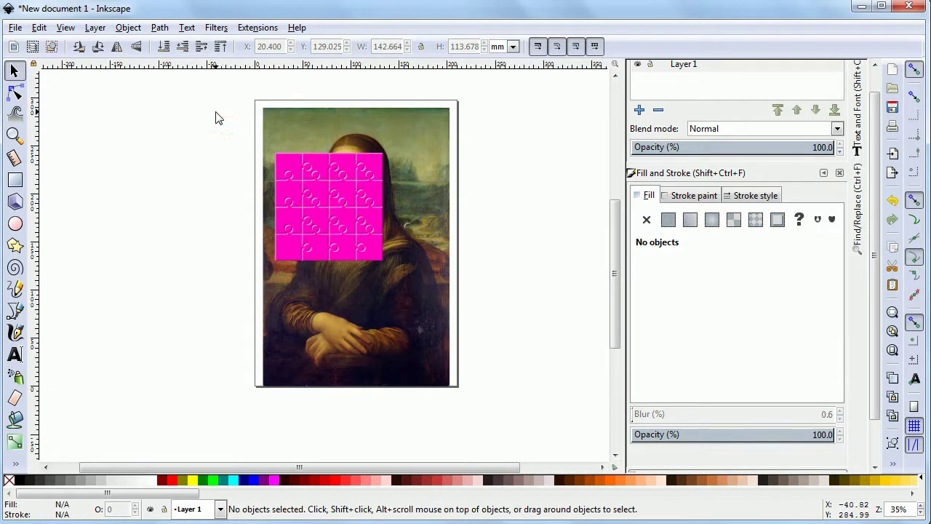
left_click_drag(540, 172, 405, 263)
left_click_drag(481, 188, 399, 320)
right_click(407, 231)
left_click(437, 337)
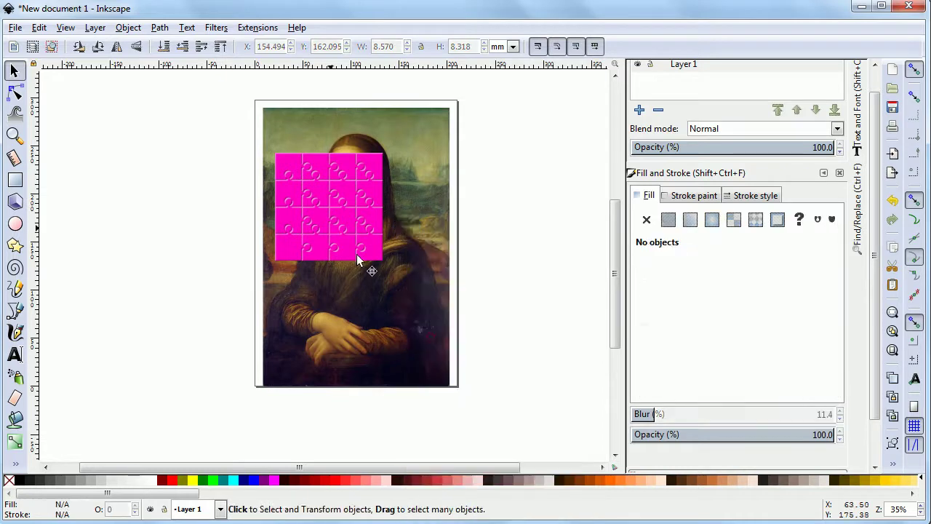
- Enlarge the whole puzzle to about 186 mm over the top of the painting
mouse_move(179, 110)
left_mouse_down()
mouse_move(408, 278)
mouse_move(388, 270)
mouse_move(455, 335)
left_mouse_up()
left_click_drag(398, 257, 395, 211)
left_click(225, 222)
key("plus")
key("plus")
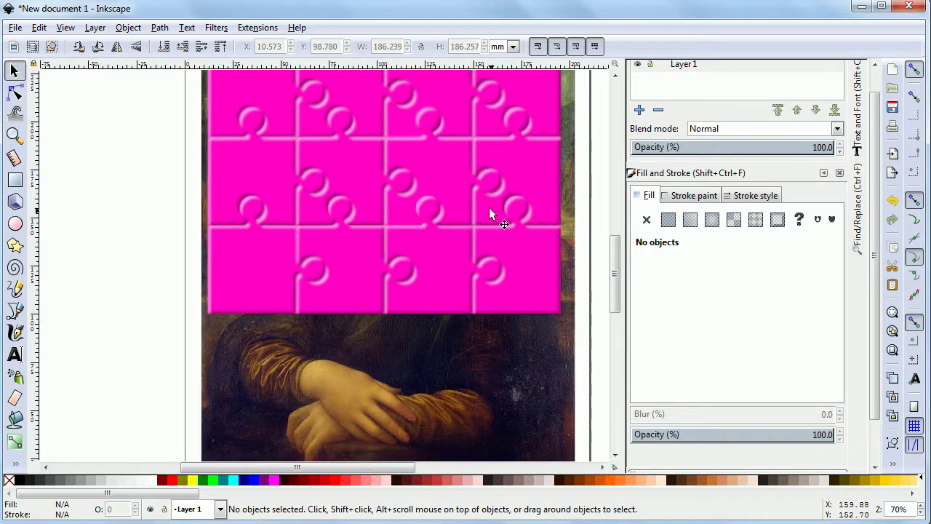
left_click_drag(613, 263, 614, 219)
- Nudge the Mona Lisa image into place and send it behind the puzzle at full opacity
left_click(560, 152)
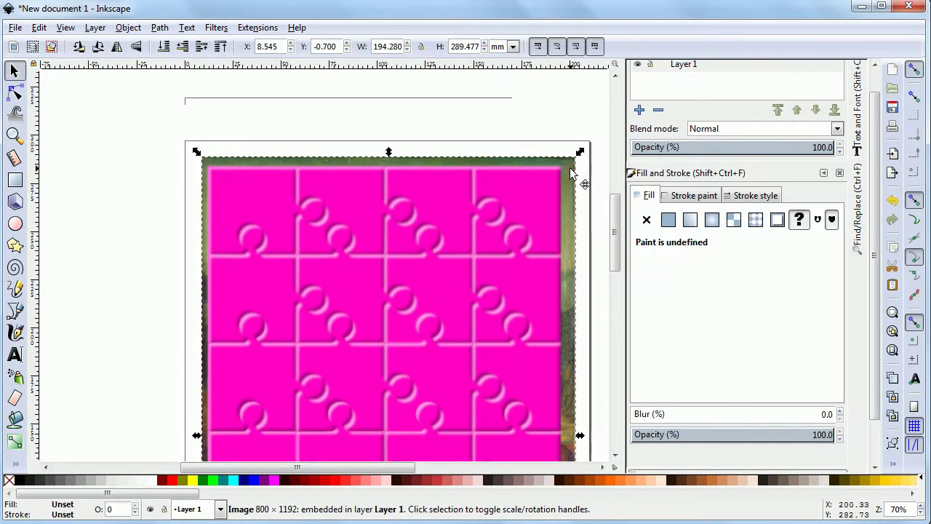
left_click_drag(565, 152, 567, 146)
left_click(221, 47)
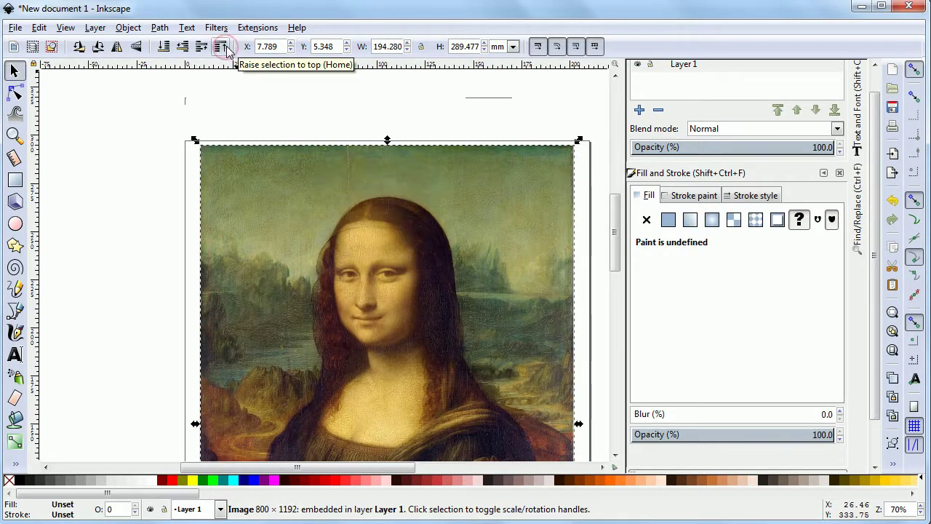
left_click(706, 434)
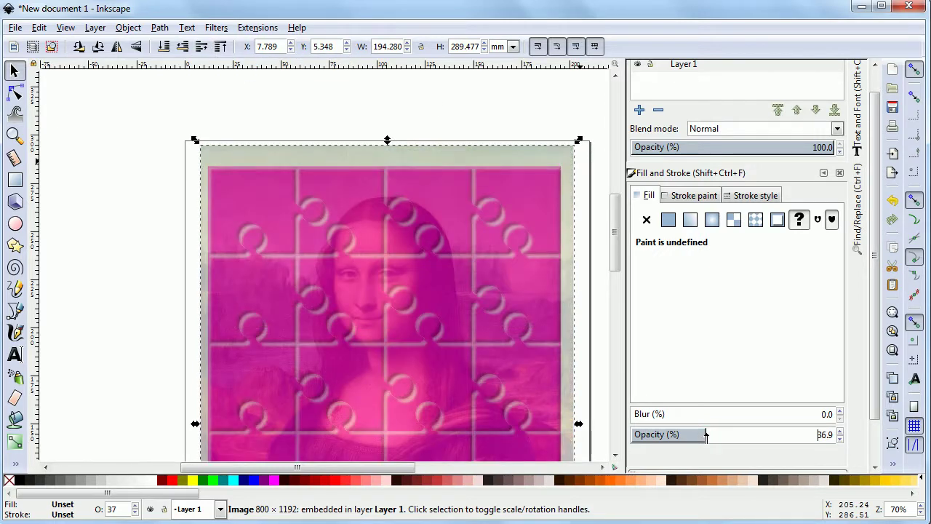
left_click_drag(814, 435, 846, 435)
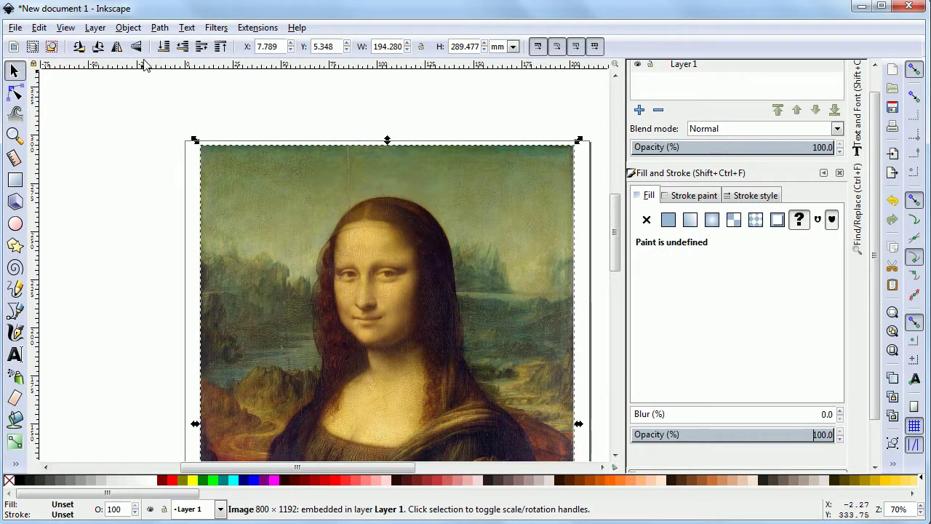
left_click(163, 47)
- Clip a duplicate of the Mona Lisa image to the top-left puzzle piece
key("ctrl+d")
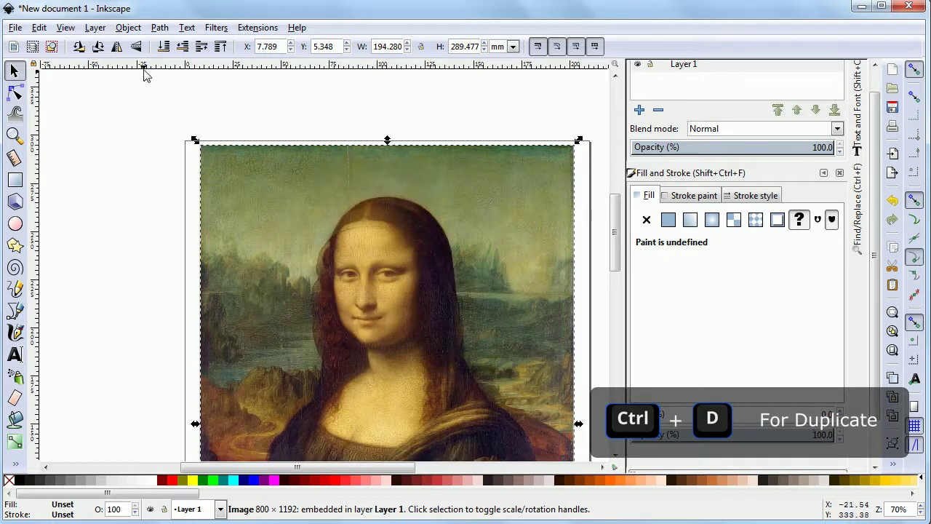
left_click(183, 47)
left_click(150, 163)
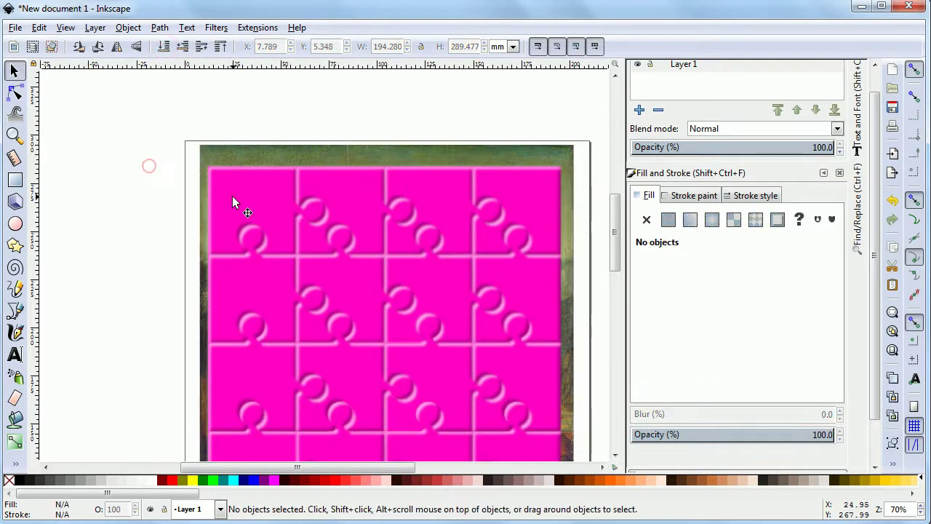
left_click(244, 196)
left_click(262, 150, "shift")
right_click(262, 150)
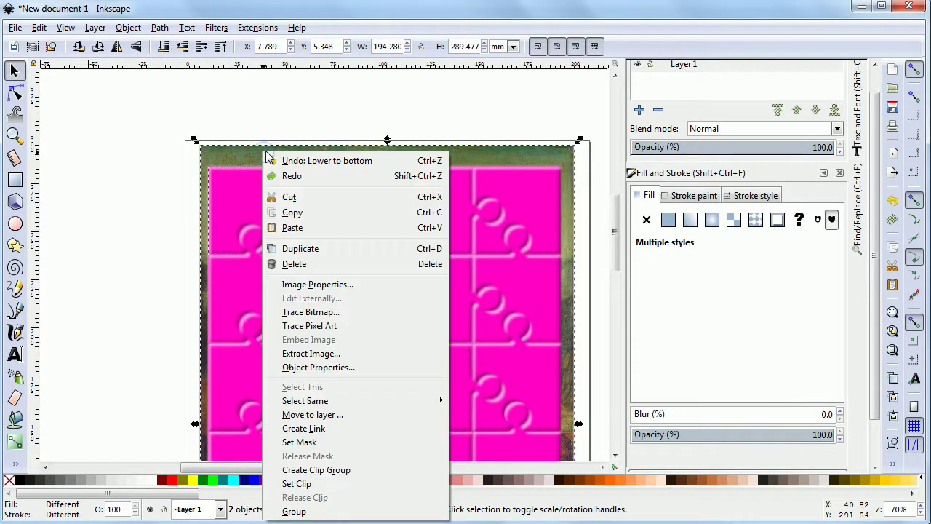
left_click(313, 484)
- Clip another copy of the image to the second top-row piece
left_click(557, 144)
left_click(566, 152)
key("ctrl+d")
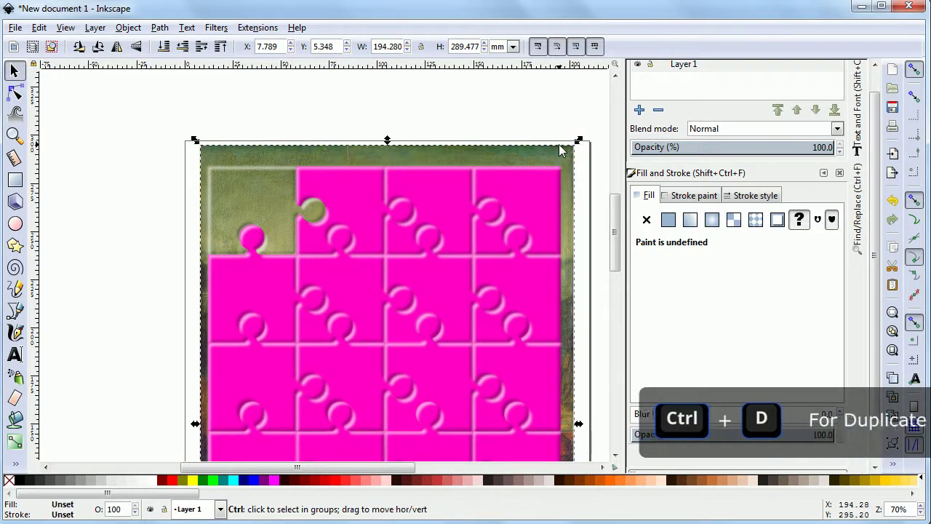
left_click(164, 47)
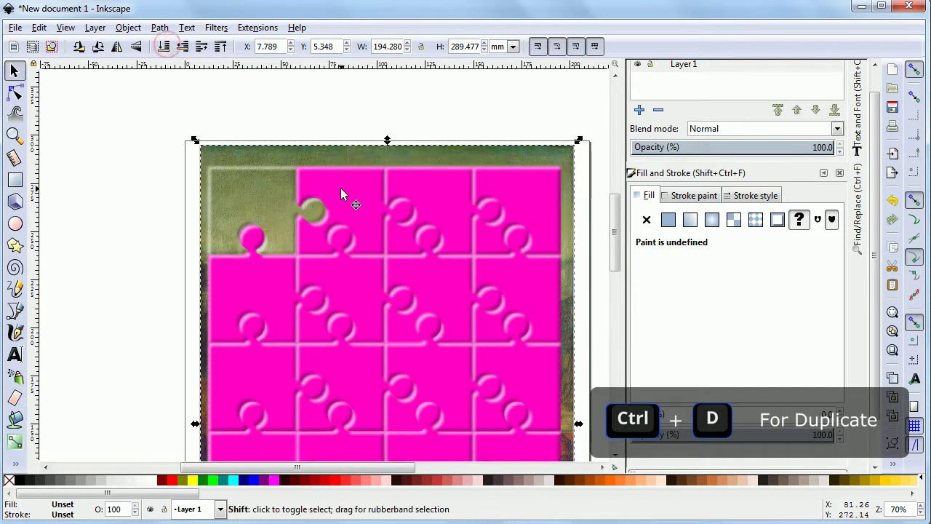
left_click(340, 186, "shift")
right_click(340, 185)
left_click(403, 448)
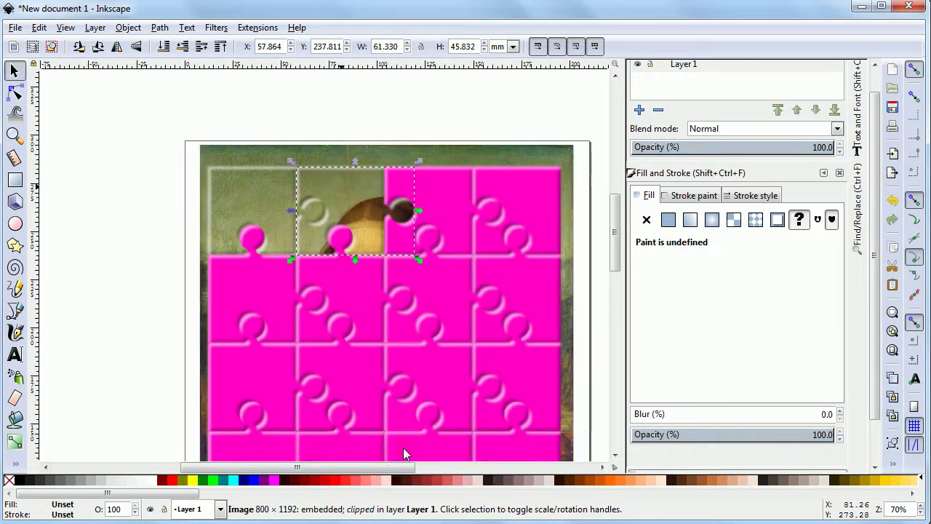
- Lower the image beneath the puzzle and clip it to the third top-row piece
left_click(427, 116)
left_click(447, 162)
left_click(220, 47)
left_click(163, 47)
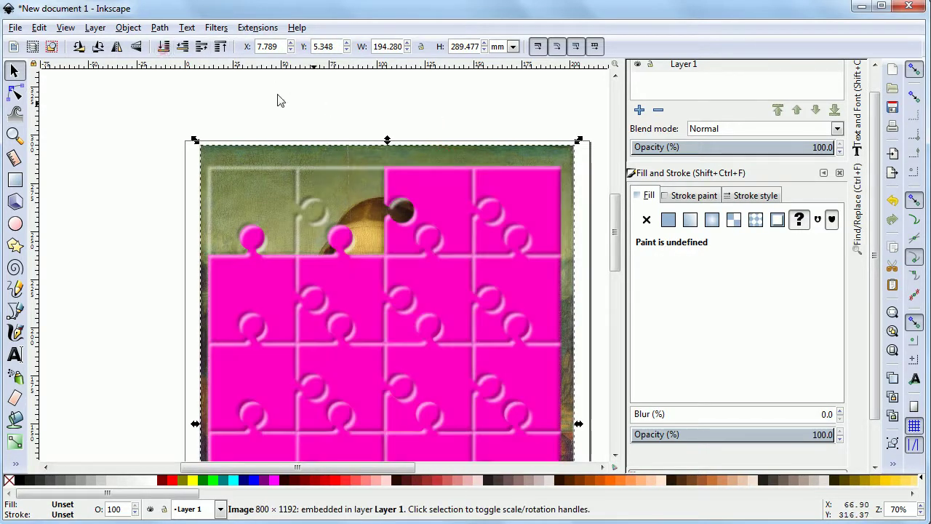
left_click(420, 128)
left_click(430, 196)
left_click(426, 150, "shift")
right_click(426, 148)
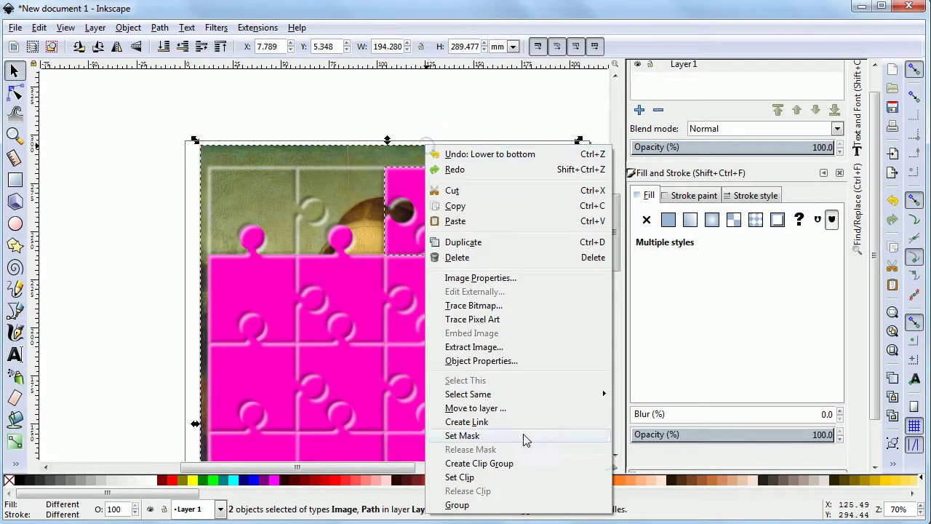
left_click(499, 478)
- Clip the image to the top-right puzzle piece
left_click(545, 192)
left_click(220, 46)
left_click(163, 47)
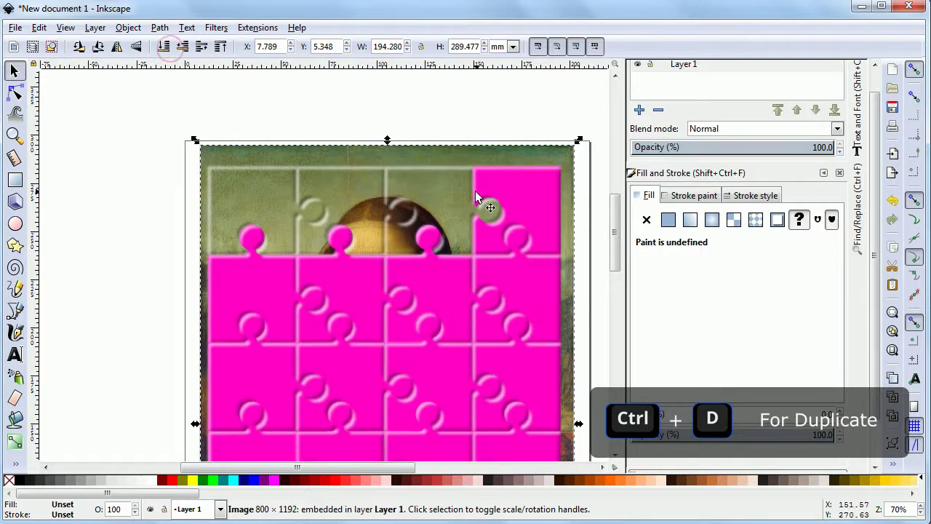
left_click(509, 194, "shift")
right_click(514, 193)
left_click(551, 442)
- Clip the image to the next pink piece on the left
left_click(435, 78)
left_click(470, 154)
left_click(164, 47)
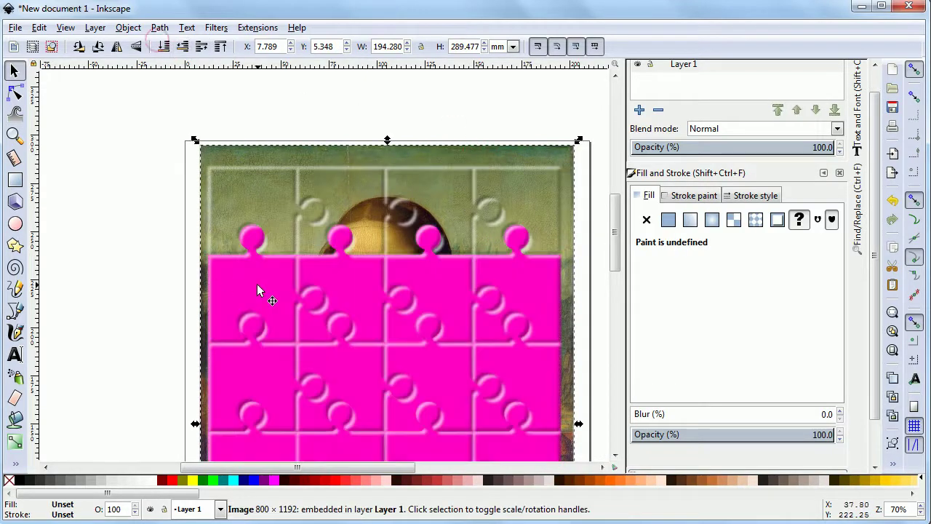
left_click(258, 287, "shift")
right_click(257, 286)
left_click(291, 489)
- Send the image below the pink pieces and clip it to the following piece
left_click(564, 152)
left_click(164, 46)
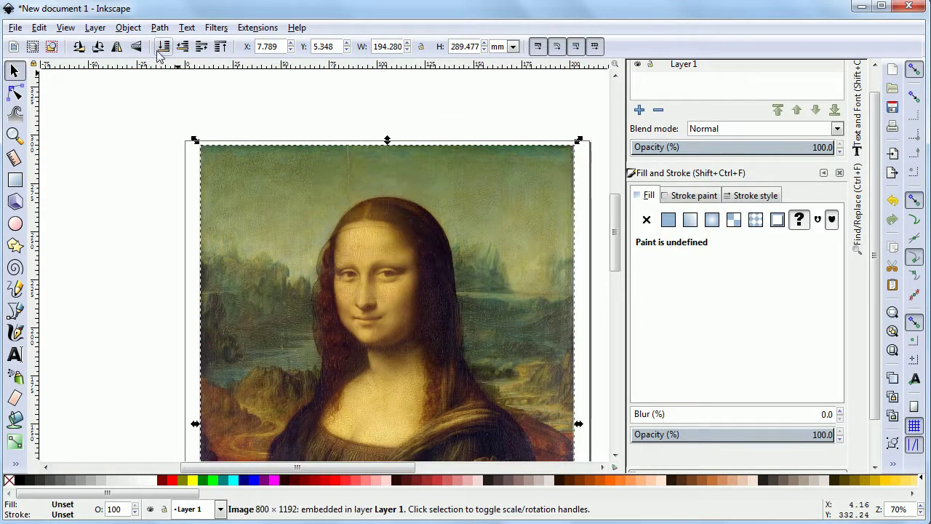
left_click(162, 48)
left_click(349, 281, "shift")
right_click(349, 281)
left_click(383, 486)
- Clip the image to the next pink piece along the row
left_click(501, 145)
left_click(169, 48)
left_click(164, 46)
left_click(425, 278, "shift")
right_click(424, 278)
left_click(468, 460)
- Lower the painting to the bottom and clip it to the top-right pink piece
left_click(545, 156)
left_click(175, 51)
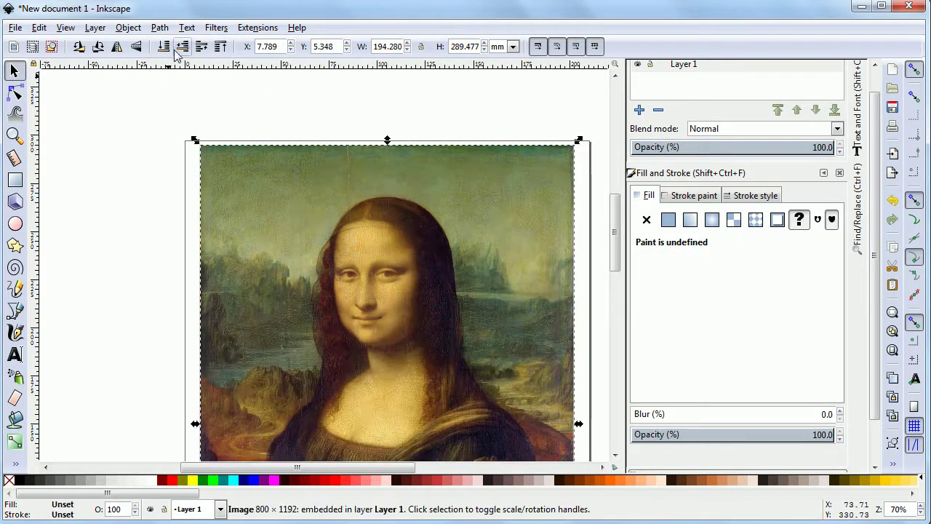
left_click(163, 47)
left_click(515, 282, "shift")
right_click(515, 282)
left_click(567, 513)
- Clip the painting to the top-left pink piece
scroll(613, 230, "down", 5)
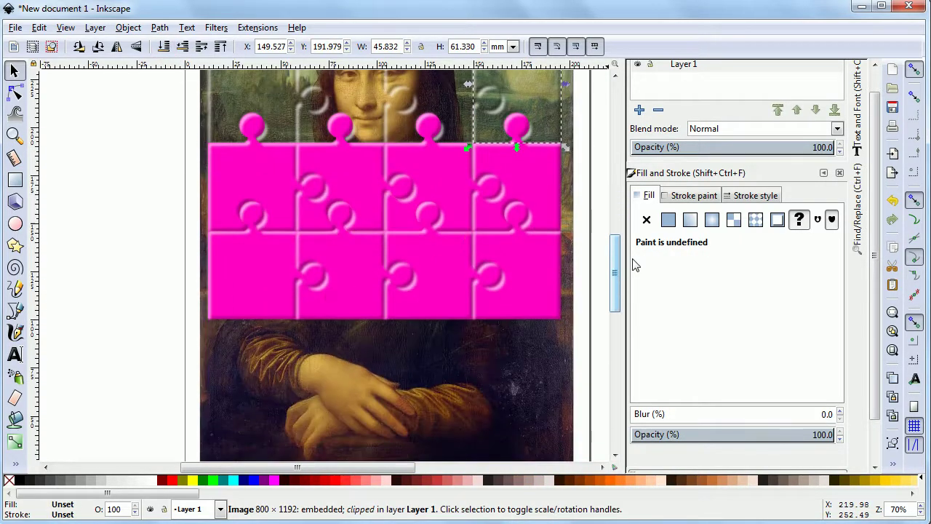
left_click(446, 394)
key("Home")
left_click(163, 47)
left_click(237, 181, "shift")
right_click(240, 185)
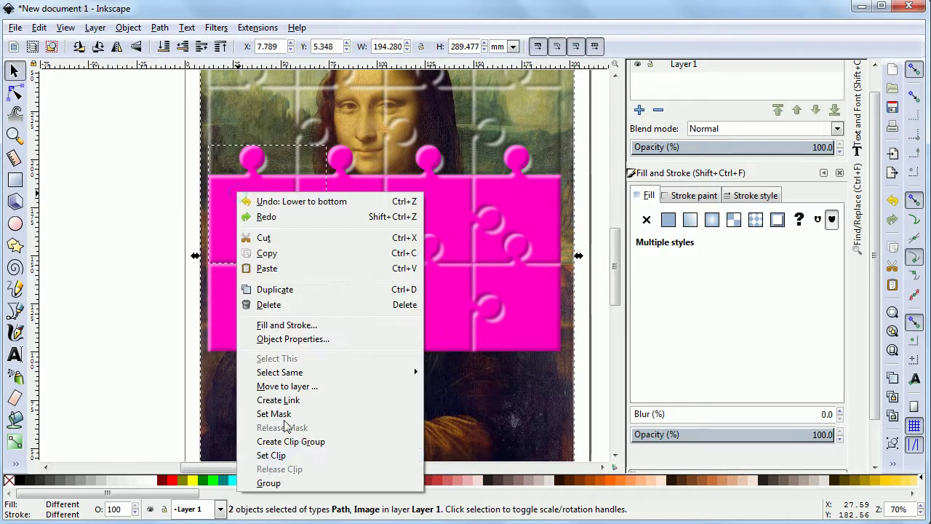
left_click(276, 453)
- Clip the painting to the second-row pink piece
left_click(242, 375)
key("Home")
left_click(164, 47)
left_click(325, 190, "shift")
right_click(325, 190)
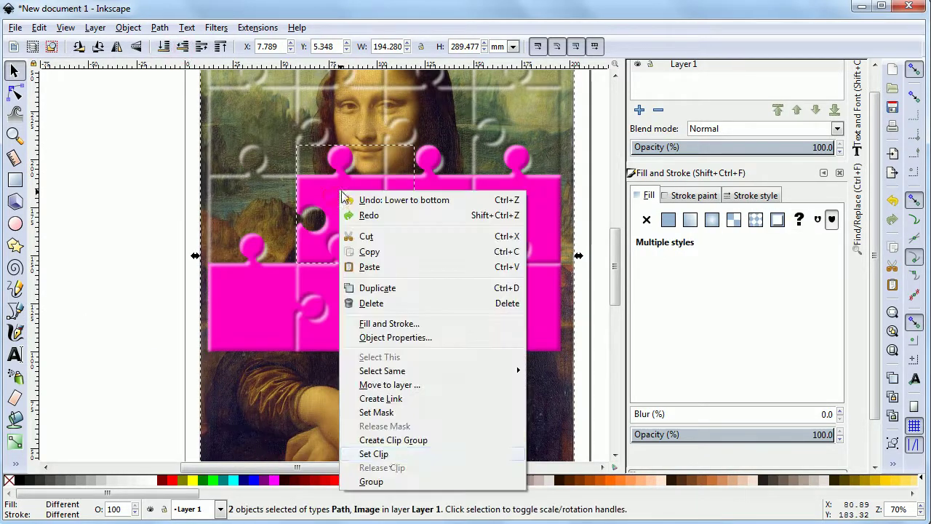
left_click(379, 455)
- Clip the painting to the second-row right piece
left_click(369, 391)
key("Home")
left_click(164, 46)
left_click(453, 214, "shift")
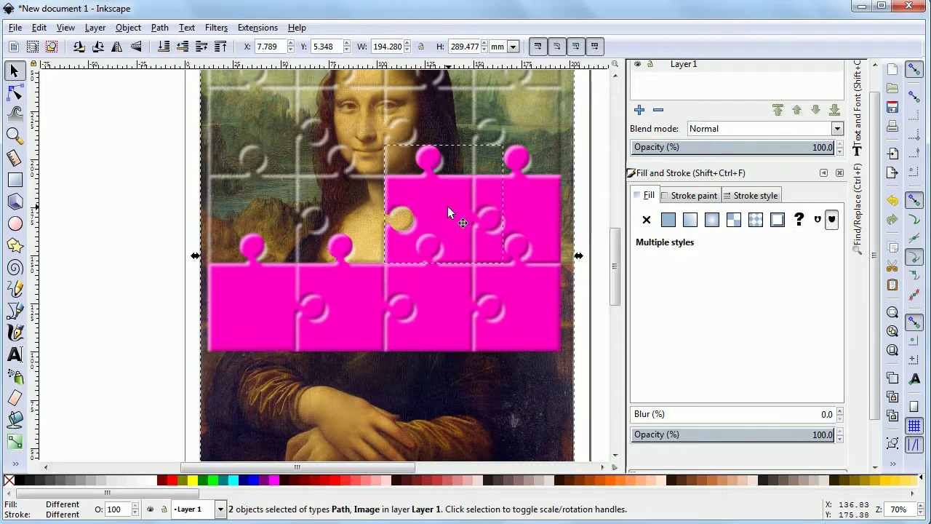
right_click(451, 214)
left_click(422, 470)
- Clip the painting to a right-side pink piece
left_click(557, 374)
key("Home")
left_click(164, 46)
left_click(521, 204, "shift")
right_click(521, 203)
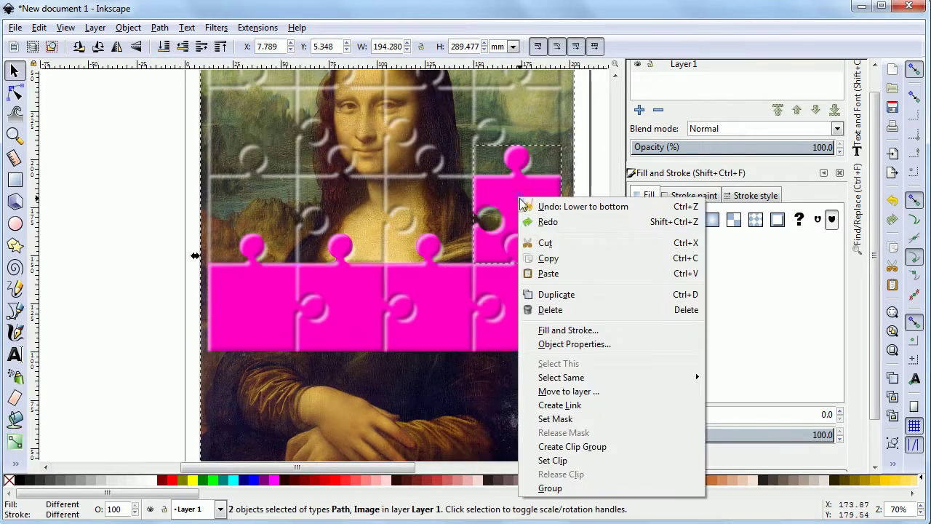
left_click(553, 461)
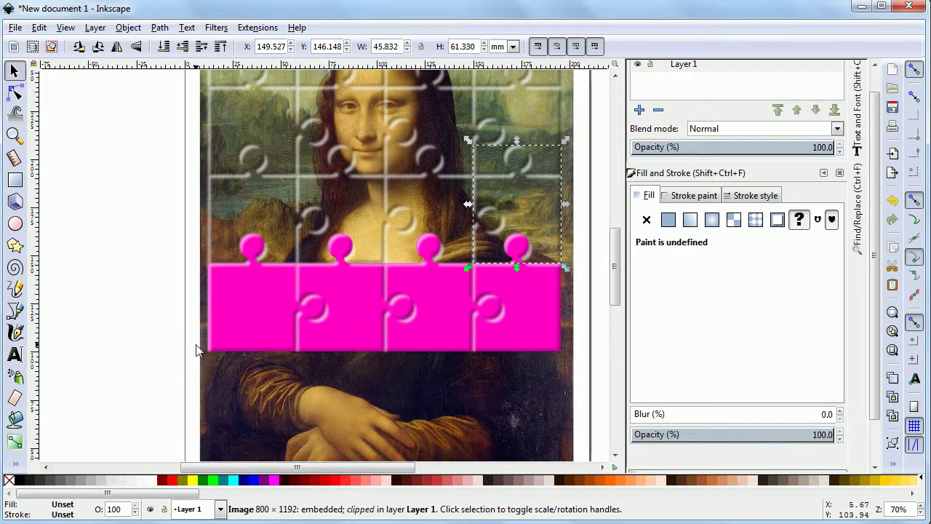
- Duplicate the painting, lower it and clip it to the third-row left piece
left_click(228, 391)
key("ctrl+d")
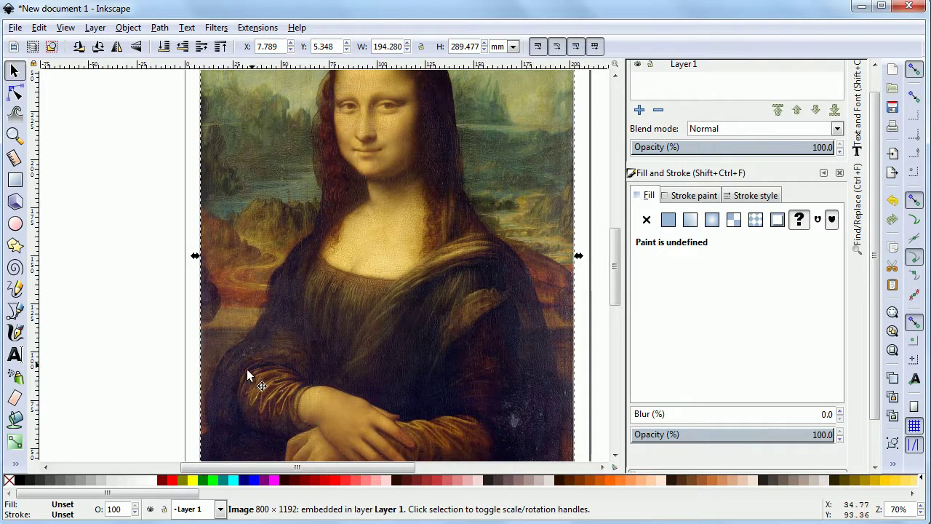
key("End")
right_click(250, 284)
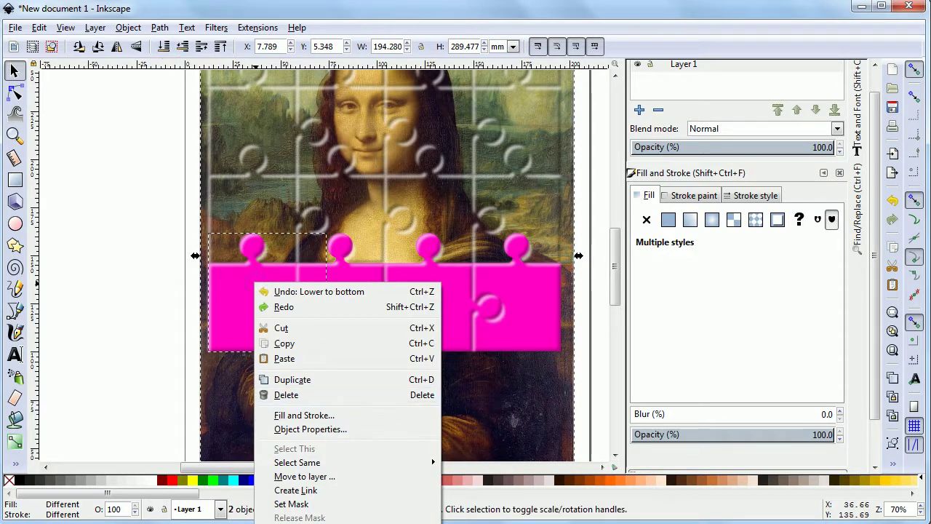
left_click(291, 521)
- Clip a painting duplicate to the next pink piece
left_click(383, 422)
key("ctrl+d")
key("End")
left_click(334, 276, "shift")
right_click(301, 305)
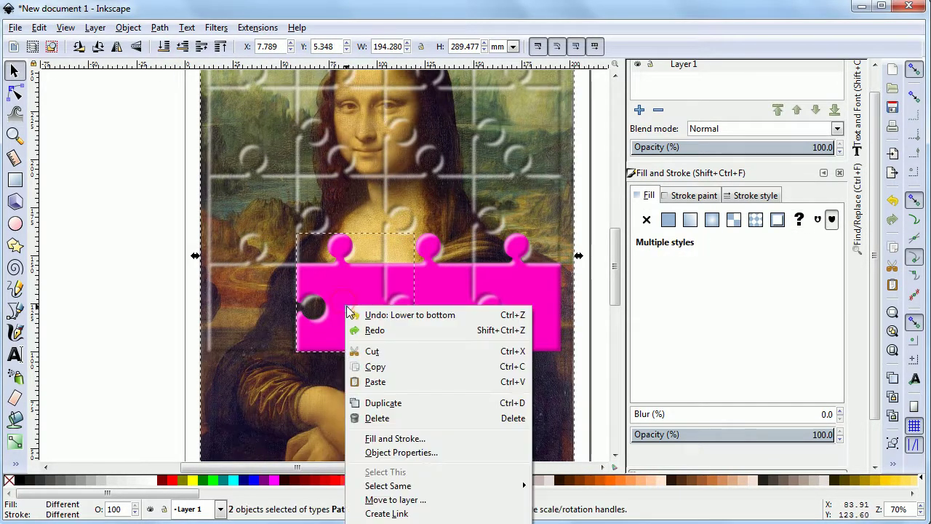
left_click(342, 520)
- Clip another painting duplicate to a further pink piece
left_click(458, 385)
key("ctrl+d")
key("End")
left_click(434, 282, "shift")
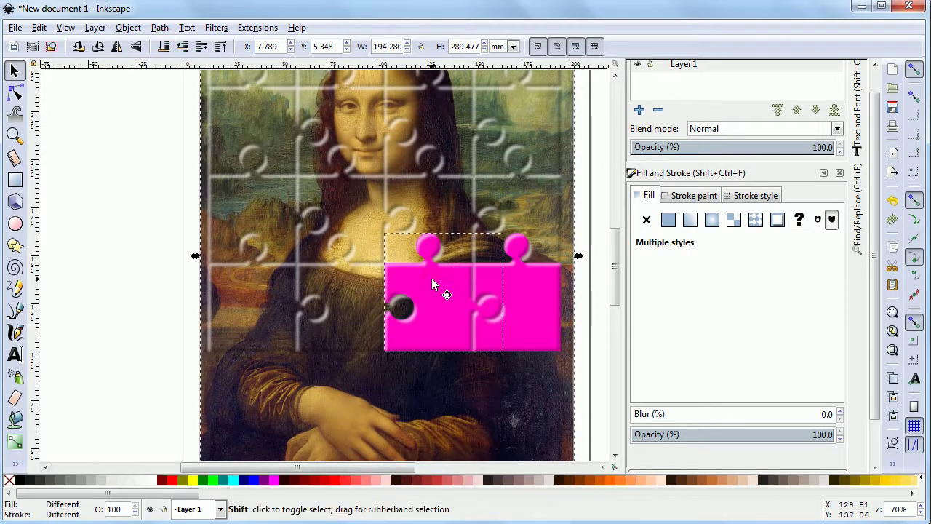
right_click(435, 286)
left_click(476, 521)
- Clip the painting to the last pink piece and zoom out to the whole page
left_click(508, 289, "shift")
right_click(512, 283)
left_click(553, 521)
left_click(502, 430)
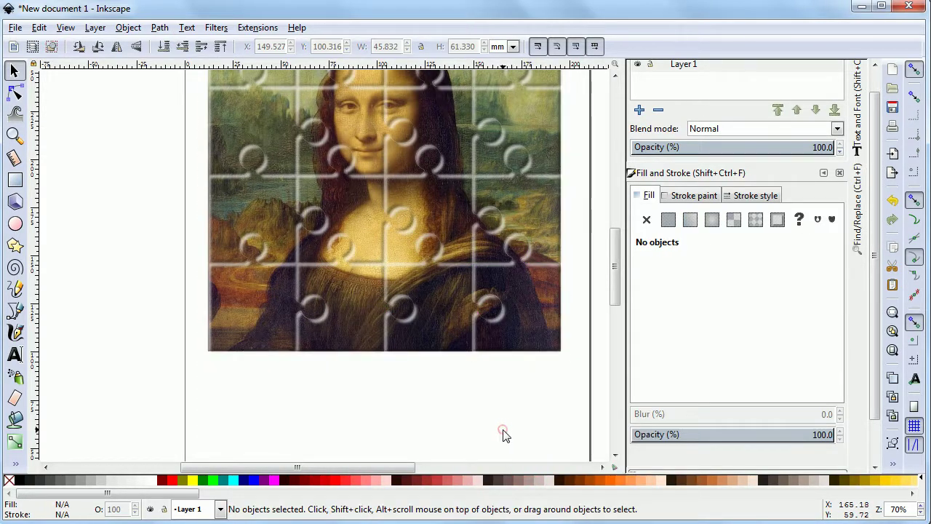
key("minus")
key("minus")
- Group the pieces at the top-left of the puzzle
scroll(603, 282, "up", 2)
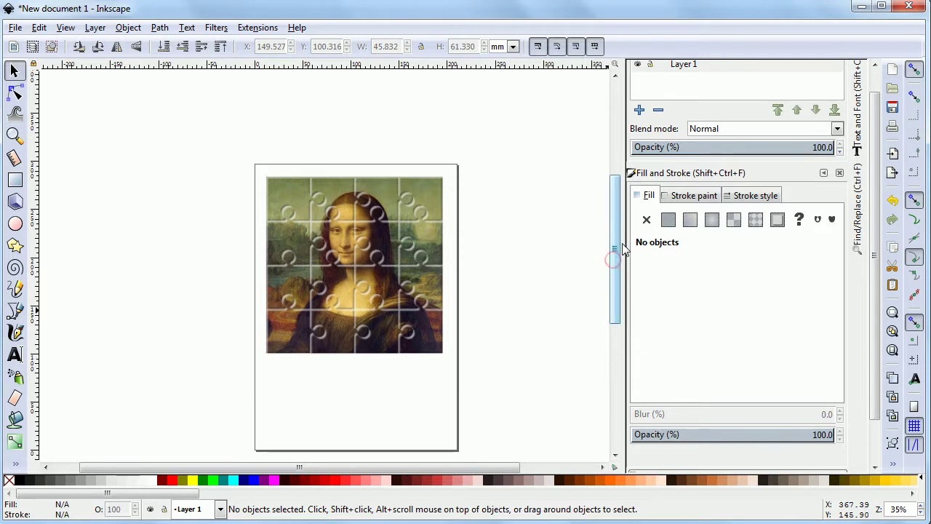
mouse_move(240, 138)
left_mouse_down()
mouse_move(317, 198)
mouse_move(329, 230)
left_mouse_up()
key("ctrl+g")
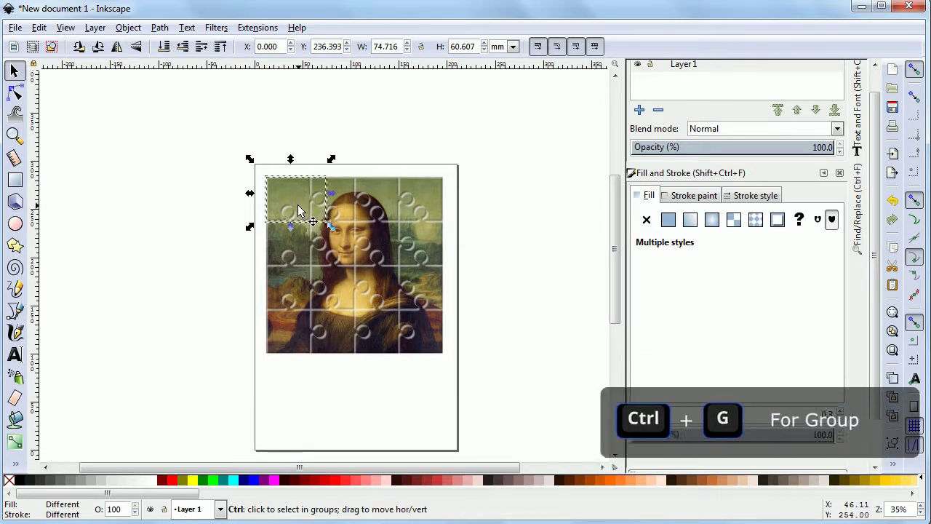
left_click(378, 154)
- Group neighbouring top-row pieces, including the top-right piece
left_click_drag(380, 141, 305, 242)
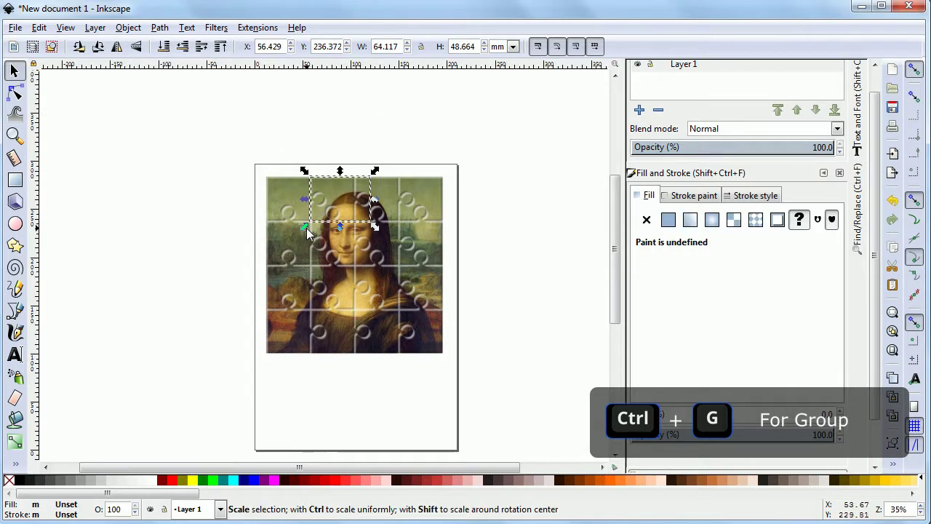
left_click_drag(418, 126, 420, 136)
left_click_drag(345, 232, 345, 232)
key("ctrl+g")
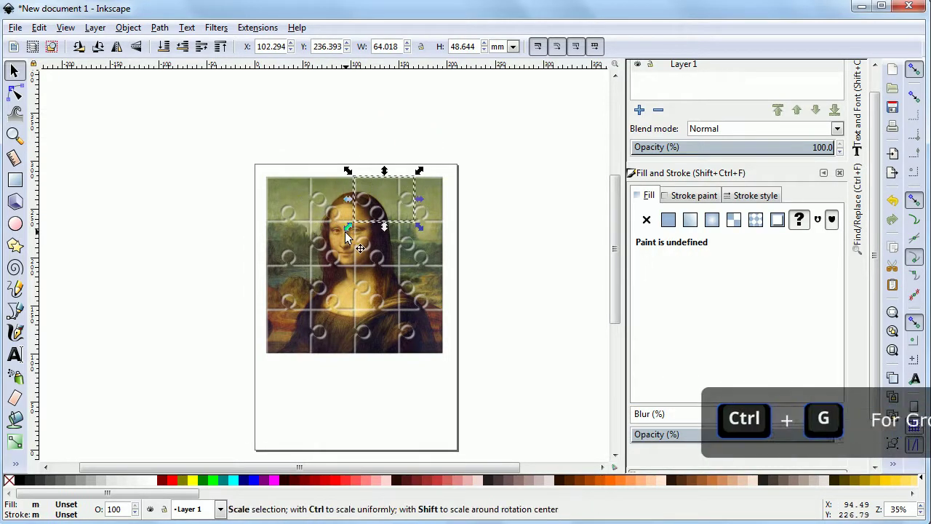
left_click_drag(473, 138, 386, 239)
key("ctrl+g")
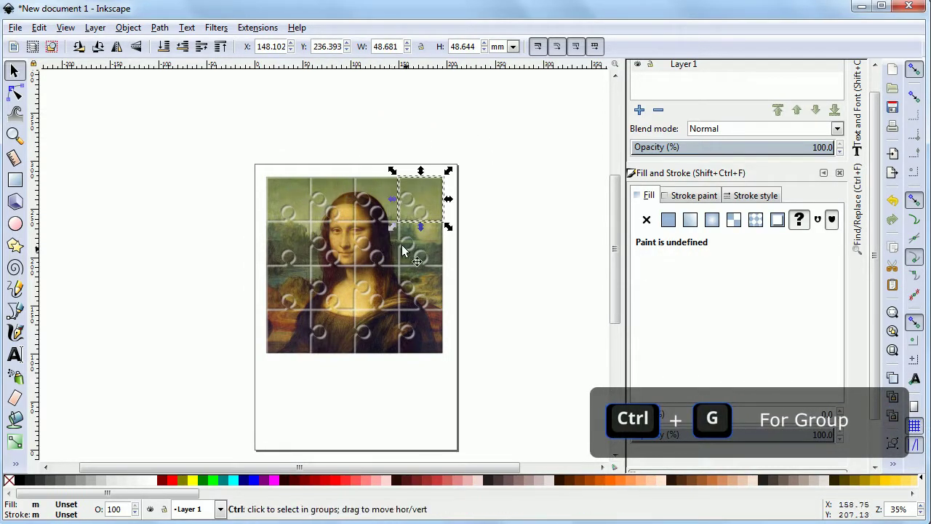
- Group another set of middle pieces and select the lower-right and left-middle groups
mouse_move(478, 201)
left_mouse_down()
mouse_move(397, 278)
mouse_move(385, 269)
left_mouse_up()
key("ctrl+g")
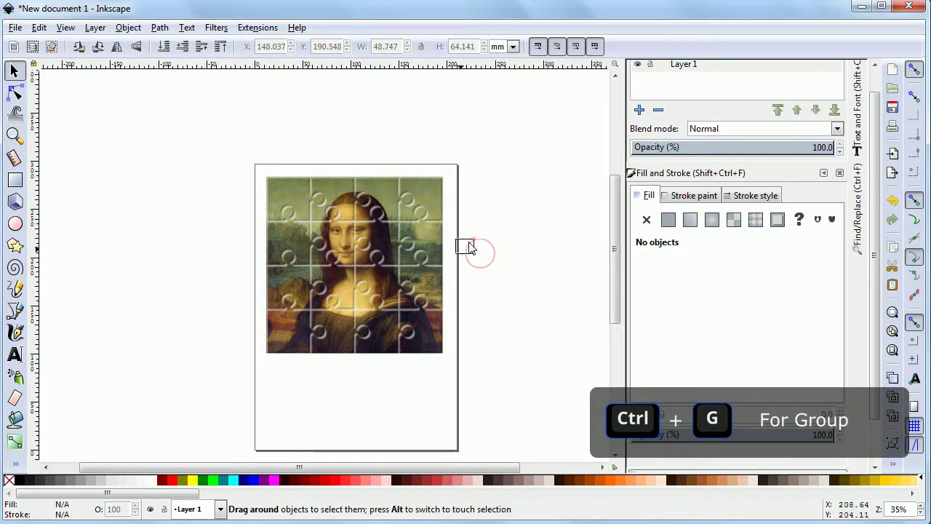
mouse_move(470, 240)
left_mouse_down()
mouse_move(393, 320)
mouse_move(396, 361)
left_mouse_up()
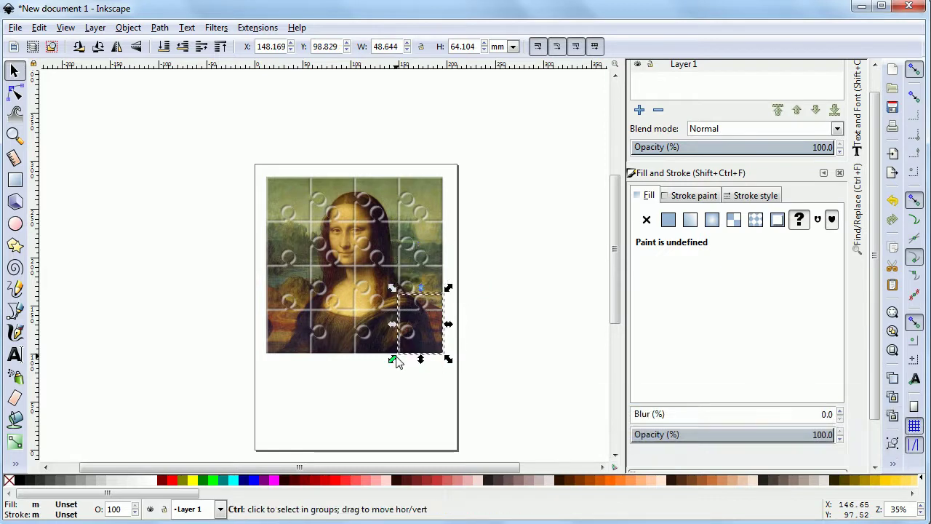
left_click_drag(418, 297, 419, 298)
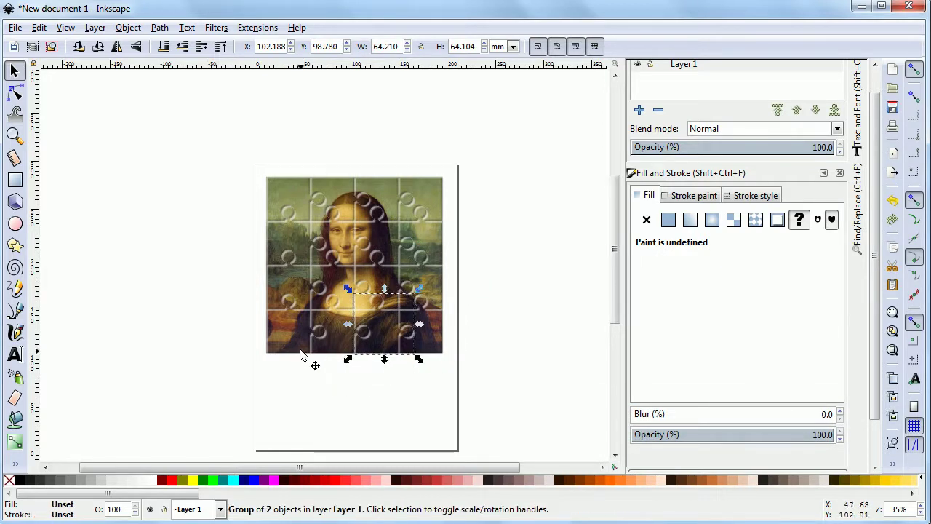
left_click_drag(295, 380, 378, 291)
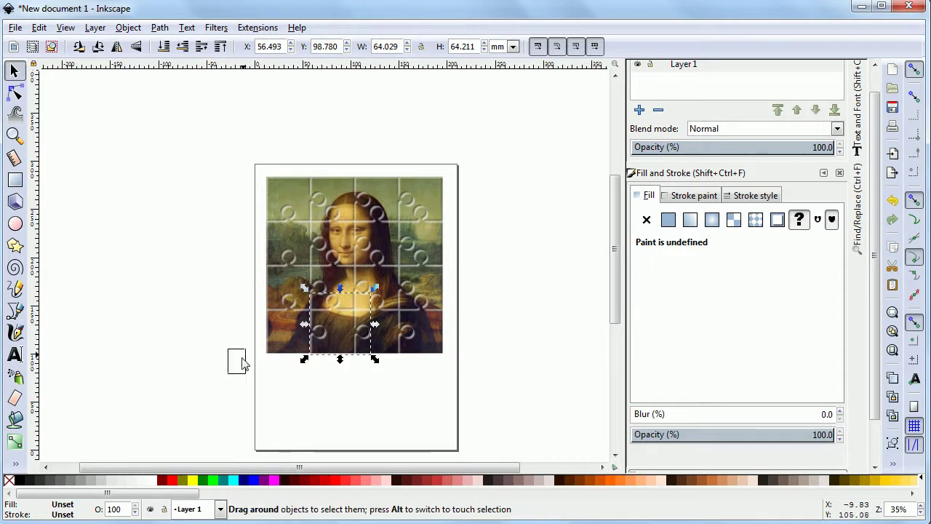
left_click_drag(242, 360, 331, 287)
left_click_drag(234, 334, 348, 246)
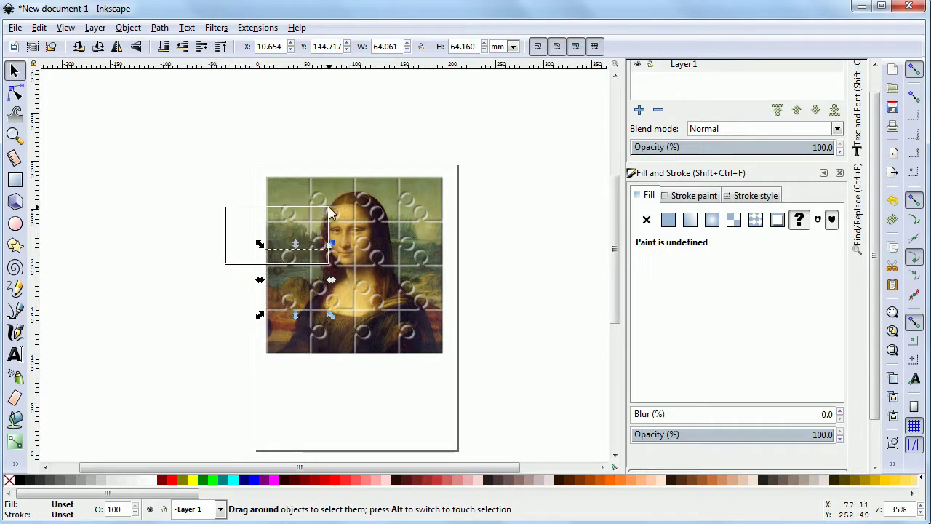
- Move two piece groups to new spots toward the upper right
left_click_drag(331, 213, 331, 211)
left_click_drag(282, 187, 416, 220)
left_click(478, 276)
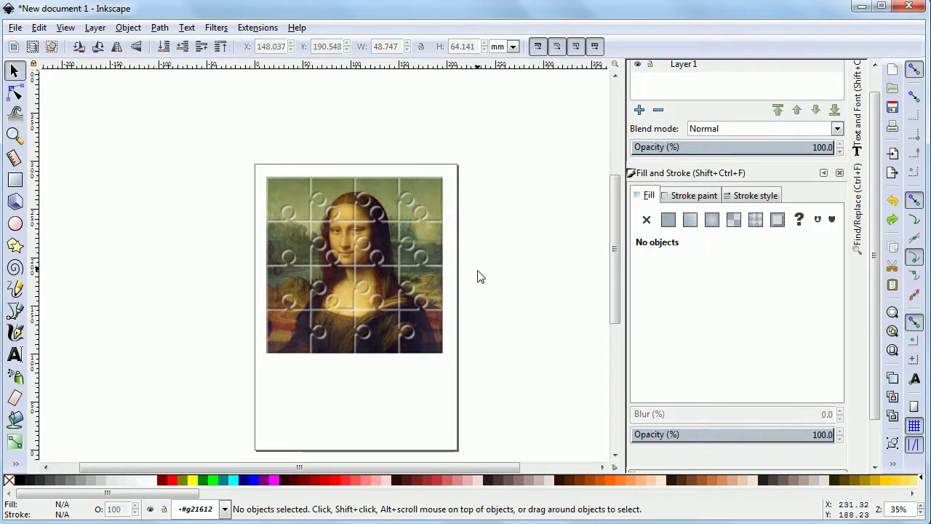
left_click_drag(490, 237, 343, 320)
left_click_drag(364, 258, 364, 249)
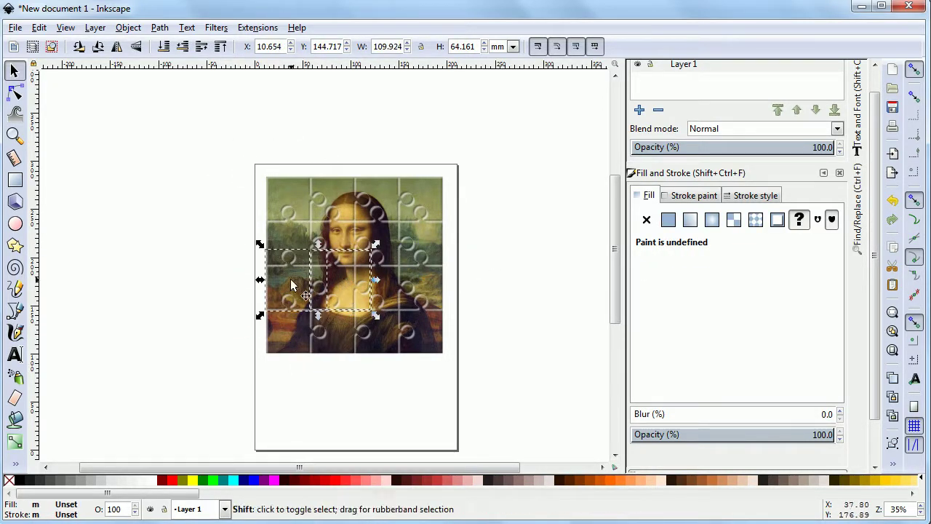
left_click_drag(339, 280, 382, 235)
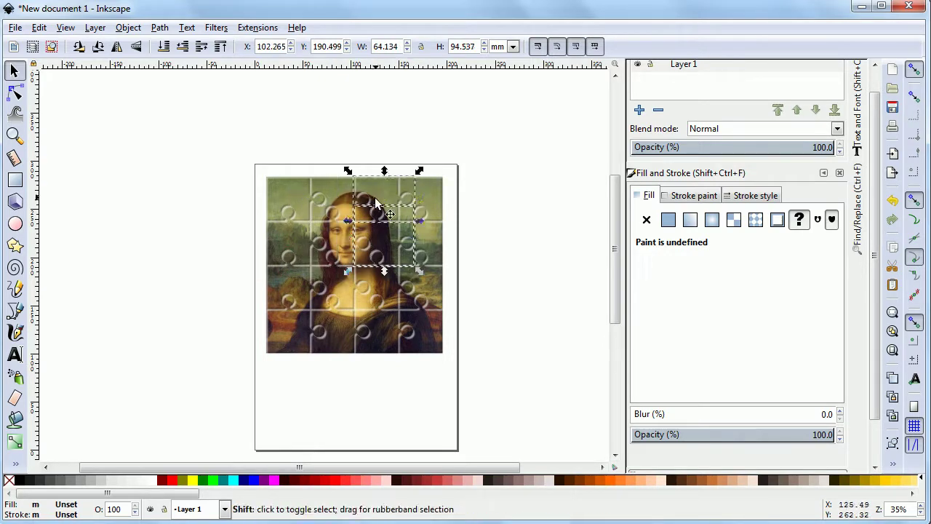
left_click(489, 127)
- Draw a large rectangle across the whole page and widen it slightly to the right
left_click(15, 180)
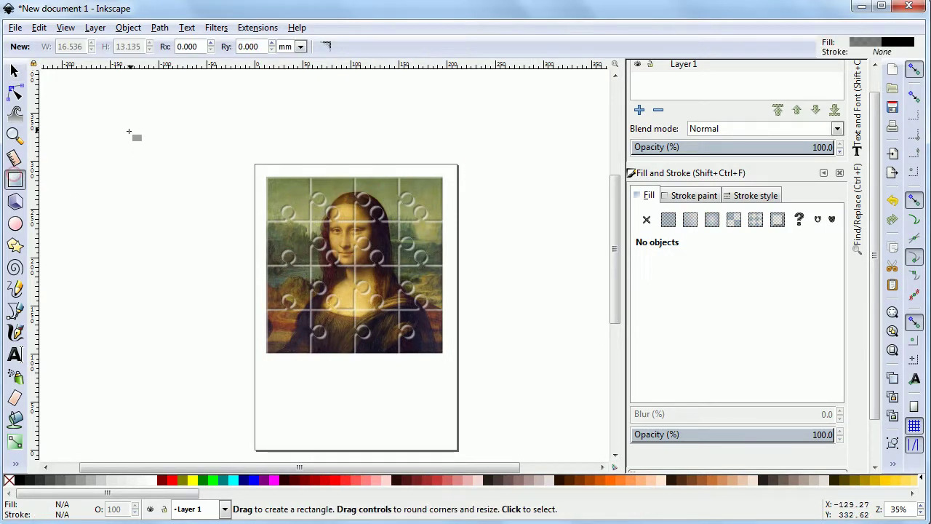
mouse_move(129, 109)
left_mouse_down()
mouse_move(509, 417)
mouse_move(554, 405)
left_mouse_up()
left_click(16, 72)
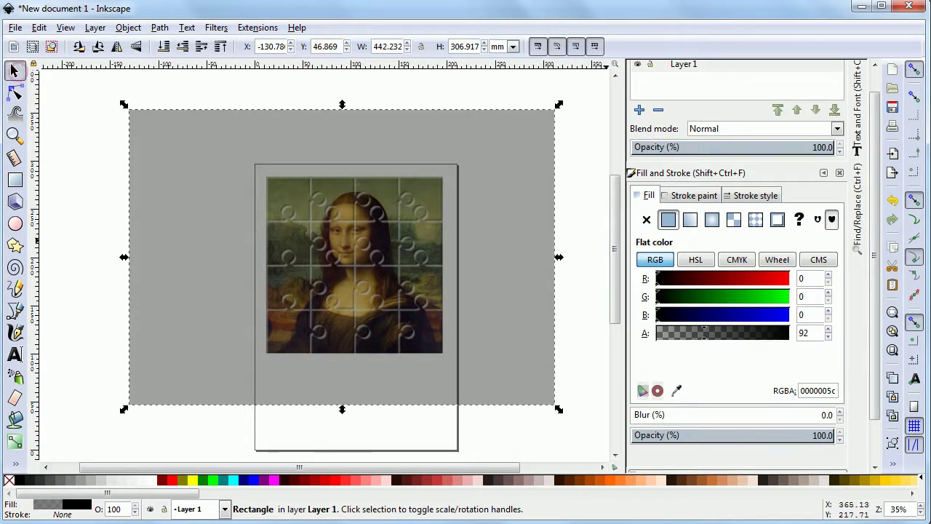
left_click_drag(566, 256, 594, 264)
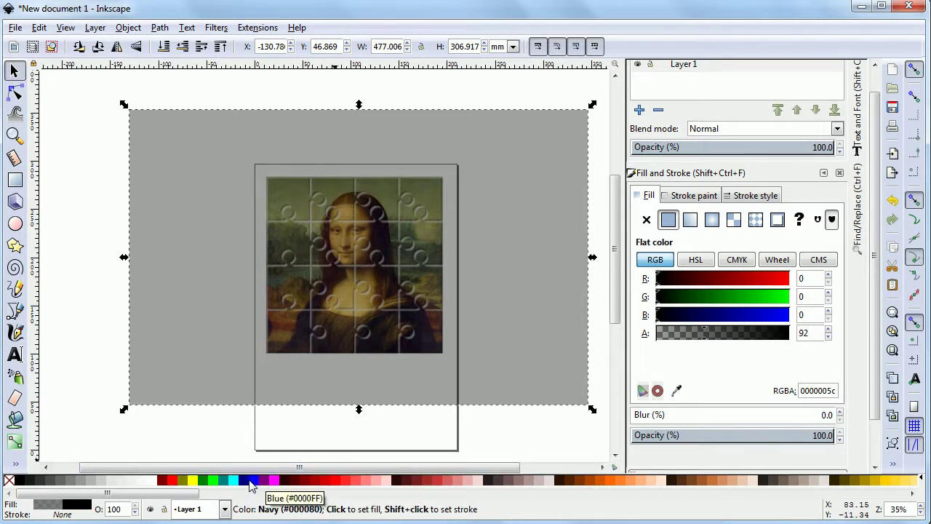
- Fill the rectangle with fully opaque teal and make it a radial gradient
left_click(227, 483)
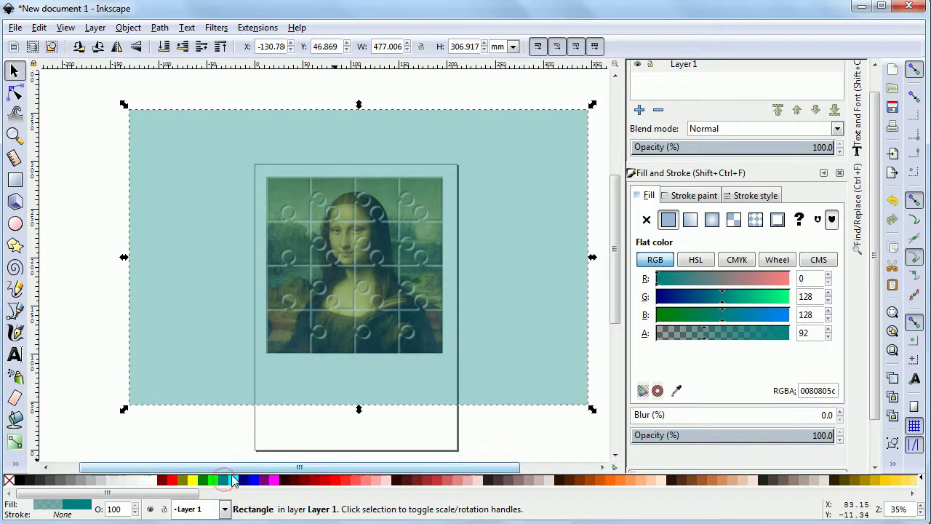
left_click_drag(783, 334, 808, 335)
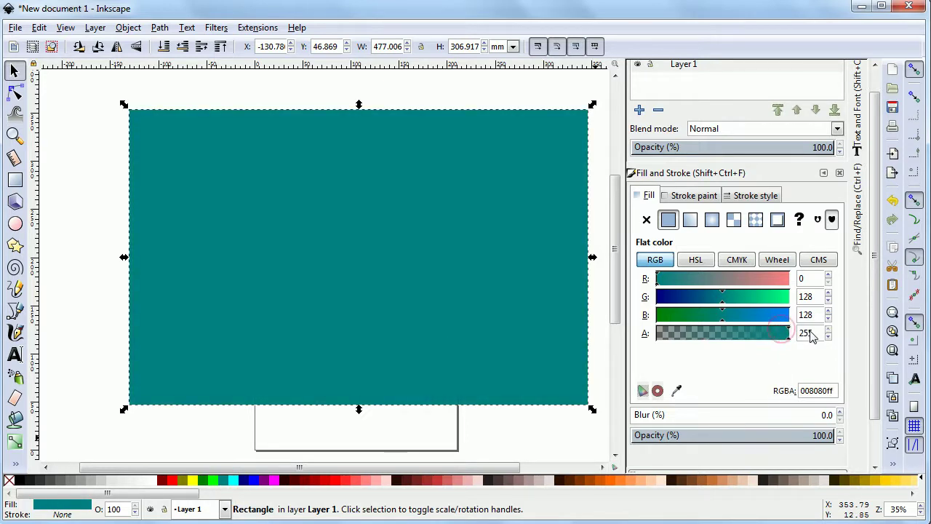
left_click(712, 220)
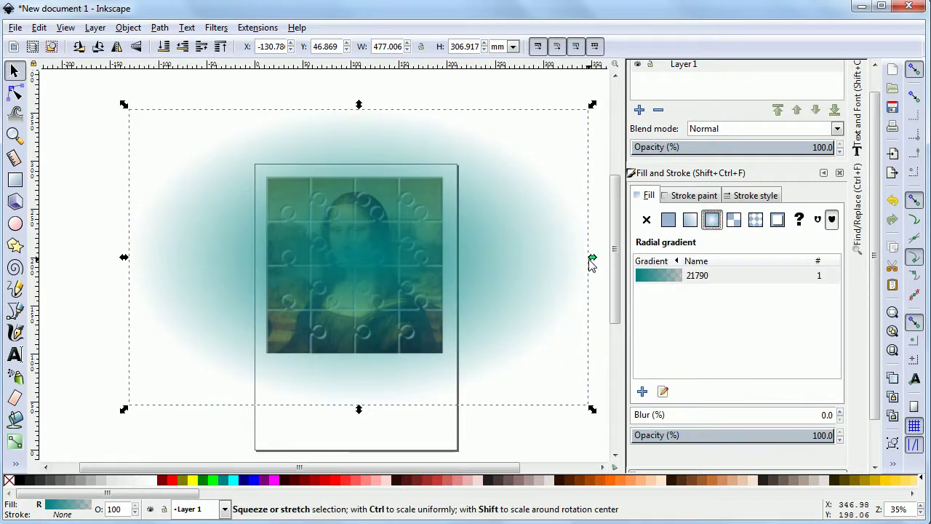
- Set the outer gradient stop's alpha to 255 and the centre stop's B to 185
left_click(16, 180)
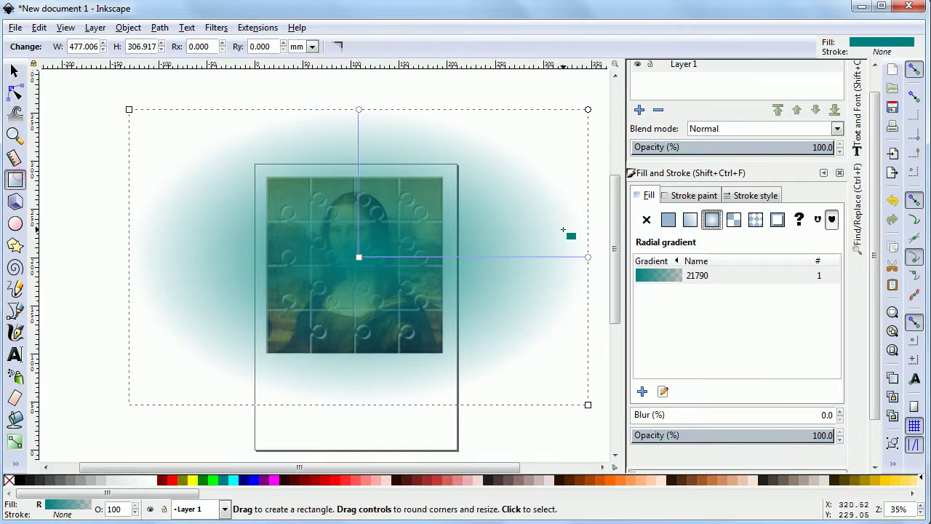
left_click(588, 256)
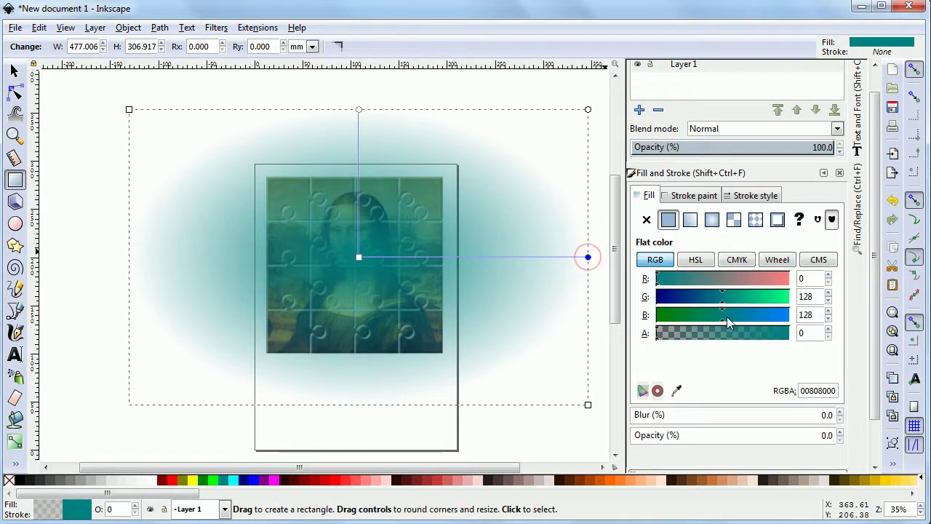
left_click_drag(773, 338, 813, 337)
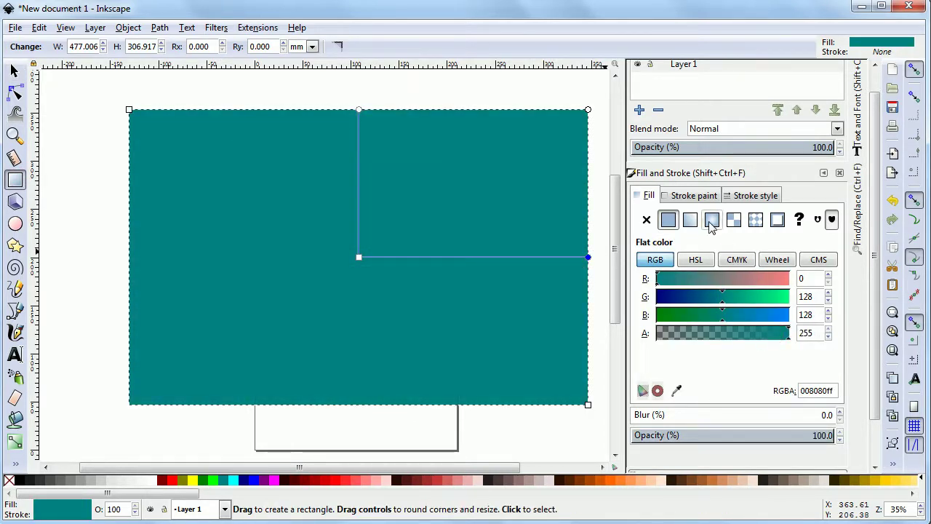
left_click(359, 257)
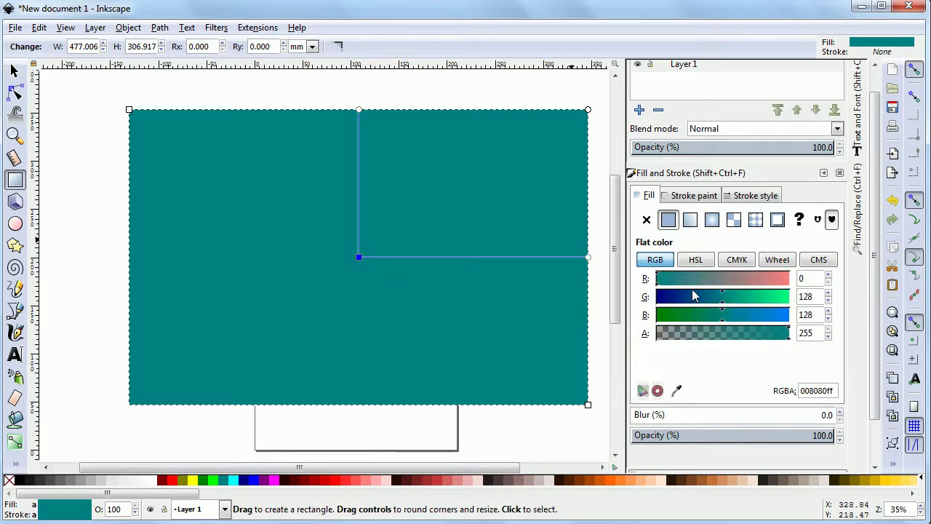
left_click(754, 312)
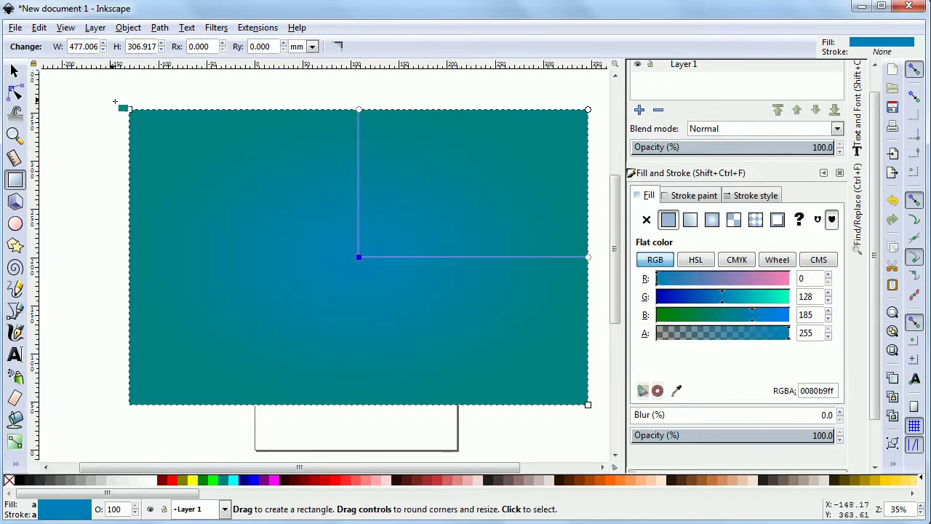
- Lower the rectangle to the bottom behind the puzzle, then deselect it
left_click(23, 67)
left_click(164, 46)
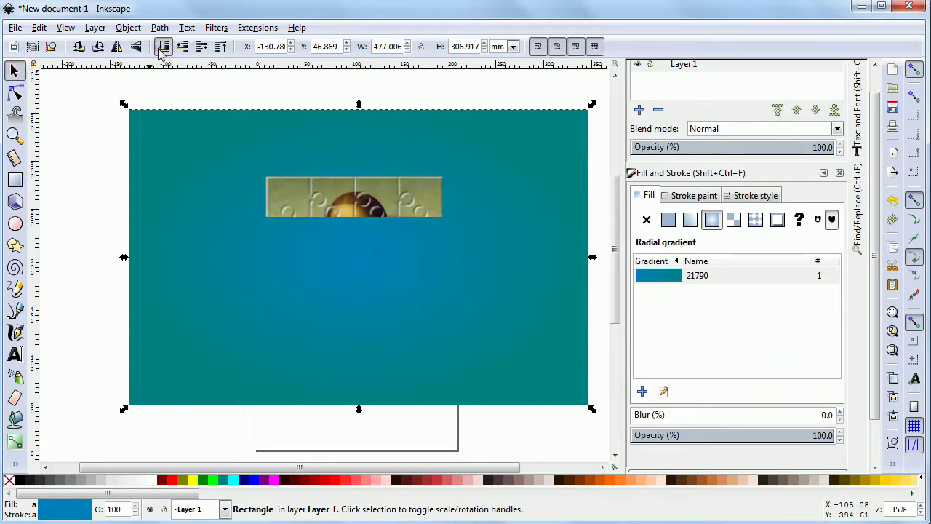
left_click(92, 187)
- Zoom in, pull the bottom-right piece out of the grid and tilt it about 23°
key("plus")
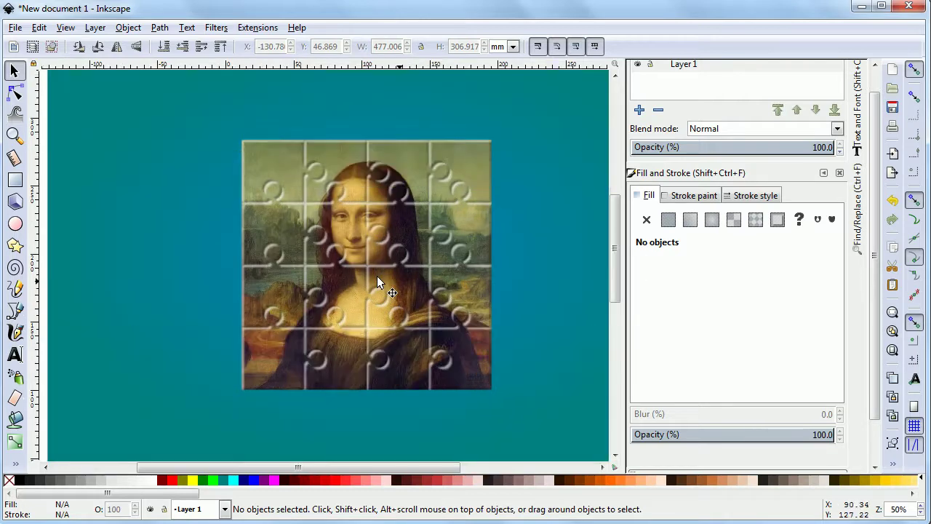
key("plus")
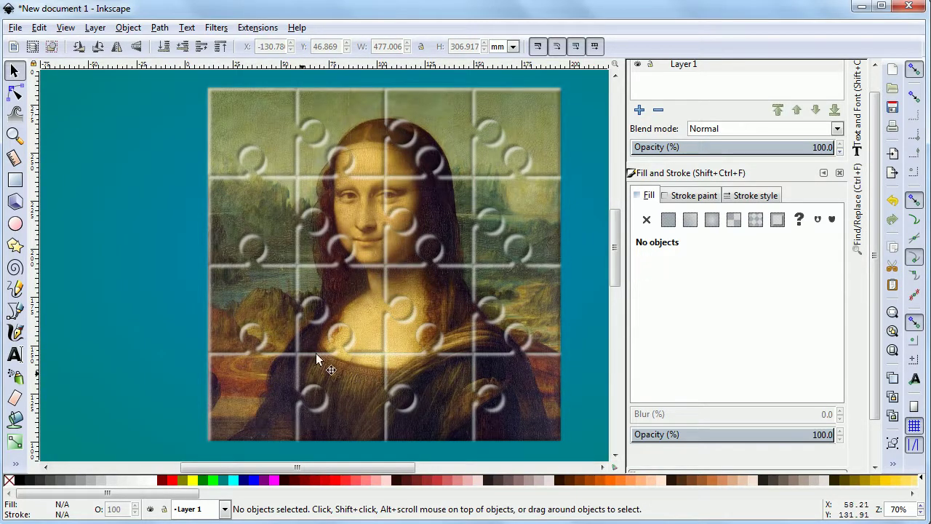
left_click_drag(300, 465, 397, 445)
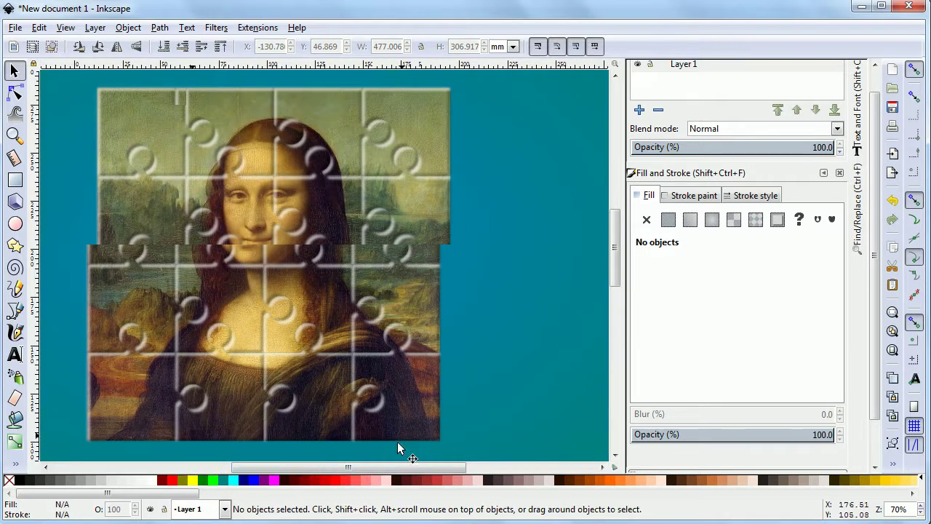
mouse_move(405, 199)
left_mouse_down()
mouse_move(377, 149)
mouse_move(398, 132)
left_mouse_up()
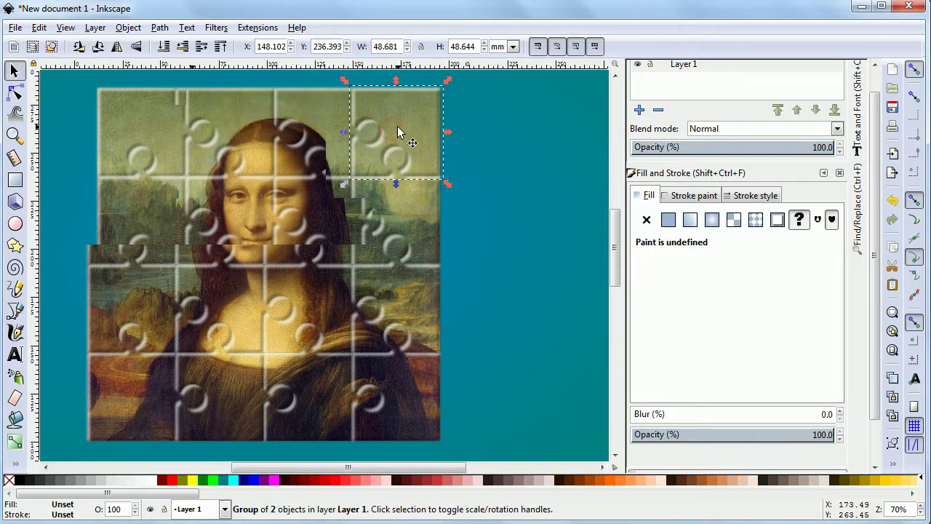
left_click(418, 374)
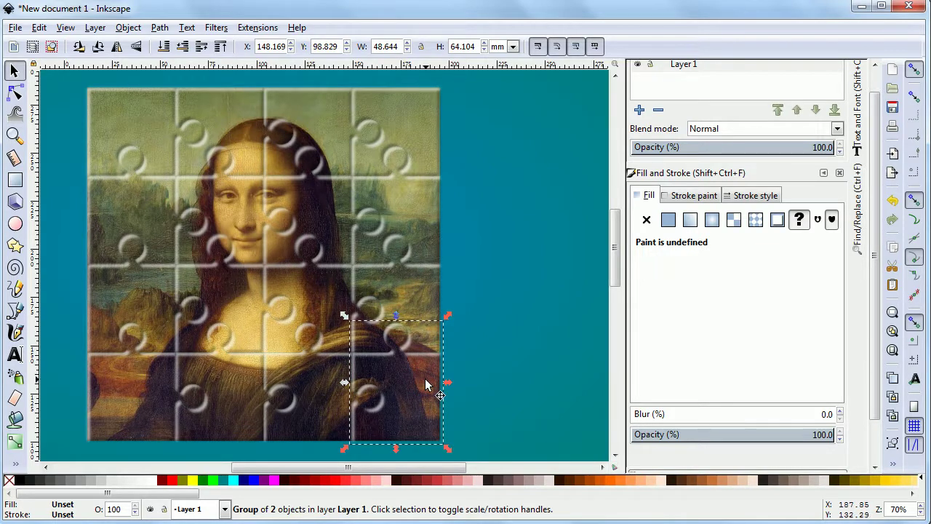
left_click_drag(425, 379, 471, 409)
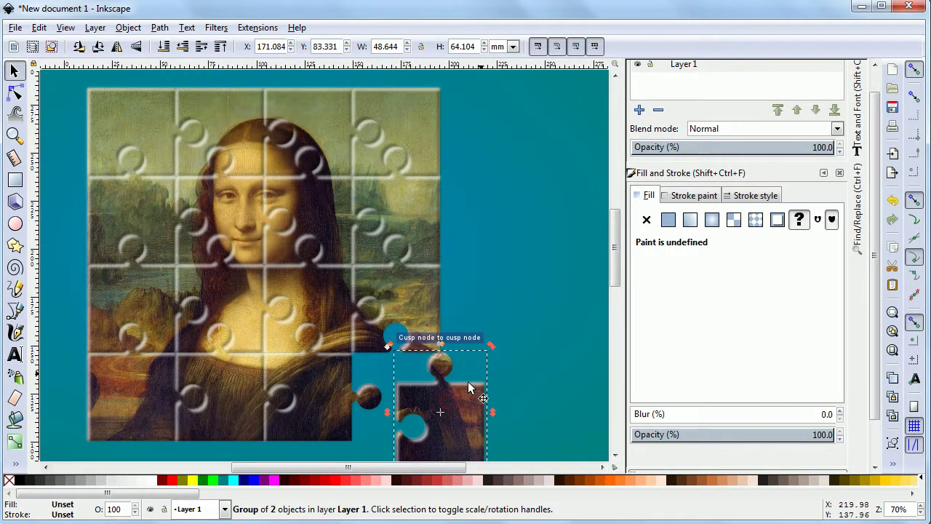
left_click(507, 348)
left_click(480, 393)
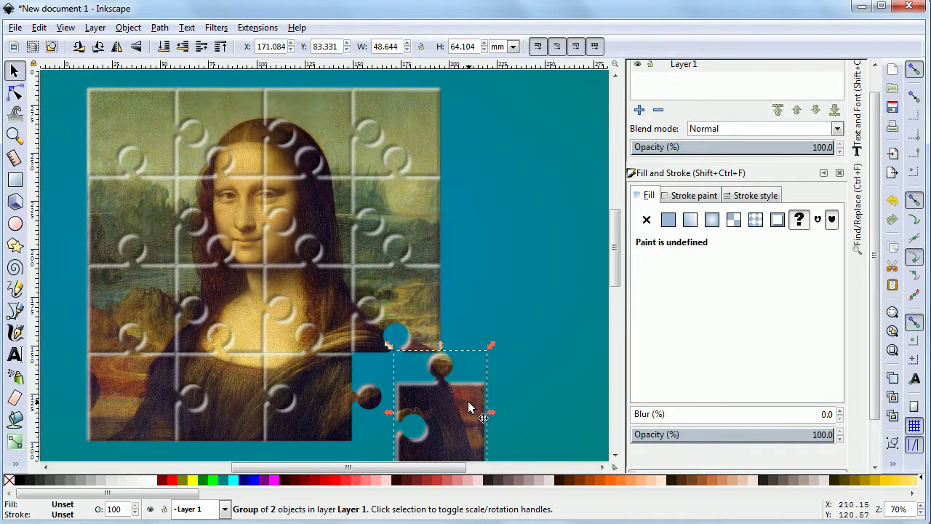
left_click_drag(490, 346, 512, 365)
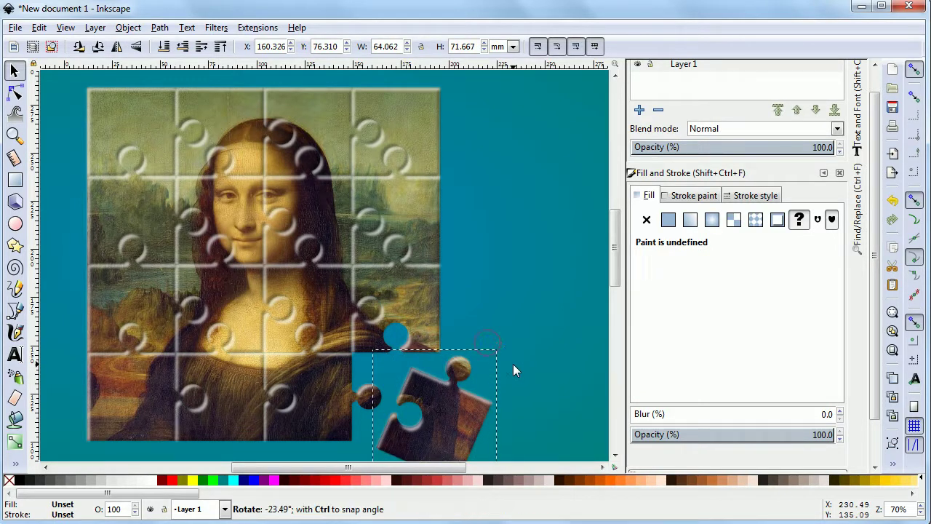
- Pull a right-edge piece out of the grid and tilt it about 17°
left_click_drag(409, 297, 484, 295)
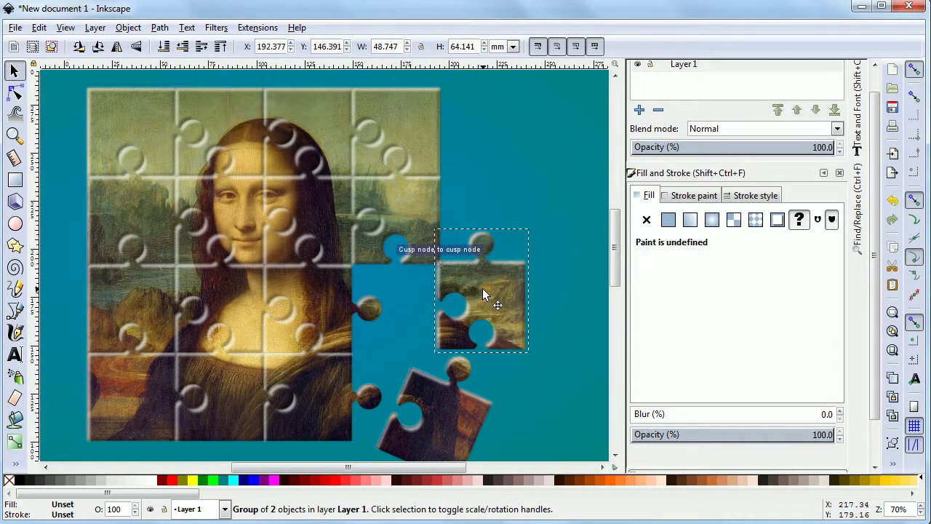
left_click(490, 285)
left_click_drag(533, 224, 516, 198)
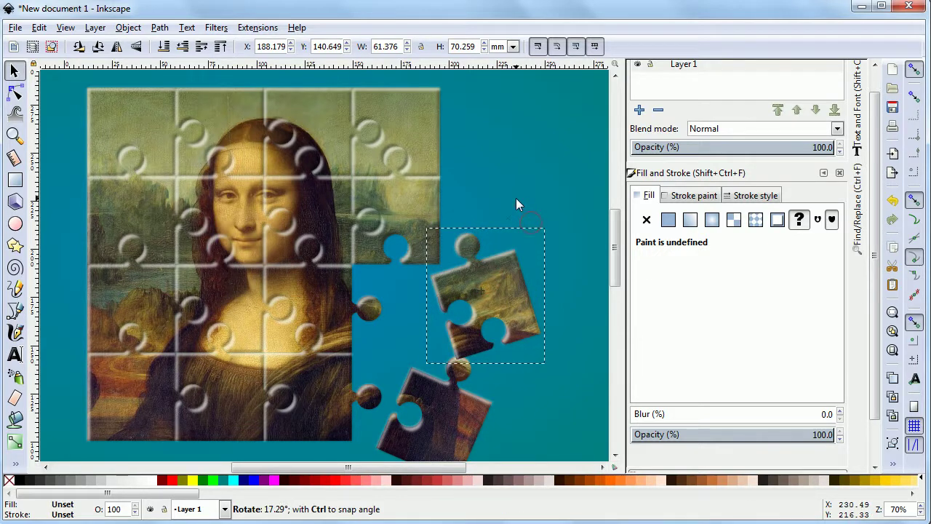
- Pull the top-right piece out up and right, and nudge the tilted piece up and right
left_click_drag(412, 151, 475, 120)
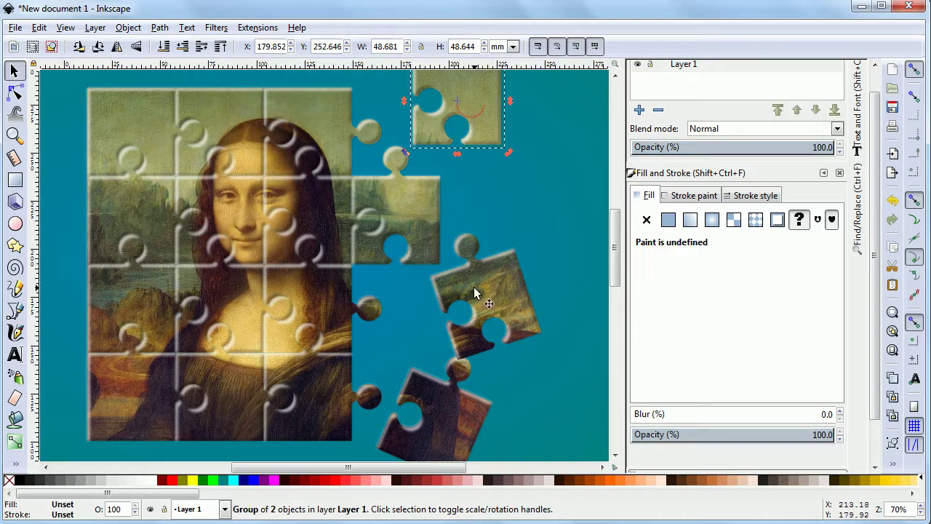
left_click_drag(491, 286, 501, 272)
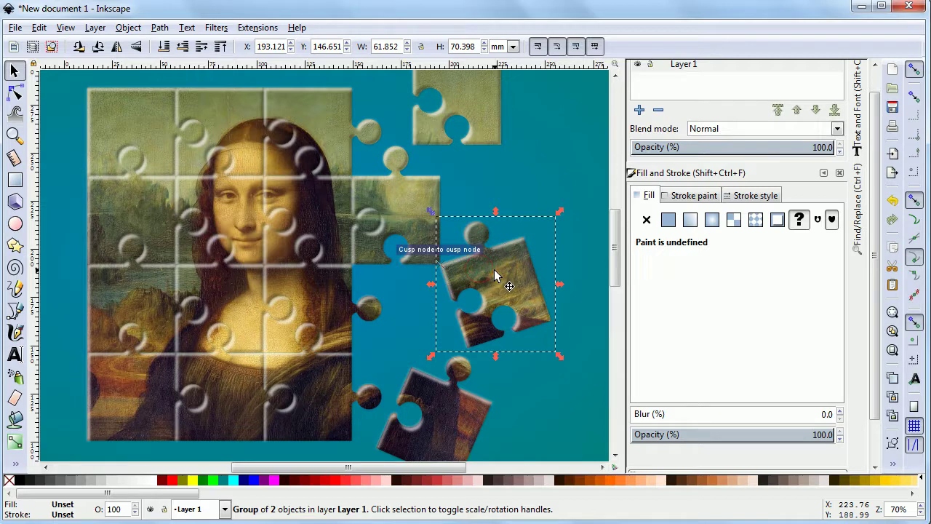
key("Right")
key("Right")
key("Right")
key("Right")
key("Right")
key("Right")
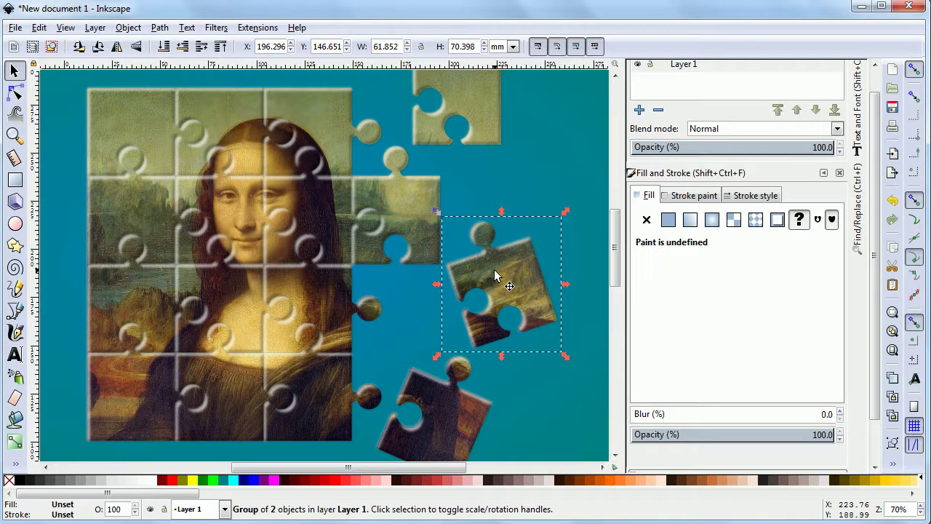
left_click(510, 175)
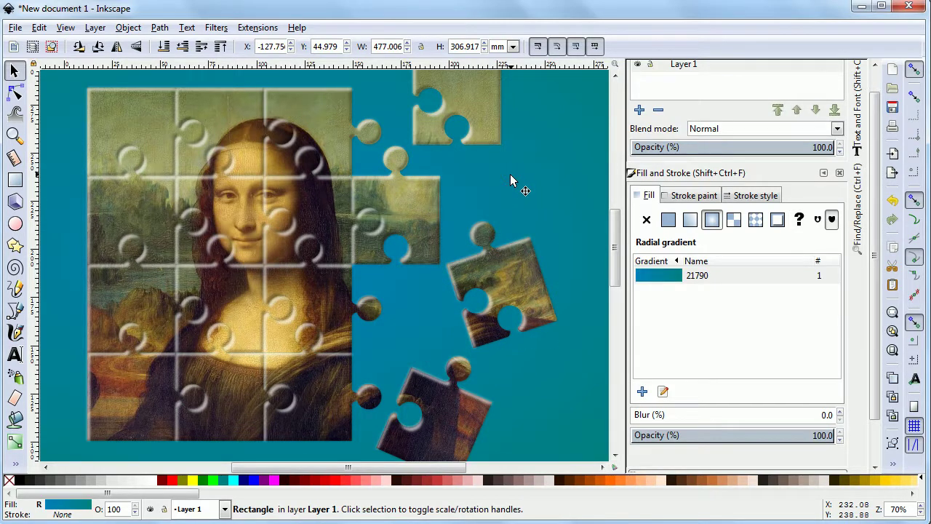
- Zoom out and shift the gradient background about 9.83 mm to the right
key("minus")
key("minus")
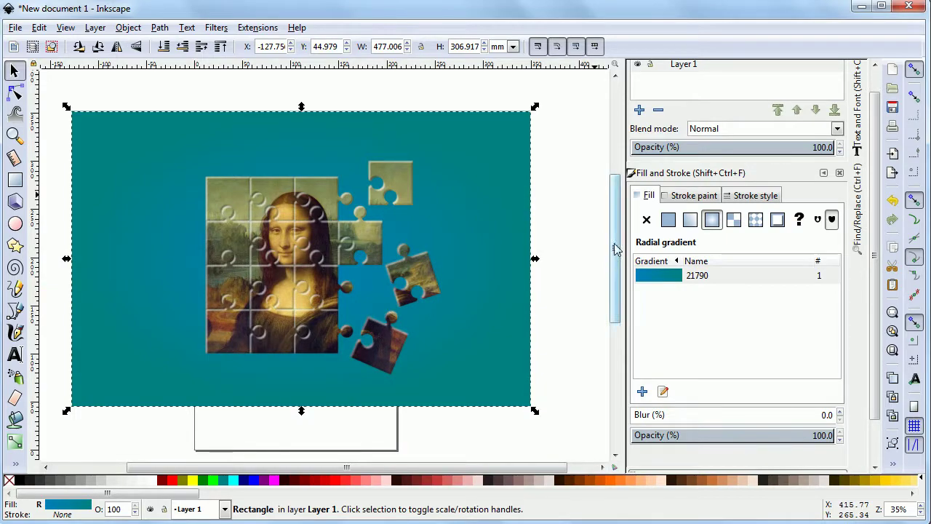
left_click_drag(482, 283, 492, 285)
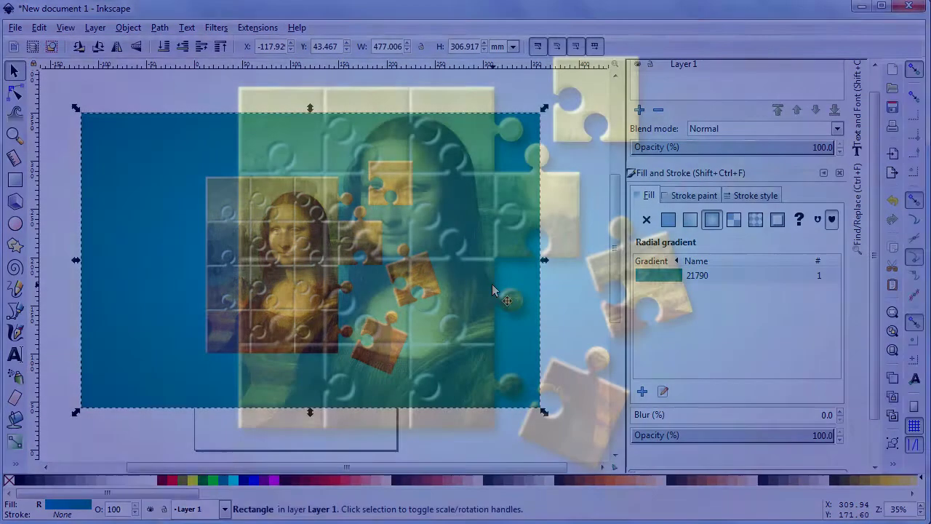